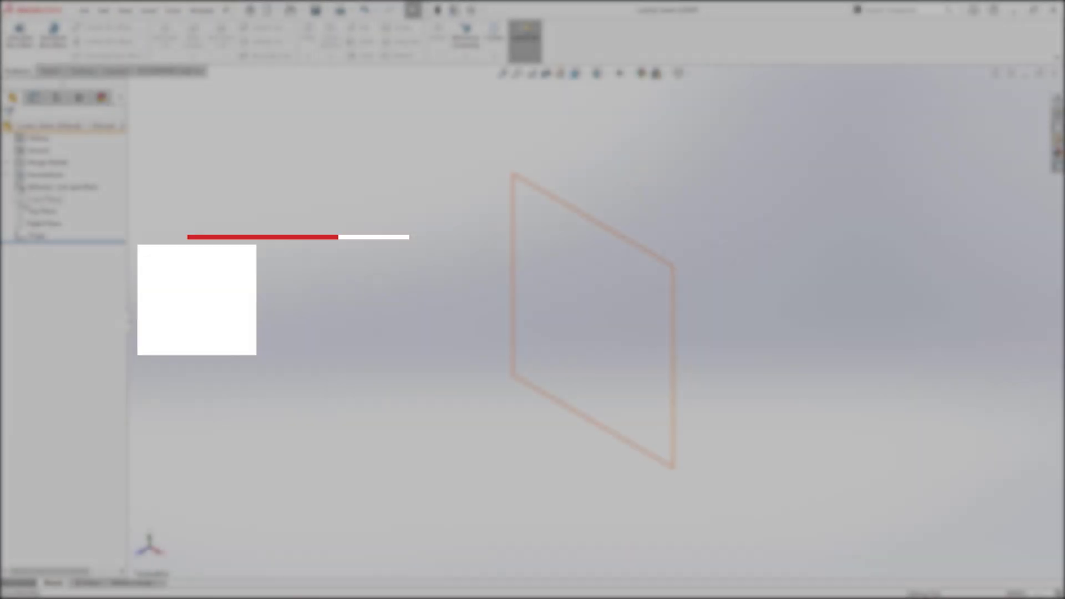
# Start a sketch on the Front Plane and draw a vertical midpoint line about 111 mm long, centred on the origin
pyautogui.click(39, 198)
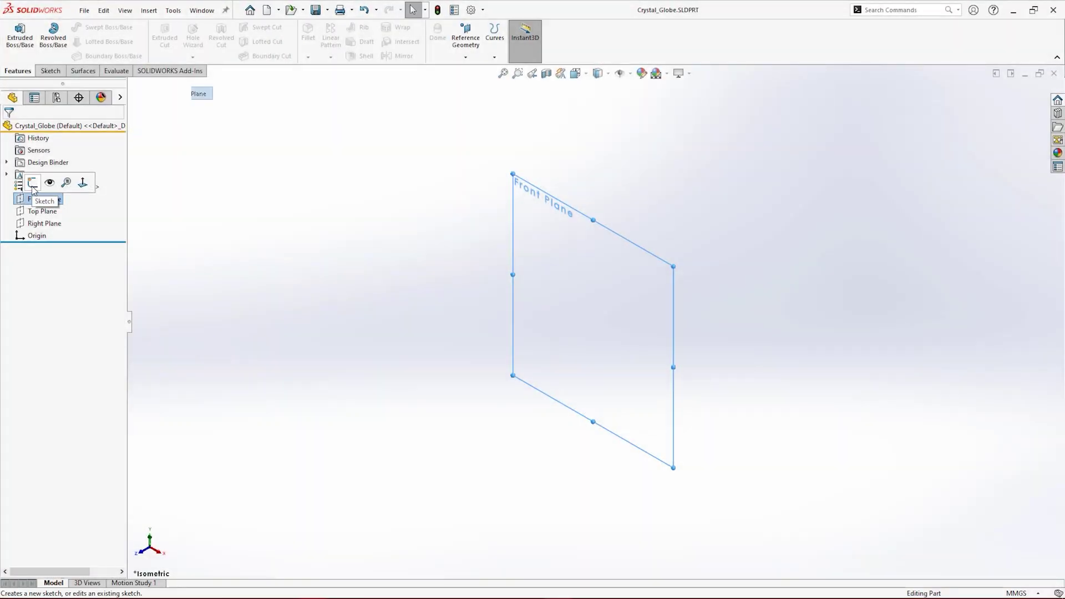
pyautogui.click(32, 190)
pyautogui.click(83, 28)
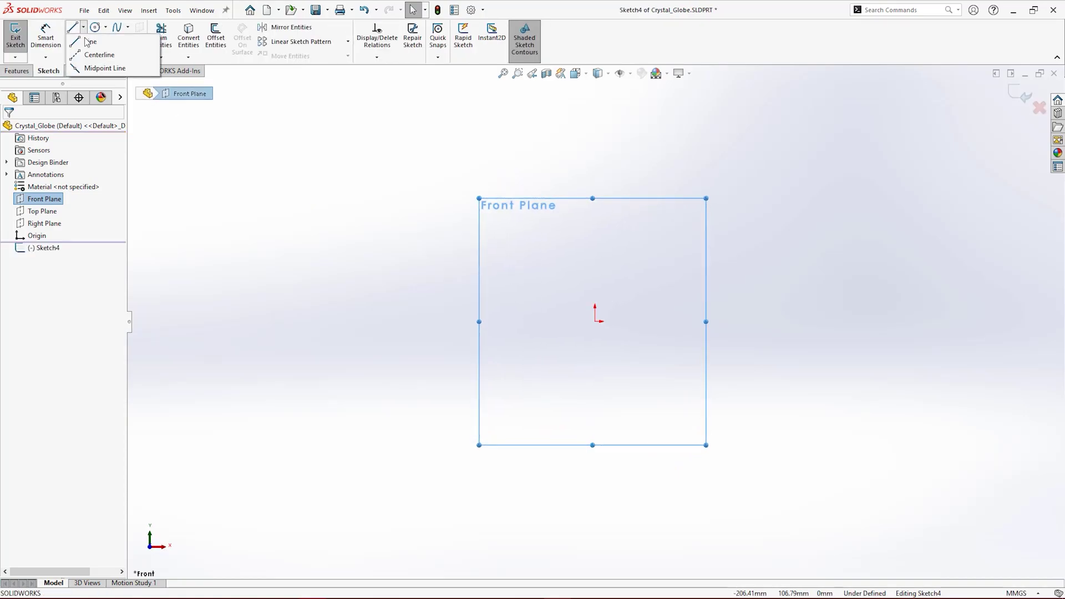
pyautogui.click(104, 68)
pyautogui.click(595, 322)
pyautogui.click(594, 198)
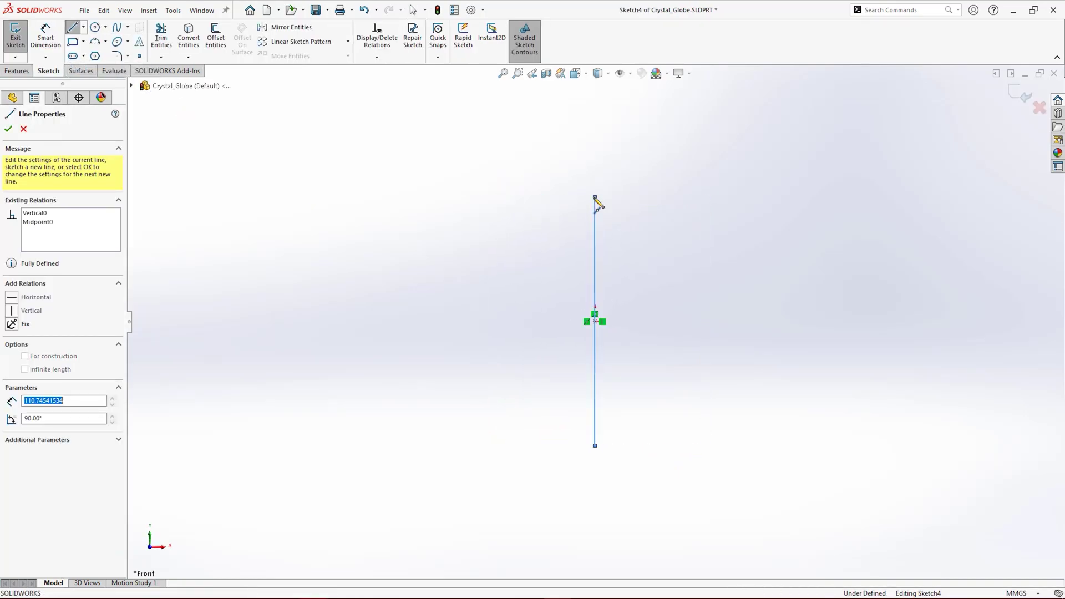
# Draw a circle centred on the origin through the vertical line's upper endpoint and set its diameter to 150 mm
pyautogui.moveTo(626, 268); pyautogui.dragTo(681, 269, button='right')
pyautogui.click(595, 322)
pyautogui.click(594, 198)
pyautogui.moveTo(711, 376); pyautogui.dragTo(705, 274, button='right')
pyautogui.click(705, 274)
pyautogui.click(774, 166)
pyautogui.write('150')
pyautogui.press('Return')
pyautogui.press('Escape')
# Convert the vertical line to construction geometry and trim away the left half of the circle
pyautogui.click(595, 248)
pyautogui.moveTo(595, 247); pyautogui.dragTo(528, 218, button='right')
pyautogui.click(160, 36)
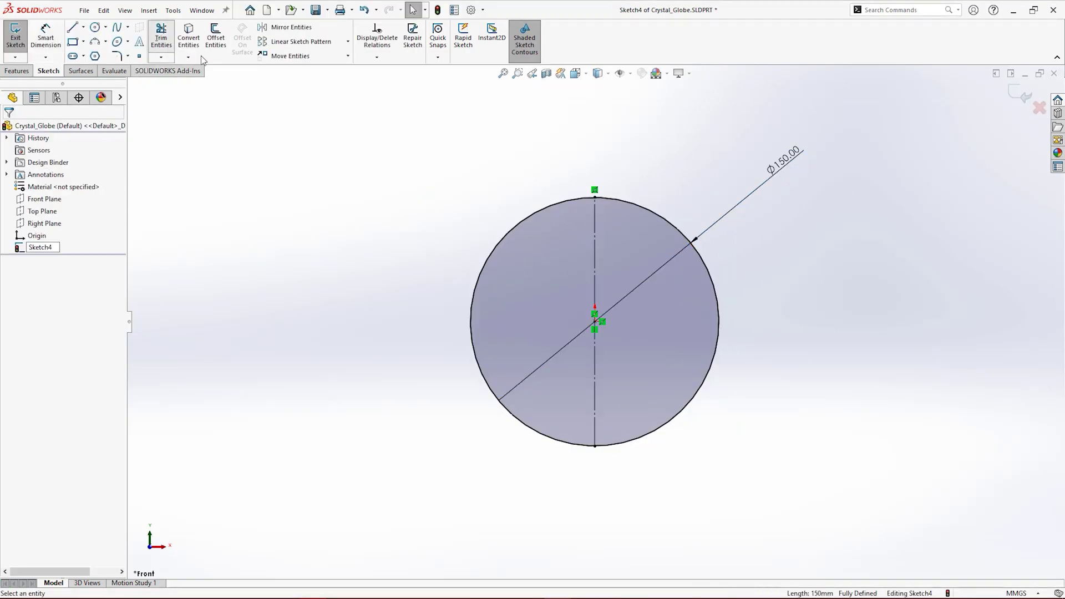
pyautogui.moveTo(445, 174); pyautogui.dragTo(503, 238)
pyautogui.press('Escape')
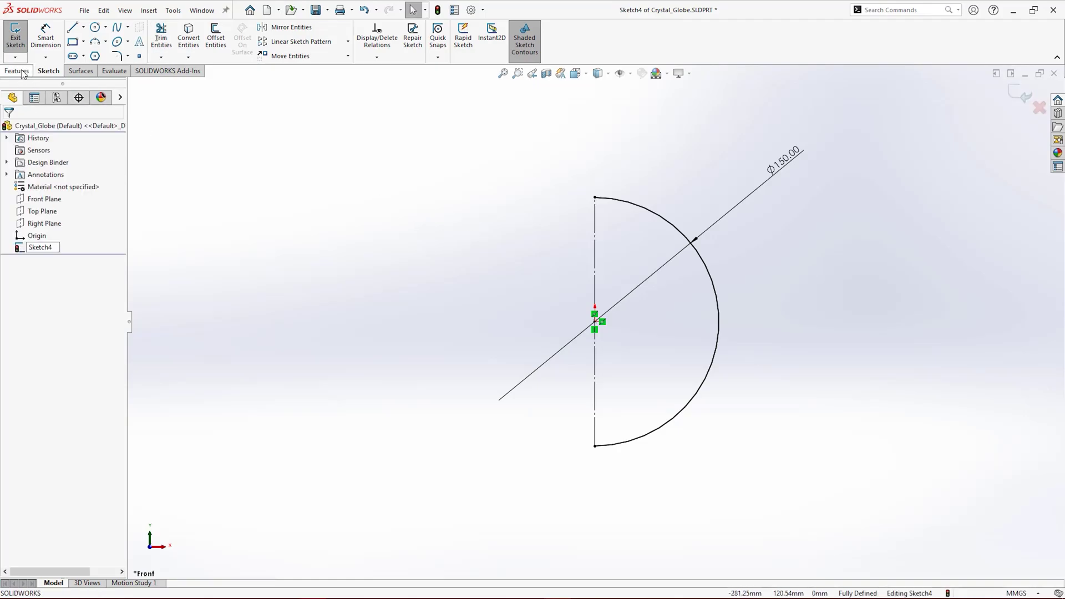
# Revolve the half circle 360° about the vertical centerline as a solid, letting the open sketch be closed automatically
pyautogui.click(17, 71)
pyautogui.click(53, 38)
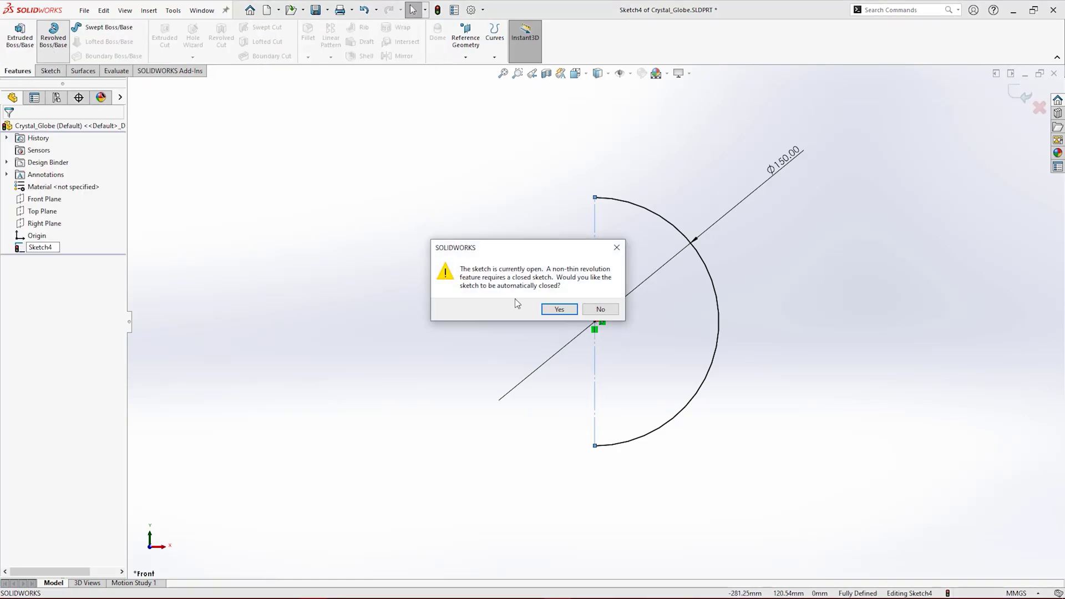
pyautogui.click(559, 309)
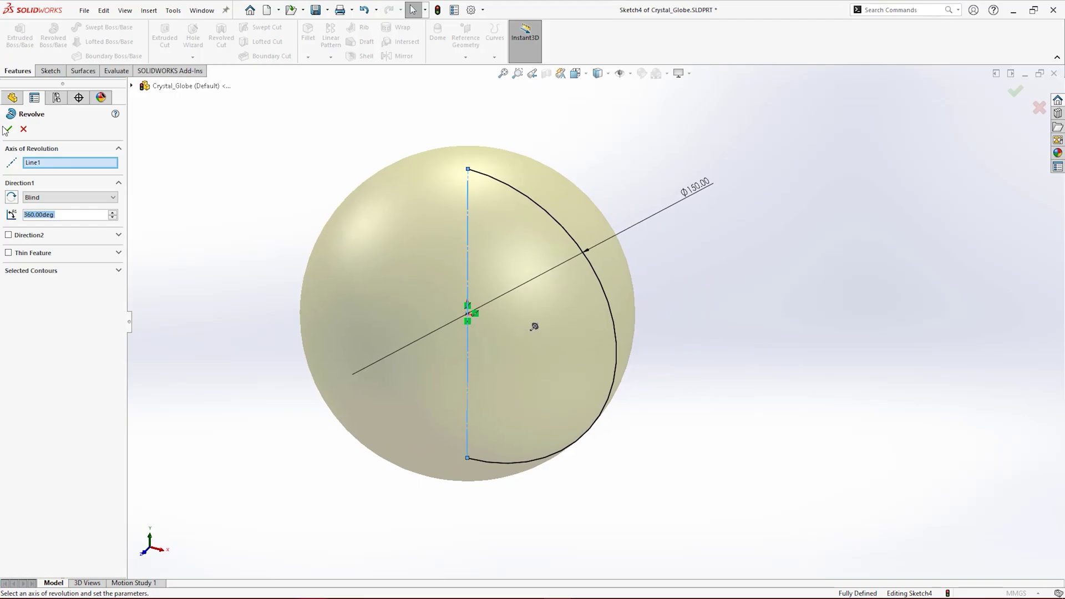
pyautogui.click(8, 129)
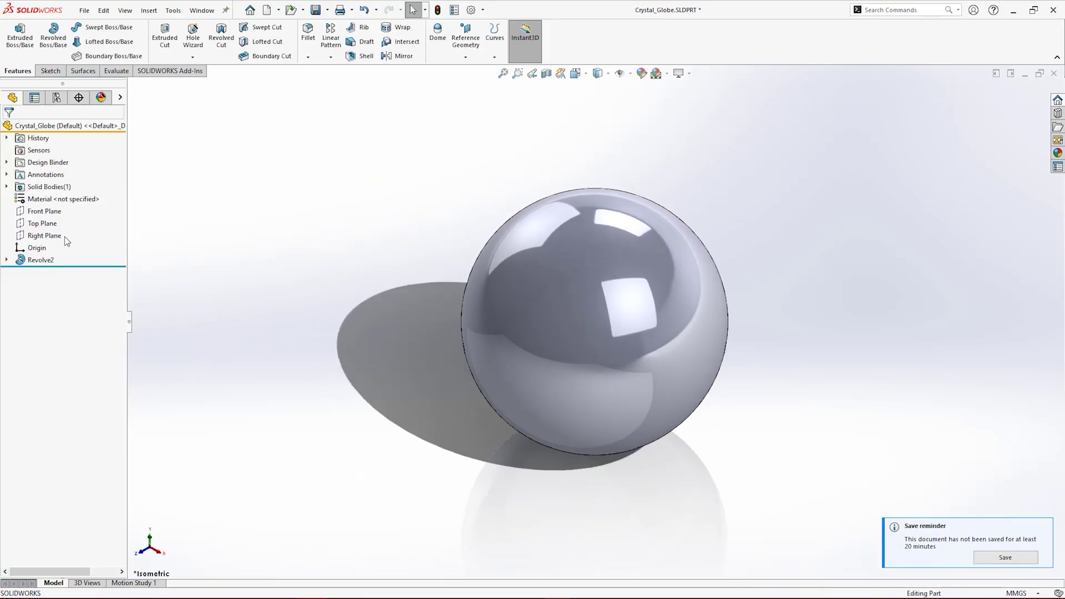
# Rename the revolve feature to GlobeBody
pyautogui.click(49, 257)
pyautogui.click(49, 257)
pyautogui.write('GlobeBody')
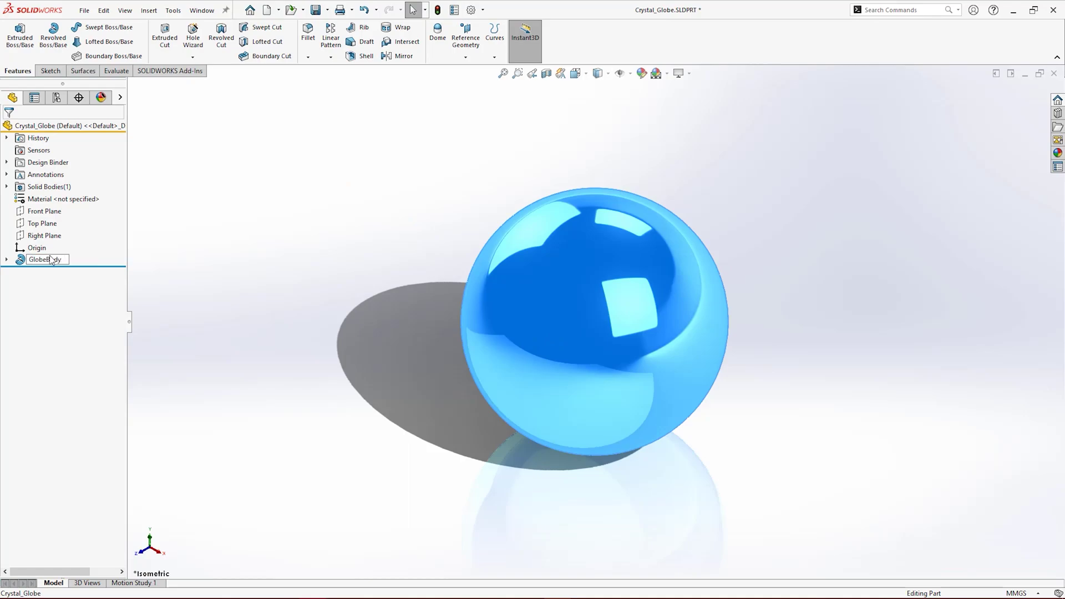
pyautogui.click(279, 228)
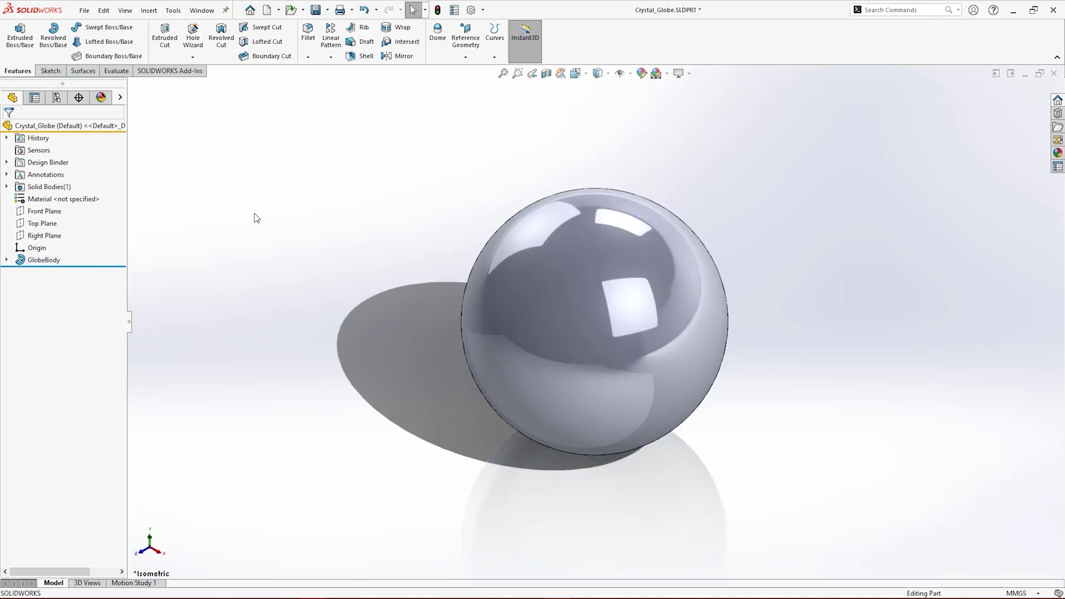
# Add the Direct Editing tool set to the CommandManager
pyautogui.rightClick(172, 72)
pyautogui.moveTo(244, 106)
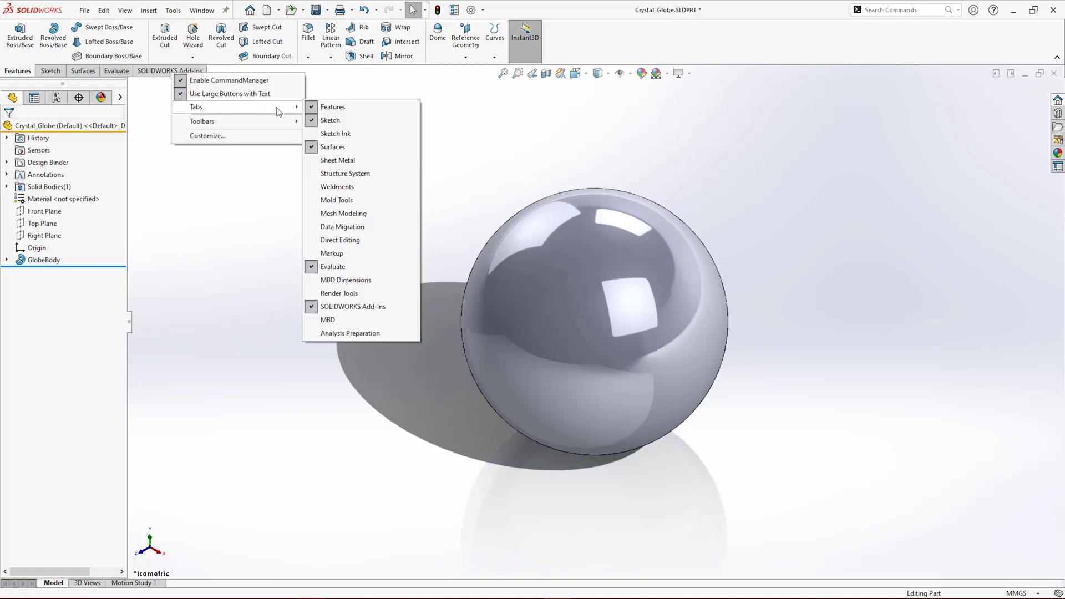
pyautogui.click(369, 240)
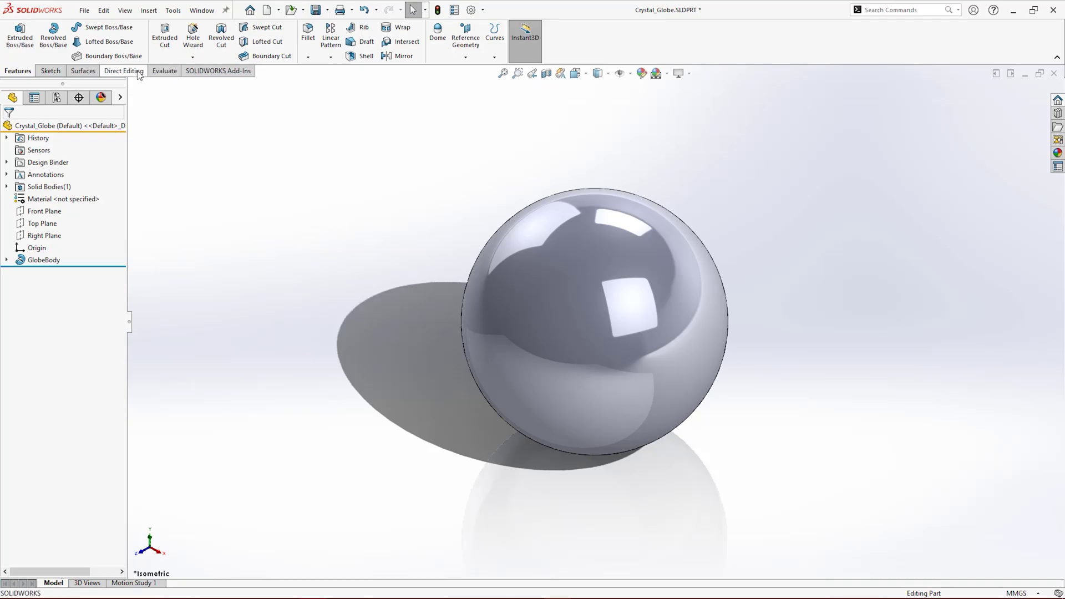
# Make one copy of the globe body in place, without translation or rotation, and rename the copy feature ReferenceSphere
pyautogui.click(123, 71)
pyautogui.click(44, 38)
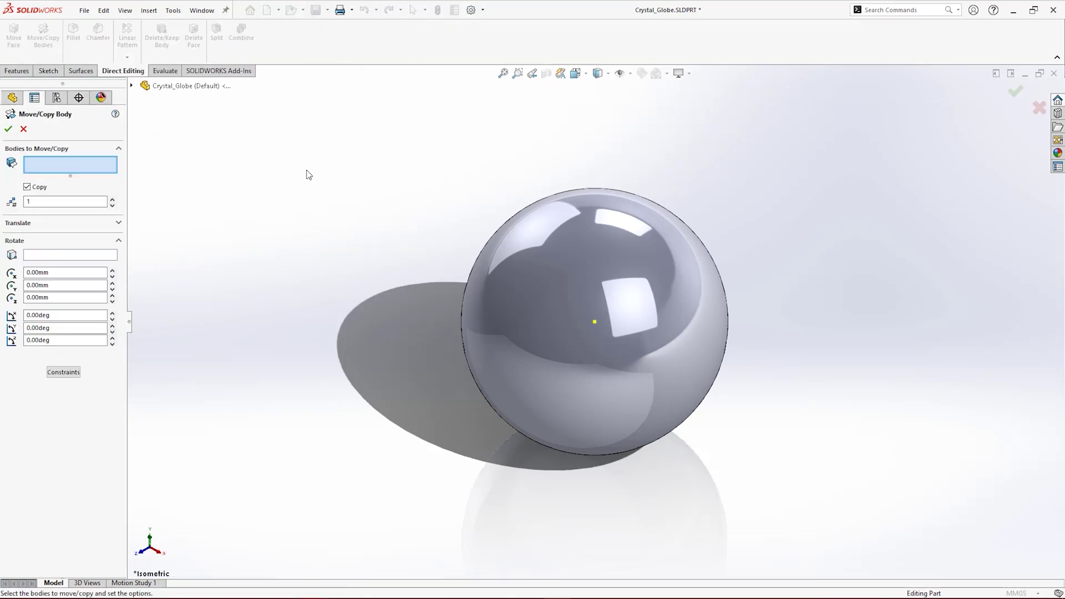
pyautogui.click(559, 288)
pyautogui.click(8, 129)
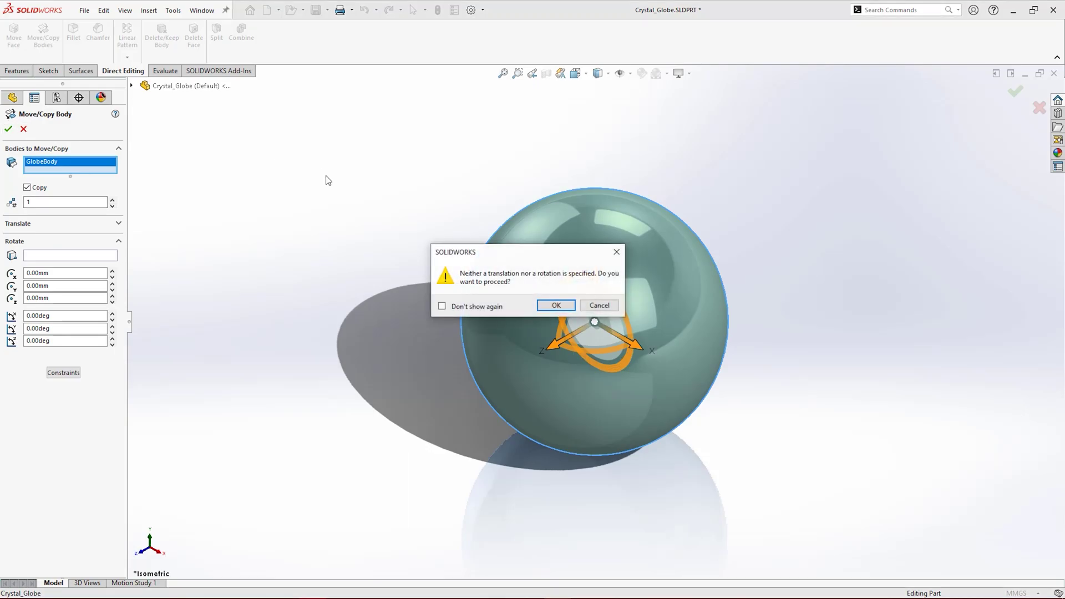
pyautogui.click(556, 306)
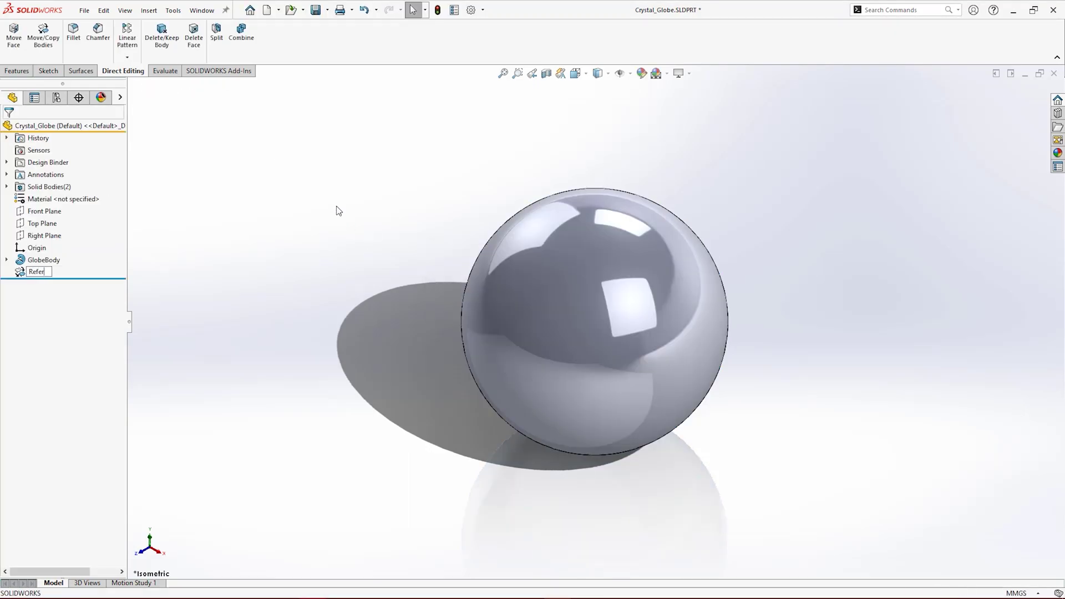
pyautogui.write('ReferenceSphere')
pyautogui.press('Return')
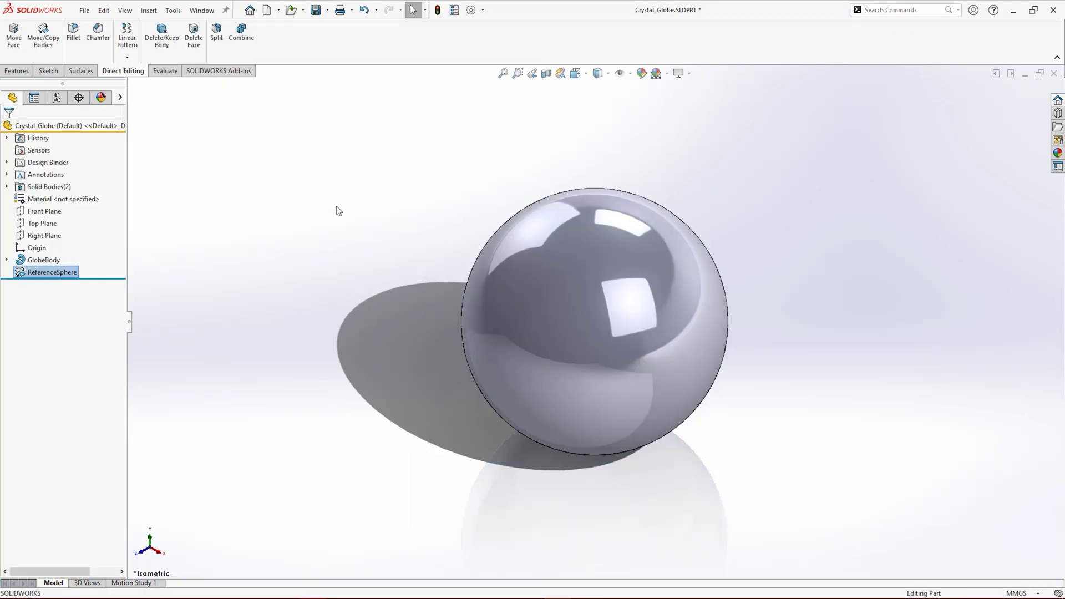
# Hide the ReferenceSphere solid body, leaving GlobeBody shown
pyautogui.click(122, 97)
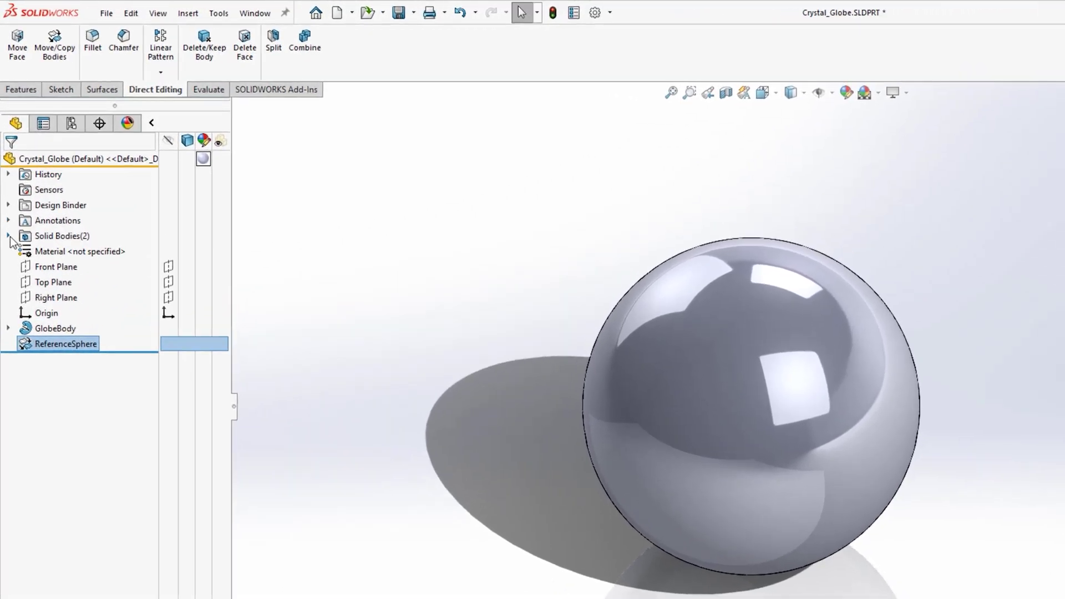
pyautogui.click(6, 186)
pyautogui.click(222, 352)
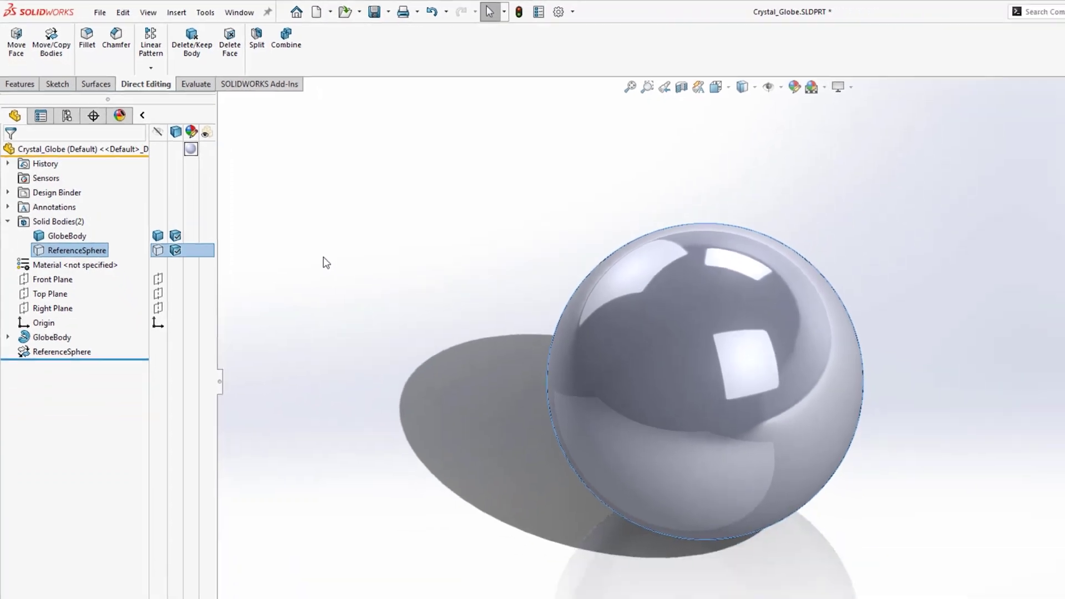
pyautogui.click(608, 261)
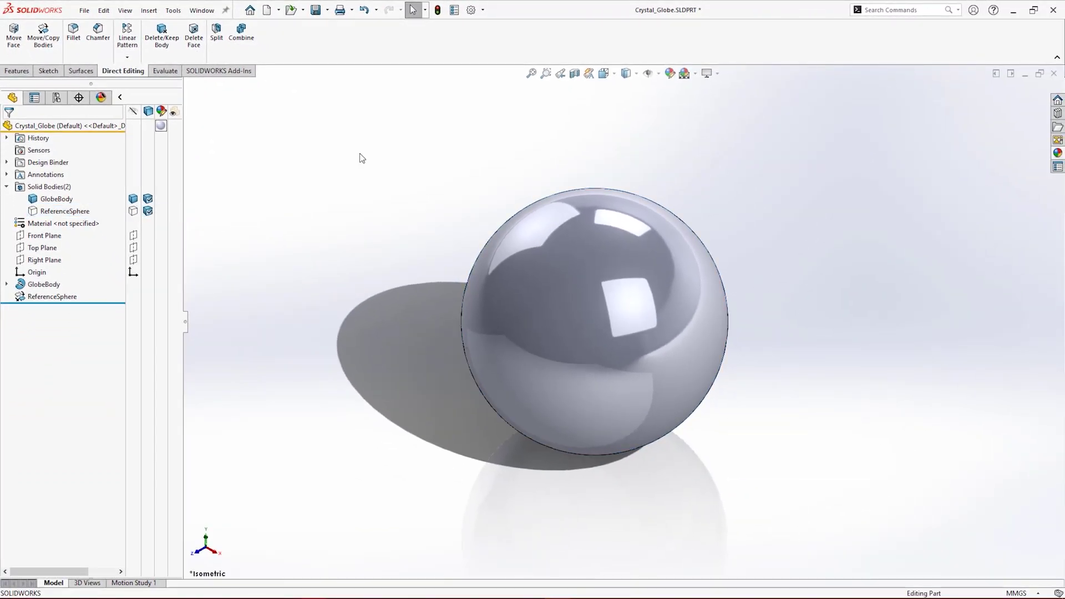
# Apply the earthspec1k.jpg image from the World Map folder to GlobeBody with spherical mapping, fitting its width and height to the selection
pyautogui.hotkey('alt', 'Tab')
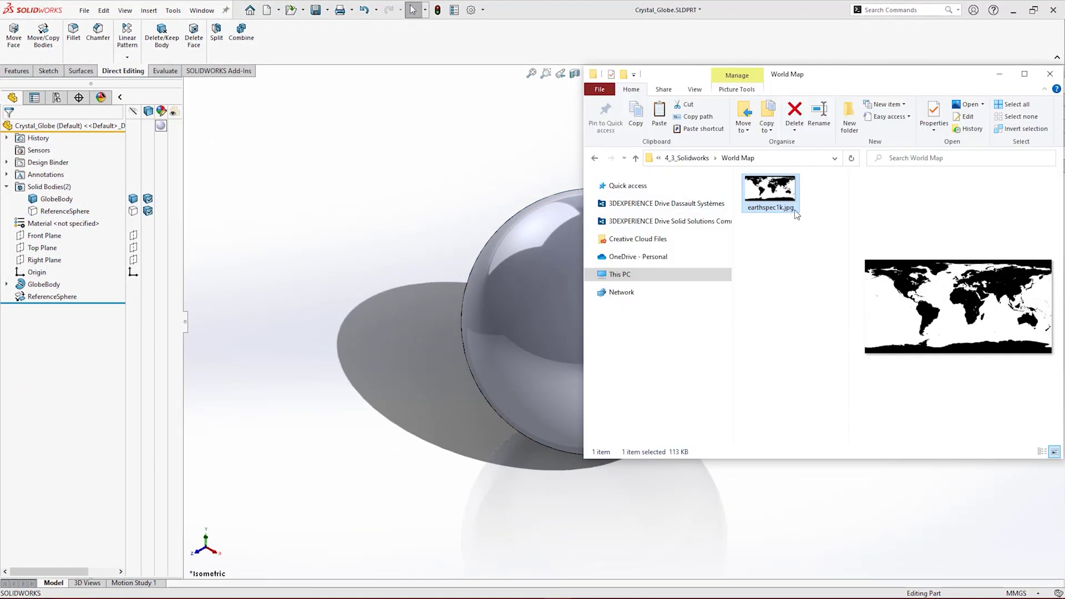
pyautogui.moveTo(754, 200); pyautogui.dragTo(516, 297)
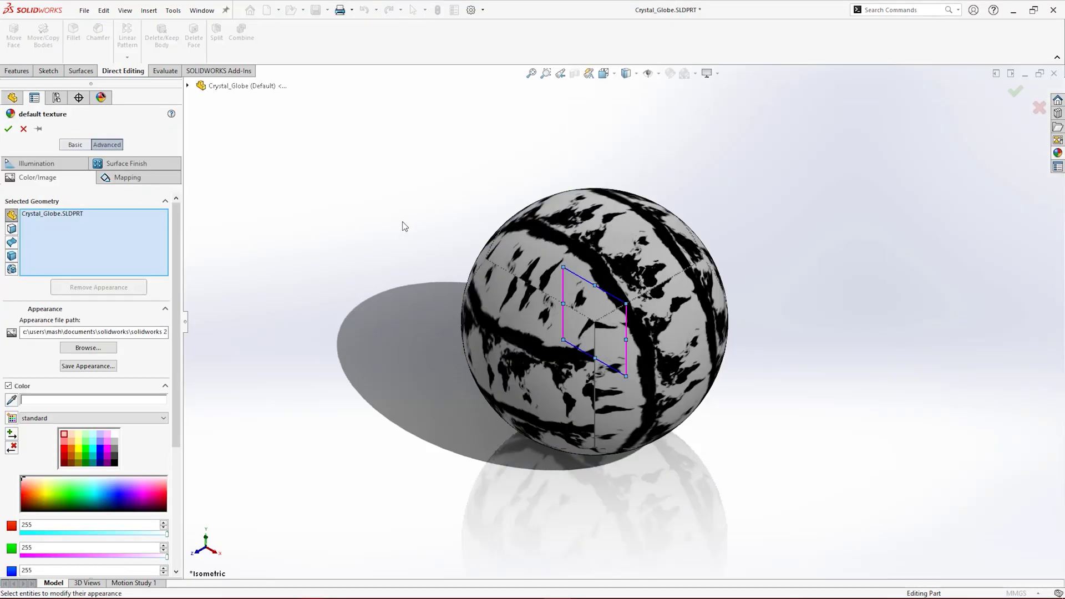
pyautogui.click(127, 178)
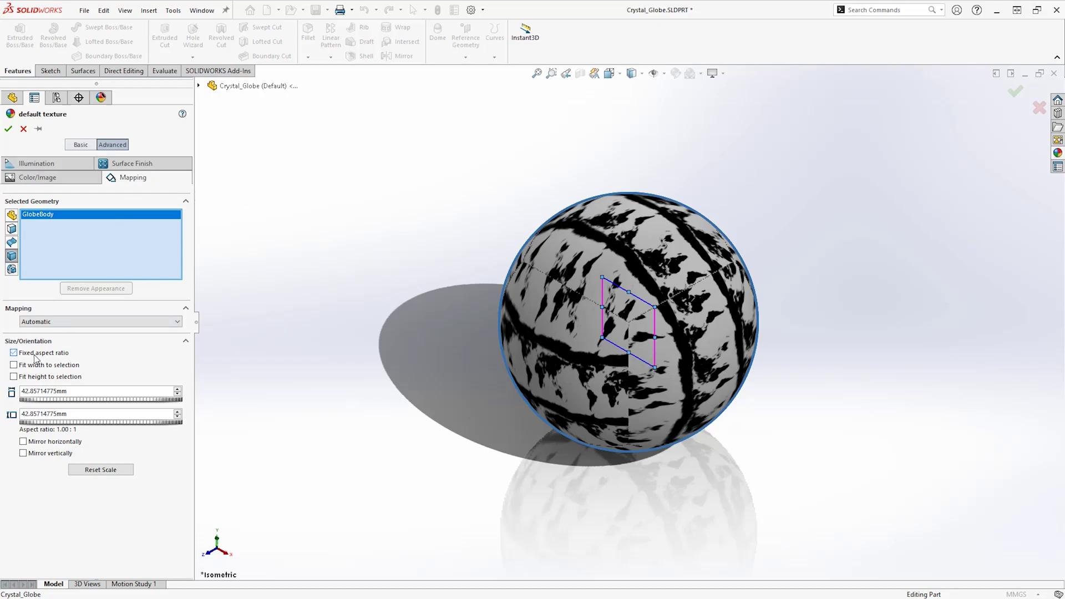
pyautogui.click(39, 322)
pyautogui.click(38, 347)
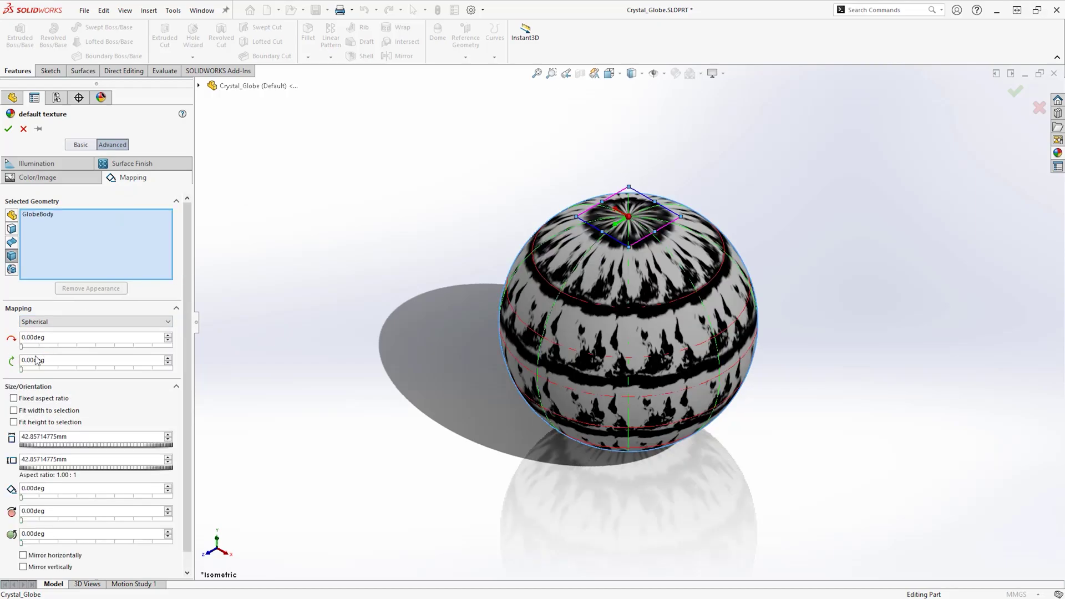
pyautogui.click(13, 410)
pyautogui.click(13, 422)
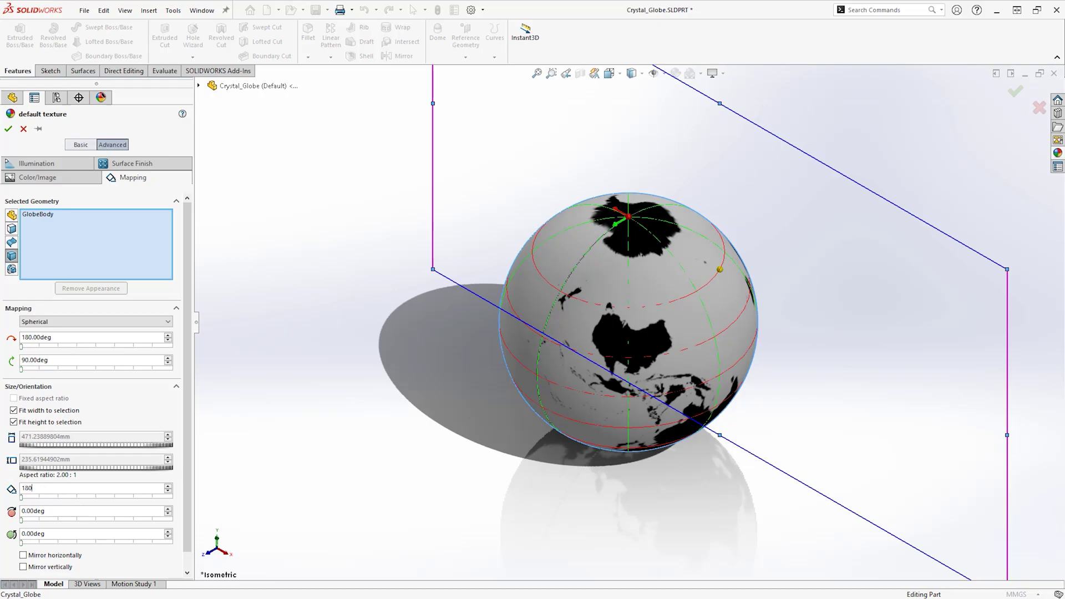
# Set the map texture's rotation to 180° and its mapping axis directions to 0° and 90°, and save the part
pyautogui.write('180')
pyautogui.press('Return')
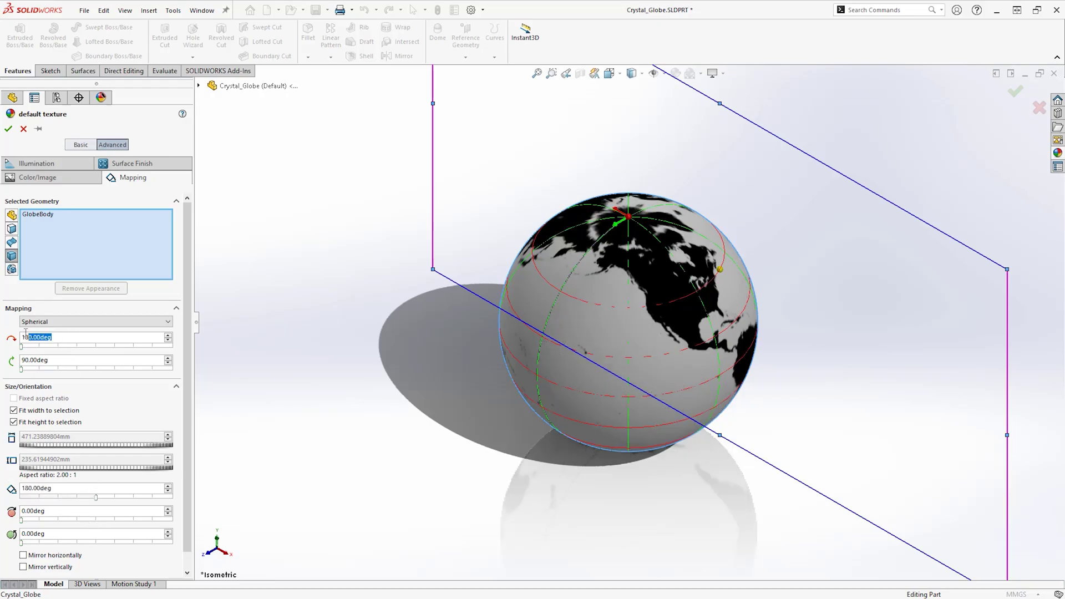
pyautogui.click(64, 360)
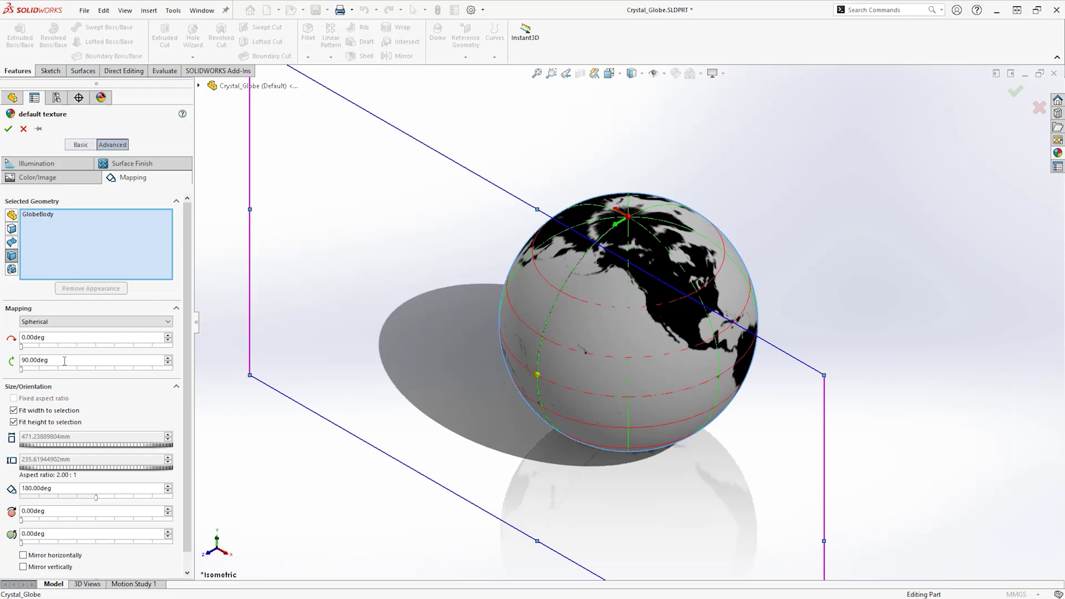
pyautogui.press('Return')
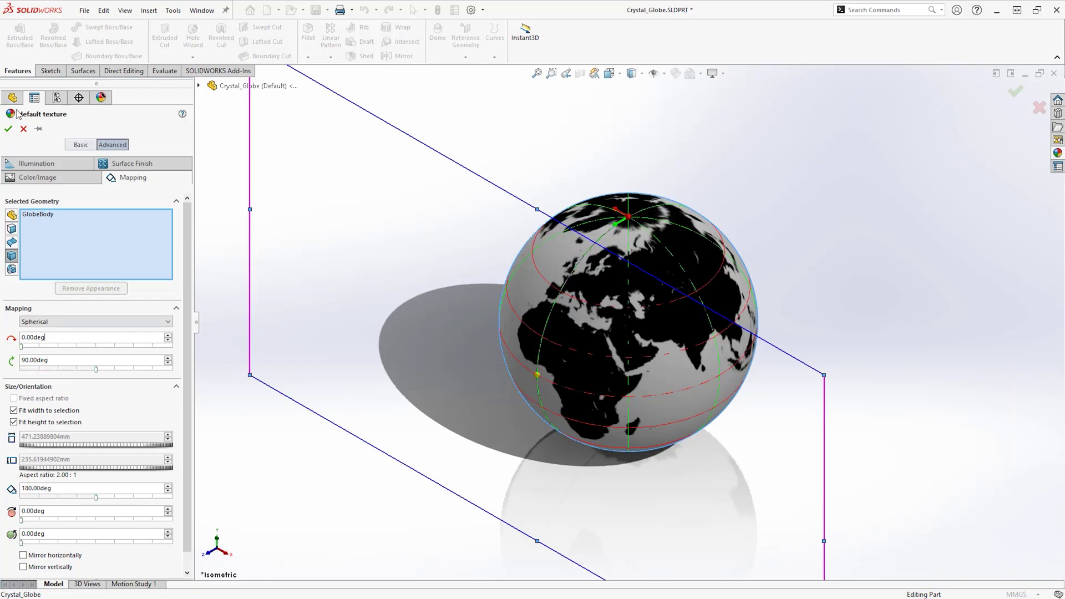
pyautogui.click(8, 130)
pyautogui.hotkey('ctrl', 's')
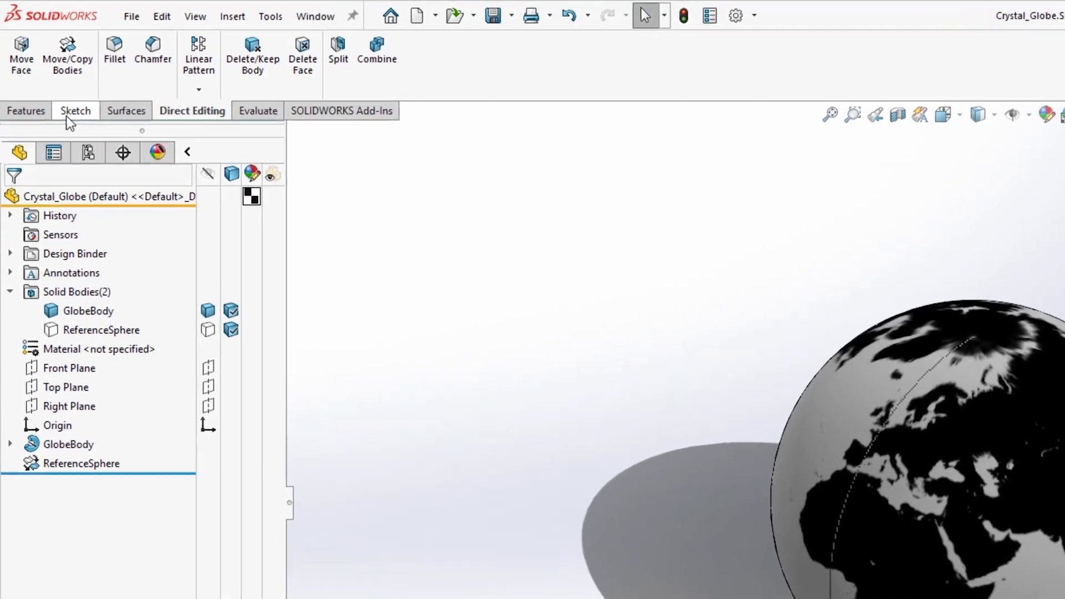
# Start a Spline on Surface on the globe at the Strait of Gibraltar and trace Morocco's Atlantic coastline southwest
pyautogui.click(64, 95)
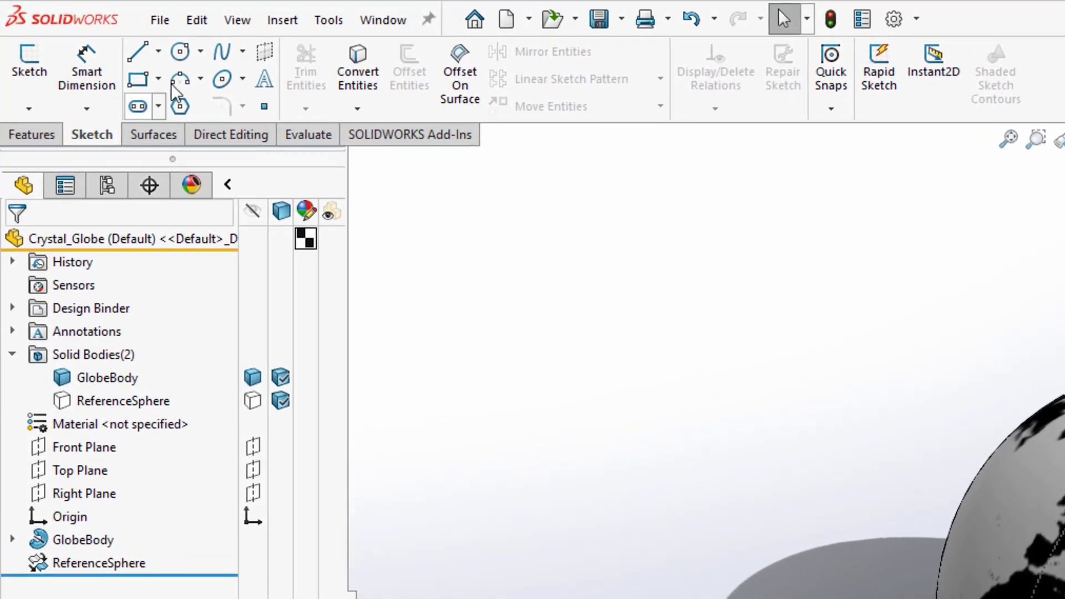
pyautogui.click(252, 60)
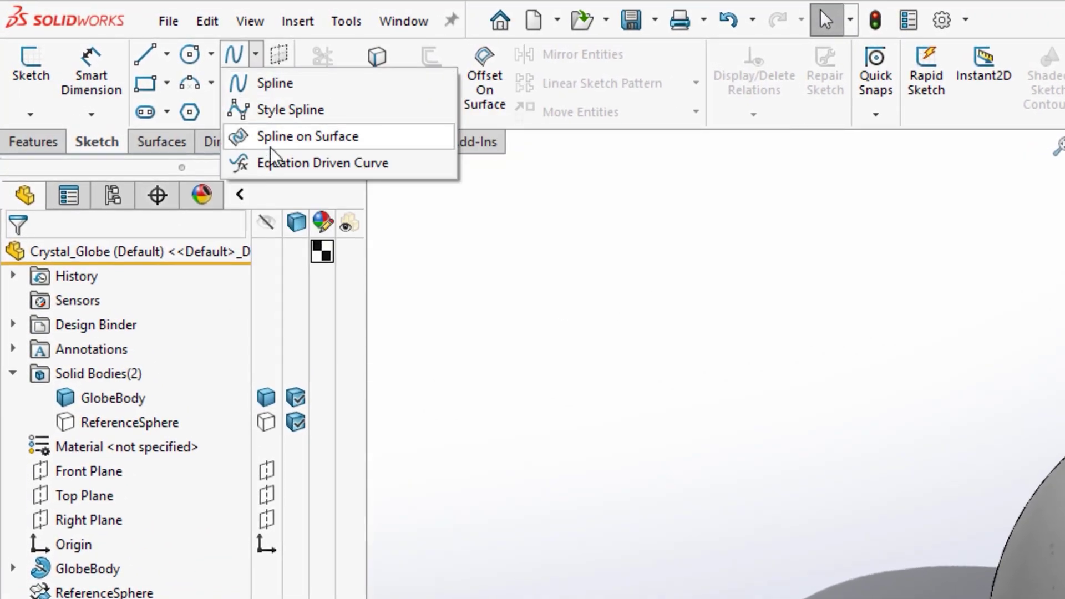
pyautogui.click(385, 135)
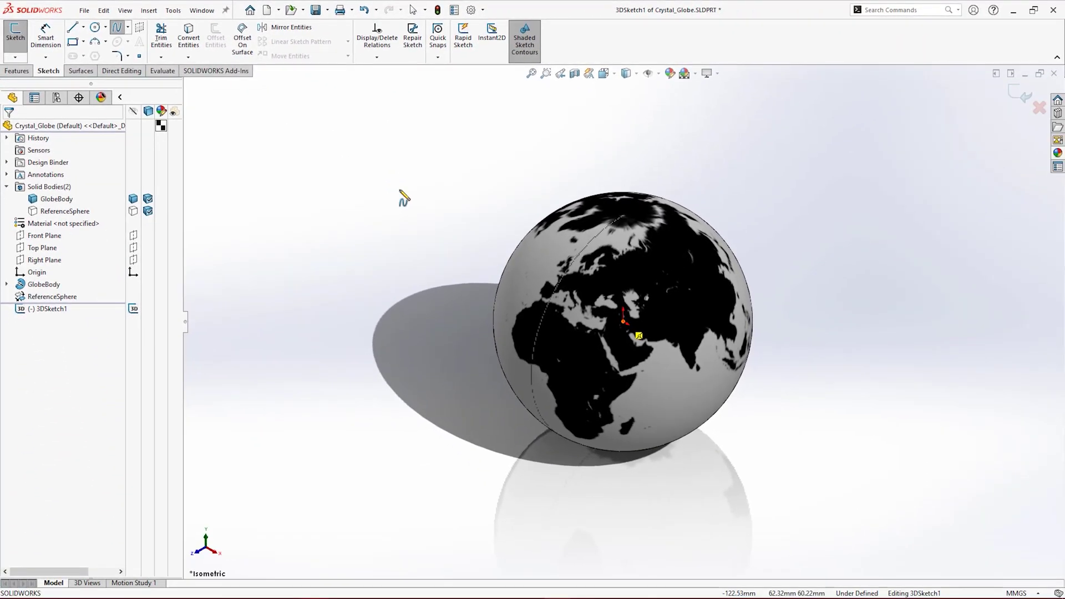
pyautogui.moveTo(578, 396); pyautogui.dragTo(617, 318, button='middle')
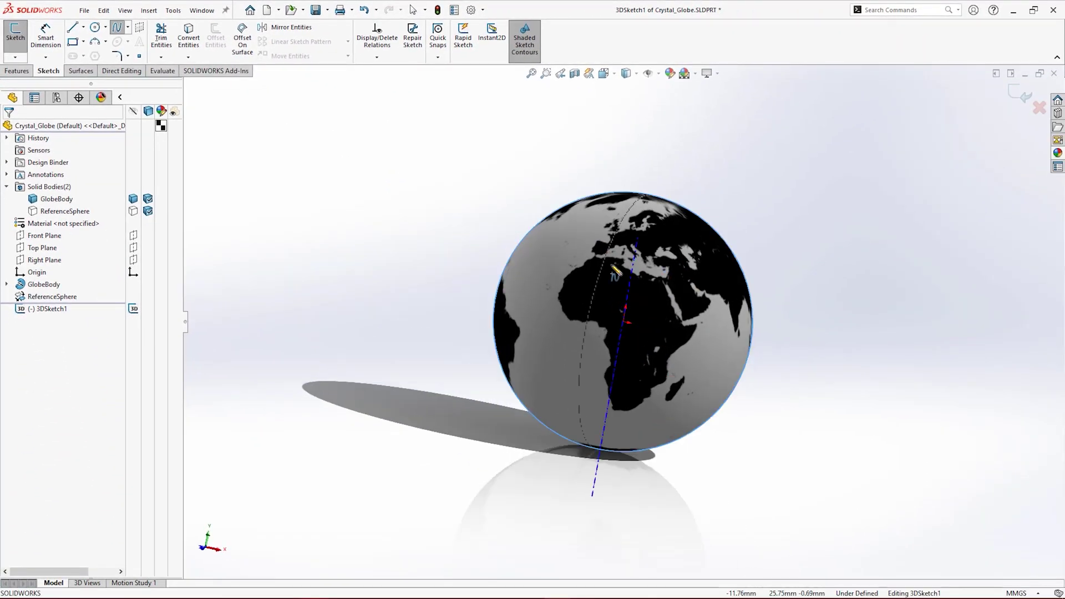
pyautogui.scroll(-10, 615, 272)
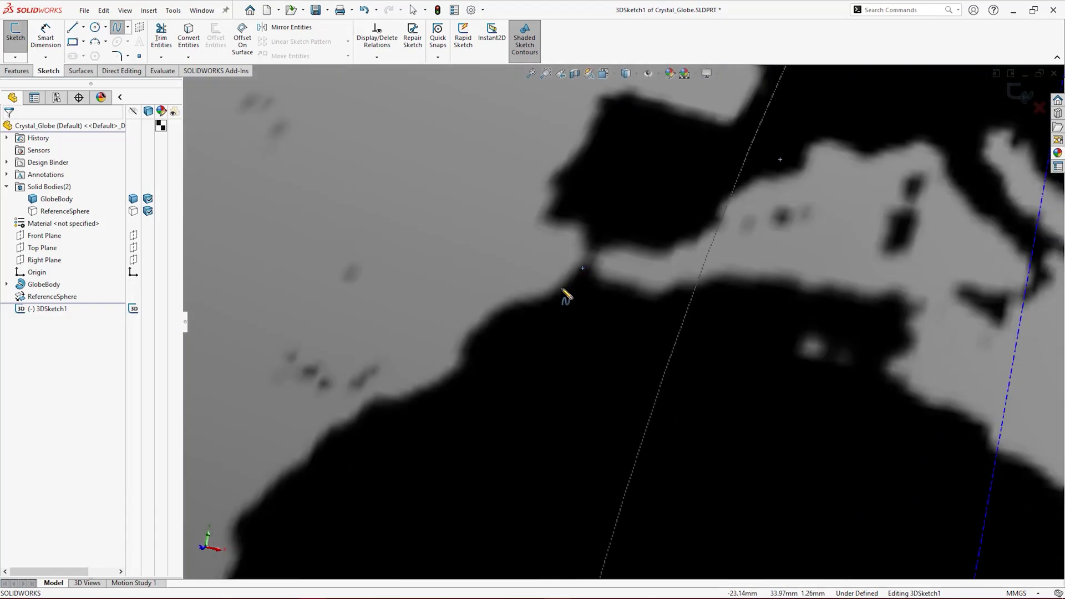
pyautogui.click(582, 269)
pyautogui.click(553, 298)
pyautogui.click(505, 308)
pyautogui.click(460, 352)
pyautogui.click(408, 396)
pyautogui.click(361, 409)
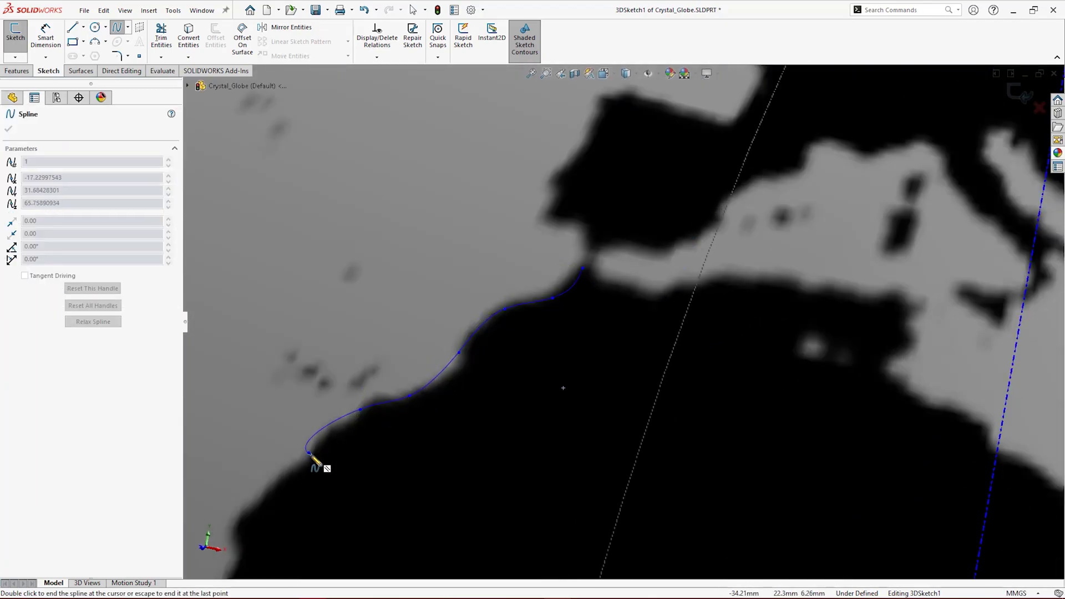
# Continue the Africa spline down the northwestern Atlantic coast toward the continent's western bulge
pyautogui.scroll(3, 310, 454)
pyautogui.click(402, 430)
pyautogui.click(396, 471)
pyautogui.click(377, 514)
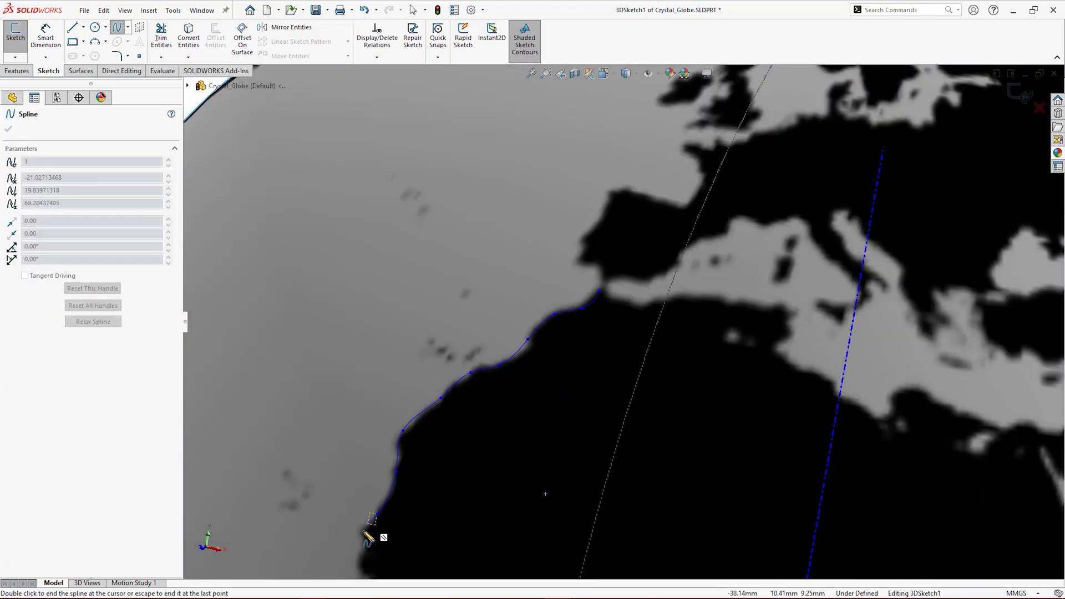
pyautogui.click(358, 563)
# Extend the Africa spline around the western bulge and east along the Gulf of Guinea coast
pyautogui.scroll(3, 359, 563)
pyautogui.scroll(-1, 540, 463)
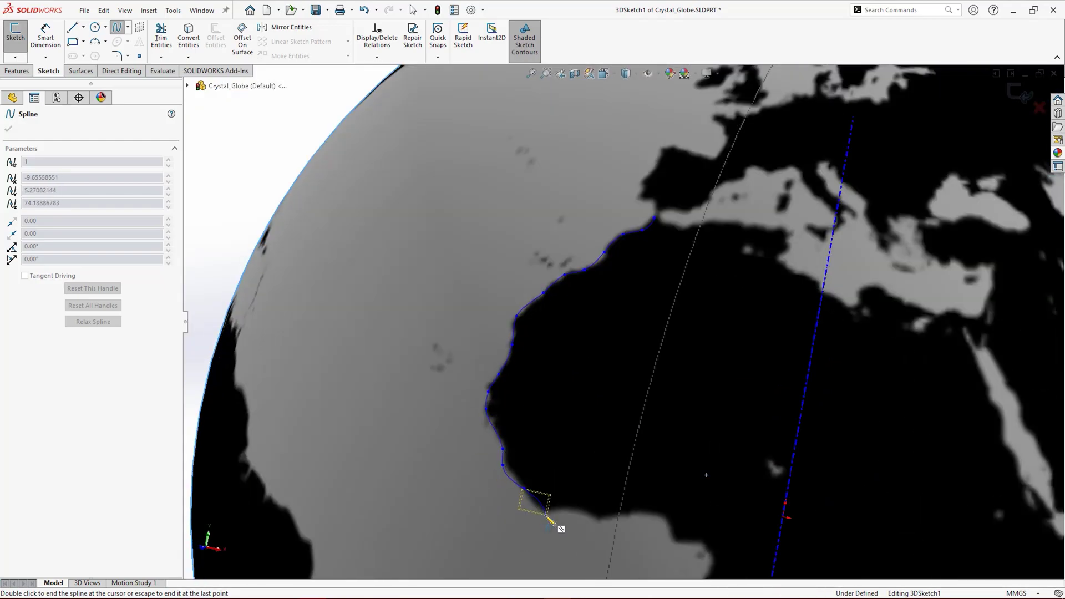
pyautogui.click(567, 511)
pyautogui.click(700, 547)
pyautogui.scroll(3, 687, 499)
pyautogui.scroll(-3, 623, 451)
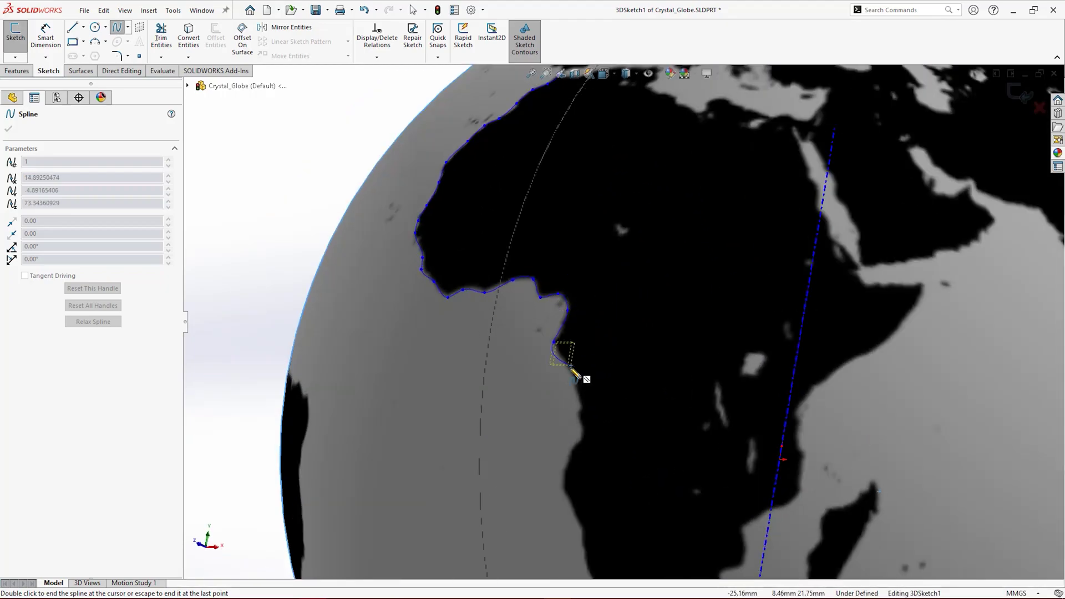
# Trace Africa's southwestern coast with the spline, following the map edge toward the southern cape
pyautogui.click(570, 368)
pyautogui.click(582, 400)
pyautogui.click(584, 436)
pyautogui.click(568, 458)
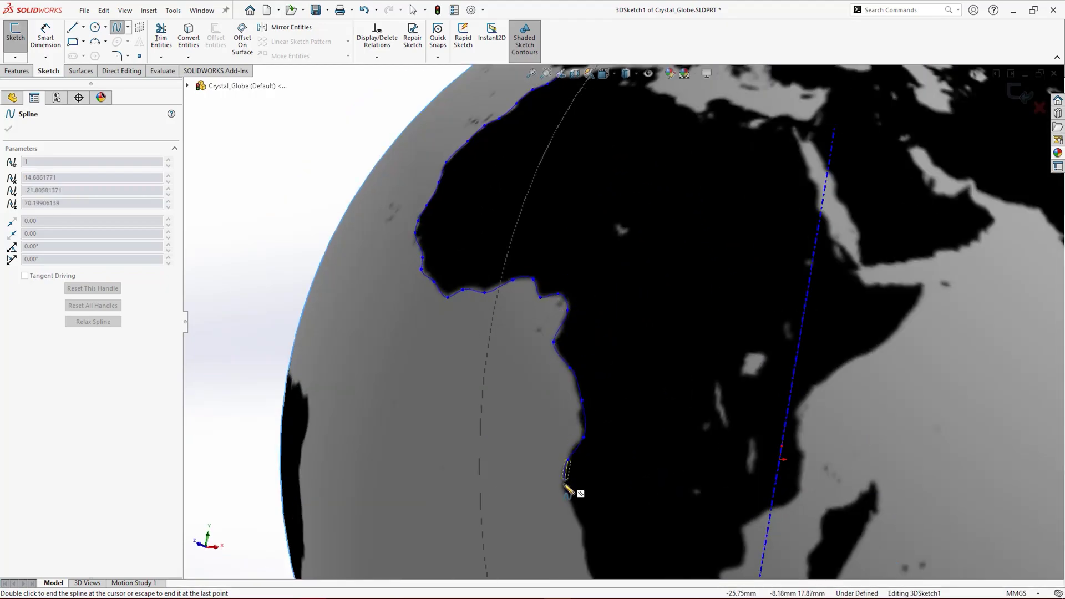
pyautogui.click(564, 486)
pyautogui.click(580, 524)
pyautogui.scroll(-2, 591, 529)
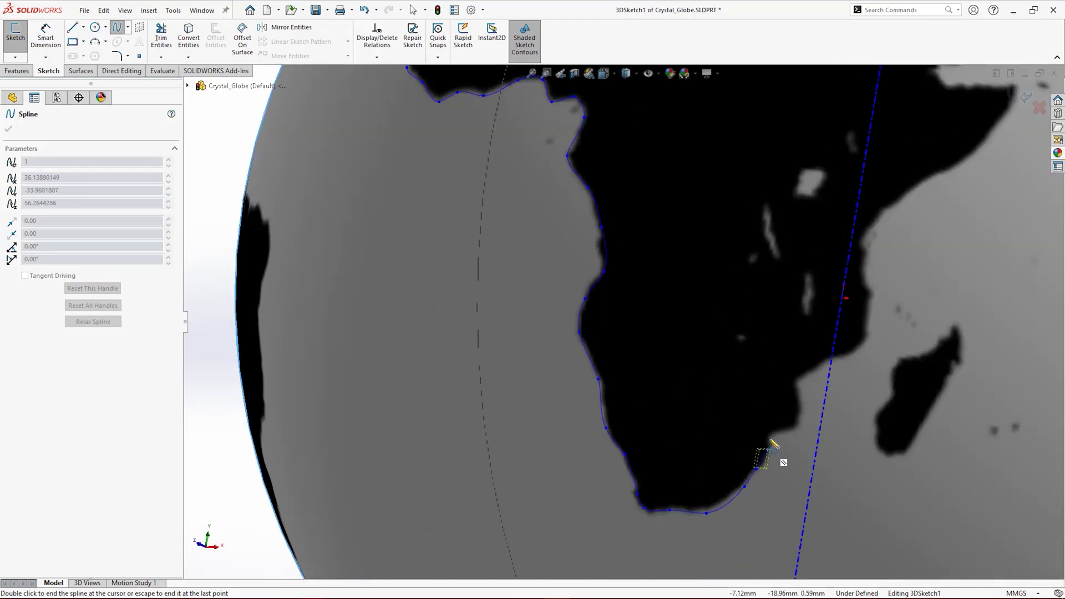
# Trace Africa's east coast with the spline from Mozambique up to Somalia
pyautogui.click(861, 345)
pyautogui.click(871, 288)
pyautogui.click(862, 244)
pyautogui.click(891, 206)
pyautogui.click(951, 167)
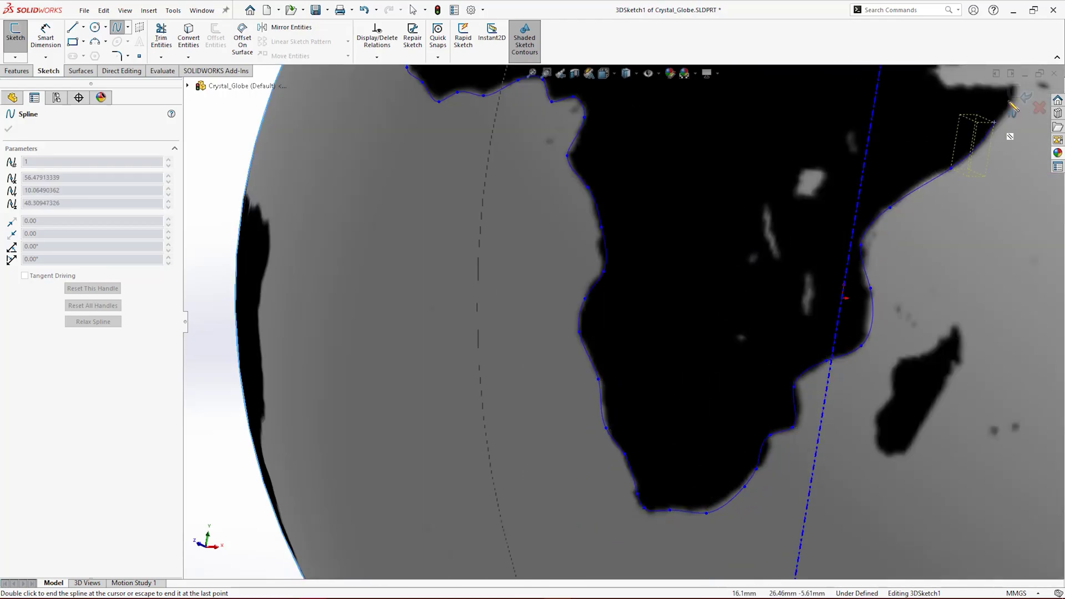
# Carry the Africa spline around the Horn, up the Red Sea coast and west along the Mediterranean shore
pyautogui.scroll(2, 977, 117)
pyautogui.scroll(-2, 763, 249)
pyautogui.click(735, 230)
pyautogui.scroll(2, 610, 167)
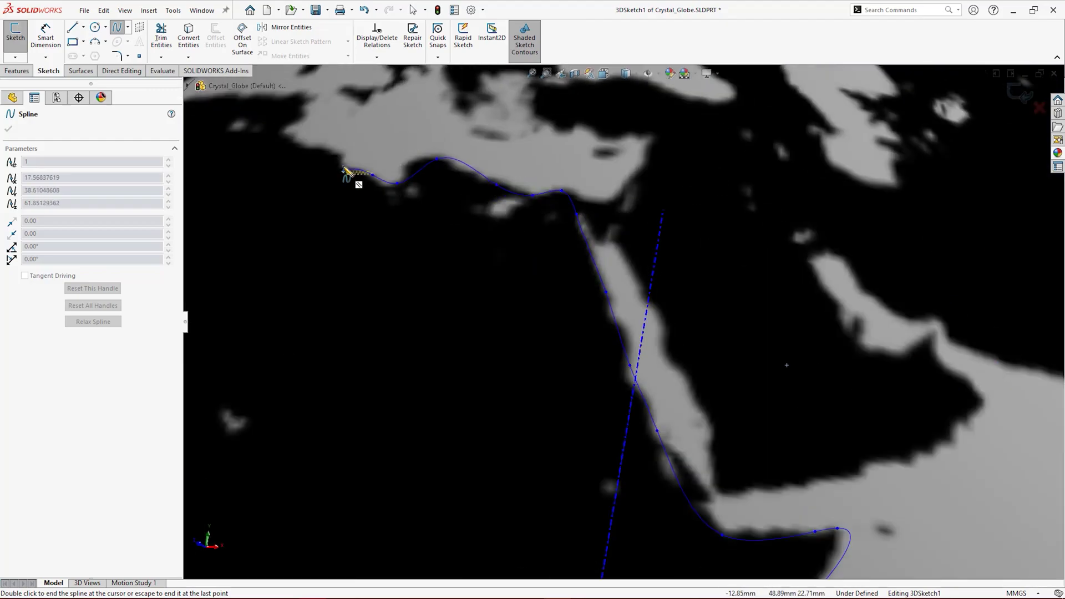
pyautogui.scroll(2, 311, 177)
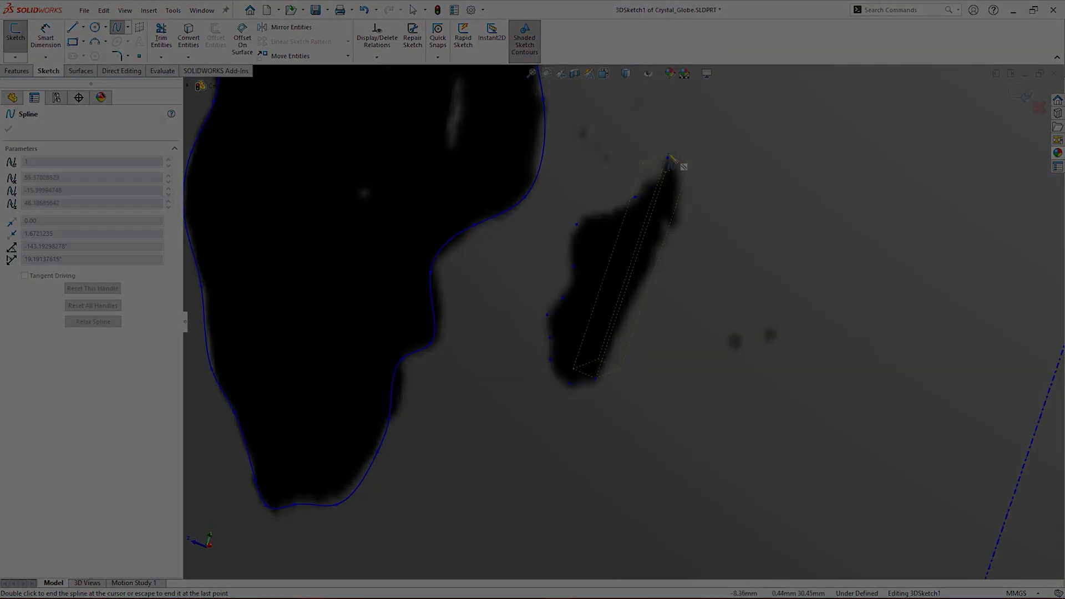
pyautogui.click(669, 159)
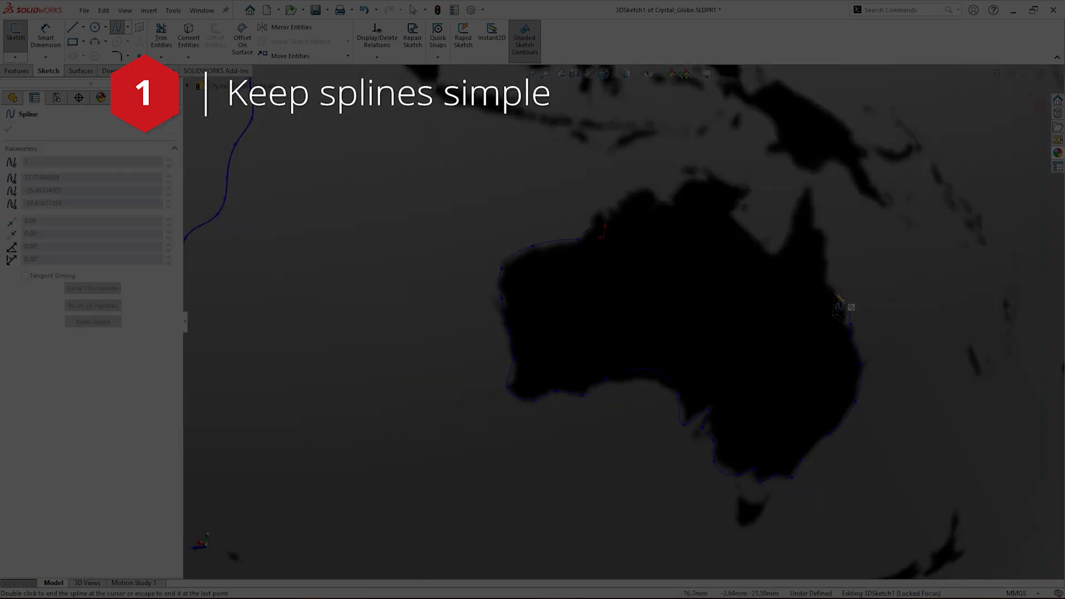
# Trace the remaining northwestern coast of Australia and end its spline at the starting point
pyautogui.click(644, 190)
pyautogui.click(597, 216)
pyautogui.click(578, 239)
pyautogui.press('Escape')
# End the East Asian coast spline at the southern tip of Korea and save the part
pyautogui.moveTo(606, 379); pyautogui.dragTo(666, 381)
pyautogui.click(789, 503)
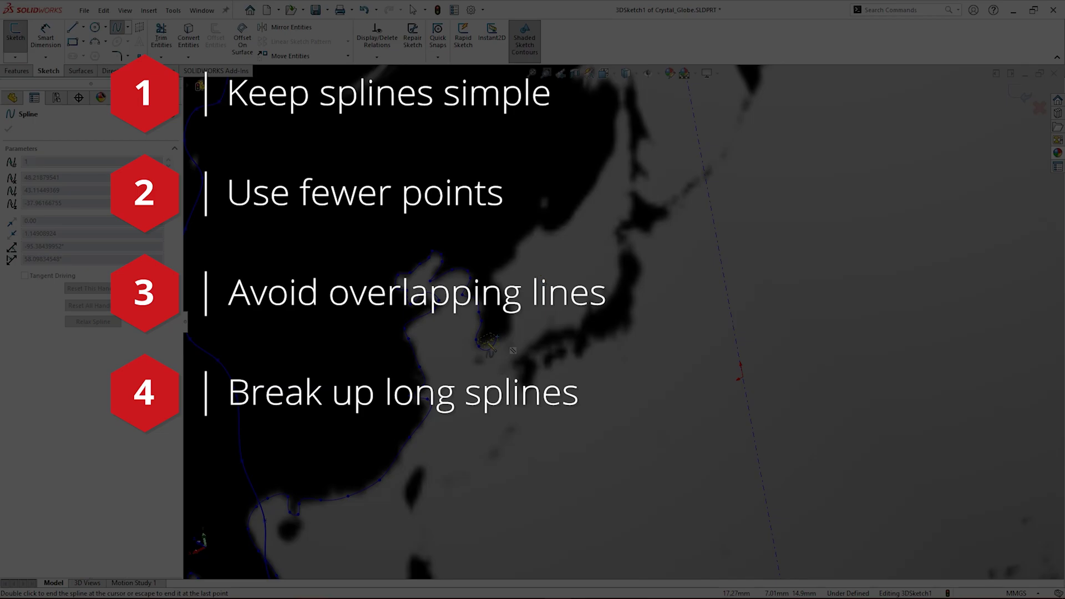
pyautogui.press('Escape')
pyautogui.hotkey('ctrl', 's')
# Start a new Spline on Surface from the end of the previous one at Korea and trace the coast northward
pyautogui.click(127, 27)
pyautogui.click(145, 67)
pyautogui.click(479, 345)
pyautogui.click(491, 341)
pyautogui.click(513, 332)
pyautogui.click(492, 278)
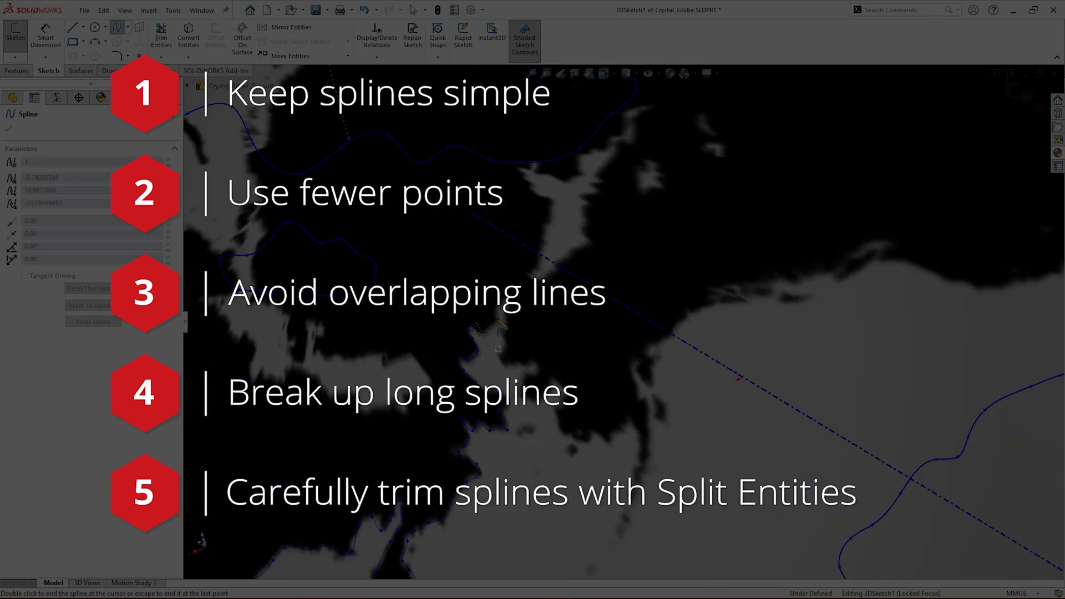
pyautogui.press('Escape')
# Start another surface spline at the last endpoint on Eurasia's Arctic coast and trace around the narrow inlet
pyautogui.press('Return')
pyautogui.click(480, 335)
pyautogui.click(502, 317)
pyautogui.click(500, 355)
pyautogui.click(535, 366)
pyautogui.click(557, 413)
pyautogui.click(594, 439)
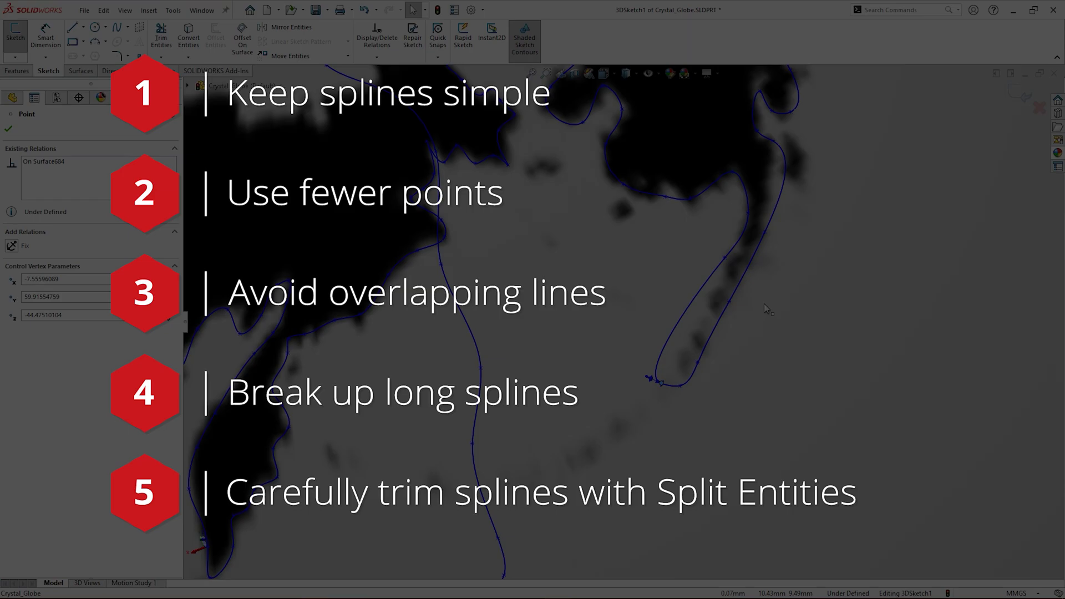
# Extend the Americas' Pacific coast spline through Panama to Colombia's west coast
pyautogui.moveTo(648, 377); pyautogui.dragTo(673, 376)
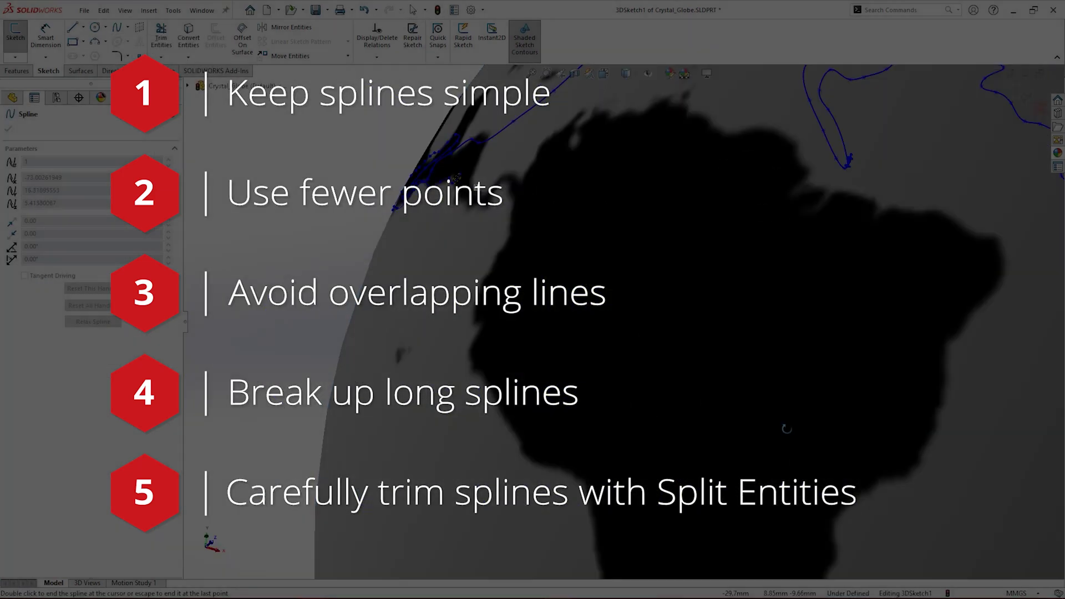
pyautogui.moveTo(786, 428); pyautogui.dragTo(848, 477, button='middle')
pyautogui.click(724, 380)
pyautogui.click(761, 361)
pyautogui.click(782, 418)
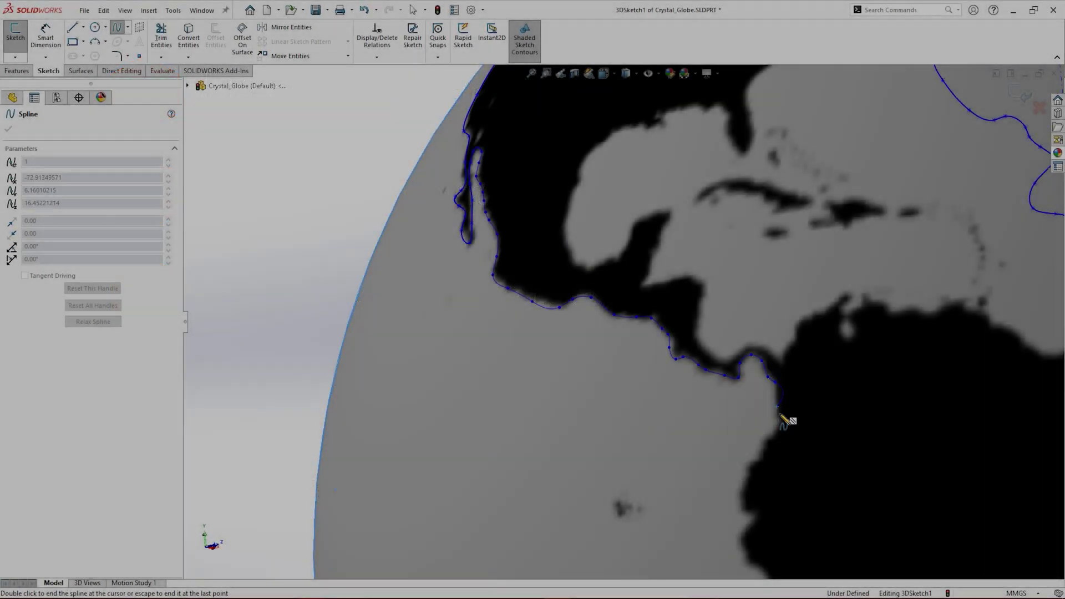
# Trace South America's west coast with the spline down to the continent's southern tip
pyautogui.scroll(3, 623, 340)
pyautogui.click(694, 461)
pyautogui.click(756, 513)
pyautogui.moveTo(773, 545)
pyautogui.mouseDown(button='middle')
pyautogui.moveTo(697, 406)
pyautogui.moveTo(618, 381)
pyautogui.mouseUp(button='middle')
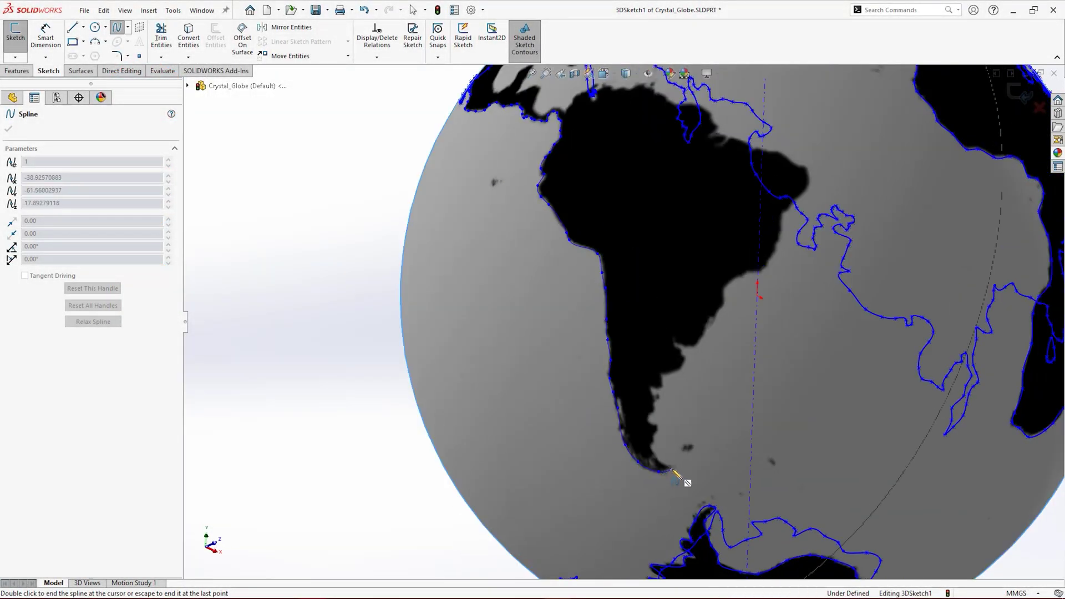
# Continue the spline up South America's Atlantic coast from Argentina to southeastern Brazil
pyautogui.click(674, 341)
pyautogui.click(695, 345)
pyautogui.click(705, 328)
pyautogui.click(722, 305)
pyautogui.click(740, 276)
pyautogui.moveTo(769, 258); pyautogui.dragTo(713, 265, button='middle')
# Trace around Brazil's northeastern corner and along South America's northern coast to Venezuela
pyautogui.click(731, 221)
pyautogui.click(741, 187)
pyautogui.click(716, 175)
pyautogui.click(658, 145)
pyautogui.click(602, 109)
pyautogui.click(550, 100)
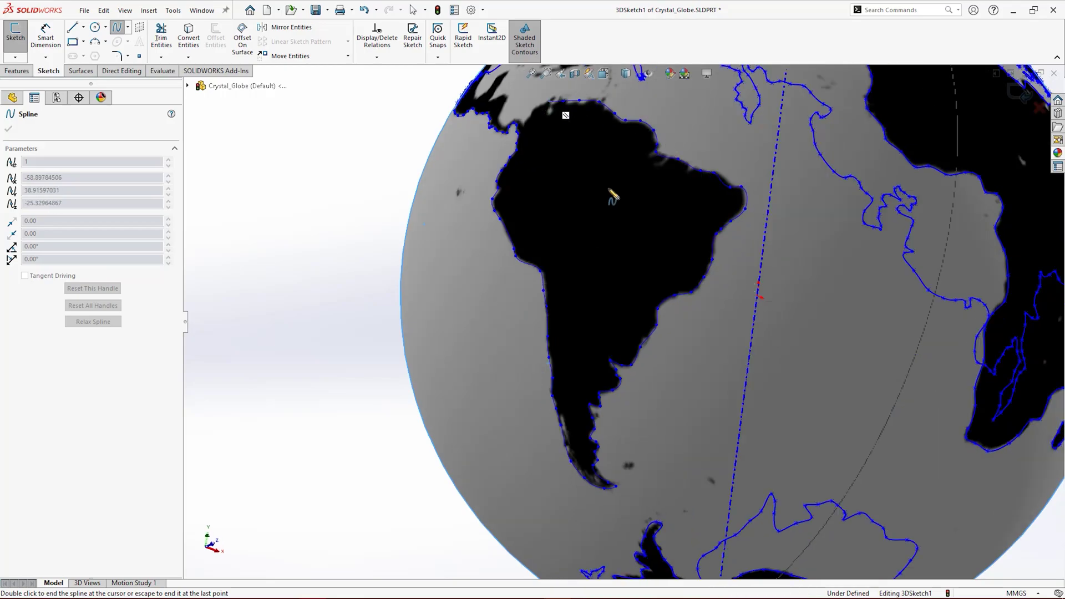
# Finish the South America spline on Colombia's Caribbean coast beside the Isthmus of Panama
pyautogui.moveTo(609, 190); pyautogui.dragTo(665, 233, button='middle')
pyautogui.scroll(-3, 608, 211)
pyautogui.click(601, 341)
pyautogui.click(580, 367)
pyautogui.doubleClick(505, 288)
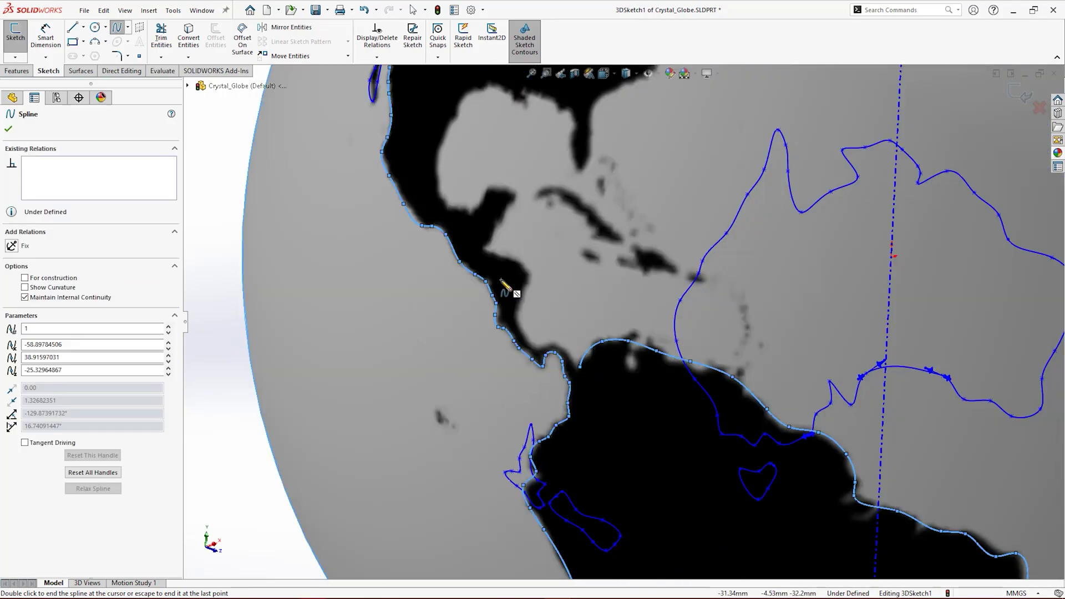
# Start a new surface spline at the South America spline's end and trace Central America's Caribbean coast to Honduras
pyautogui.click(580, 366)
pyautogui.click(571, 359)
pyautogui.click(562, 346)
pyautogui.click(545, 345)
pyautogui.click(538, 348)
pyautogui.click(528, 341)
pyautogui.click(516, 309)
pyautogui.click(529, 271)
# Continue the spline around the Gulf of Mexico, following its western and northern shoreline
pyautogui.moveTo(456, 137); pyautogui.dragTo(422, 239, button='middle')
pyautogui.click(388, 273)
pyautogui.click(400, 253)
pyautogui.click(404, 237)
pyautogui.click(417, 233)
pyautogui.click(426, 231)
pyautogui.click(438, 238)
pyautogui.click(457, 263)
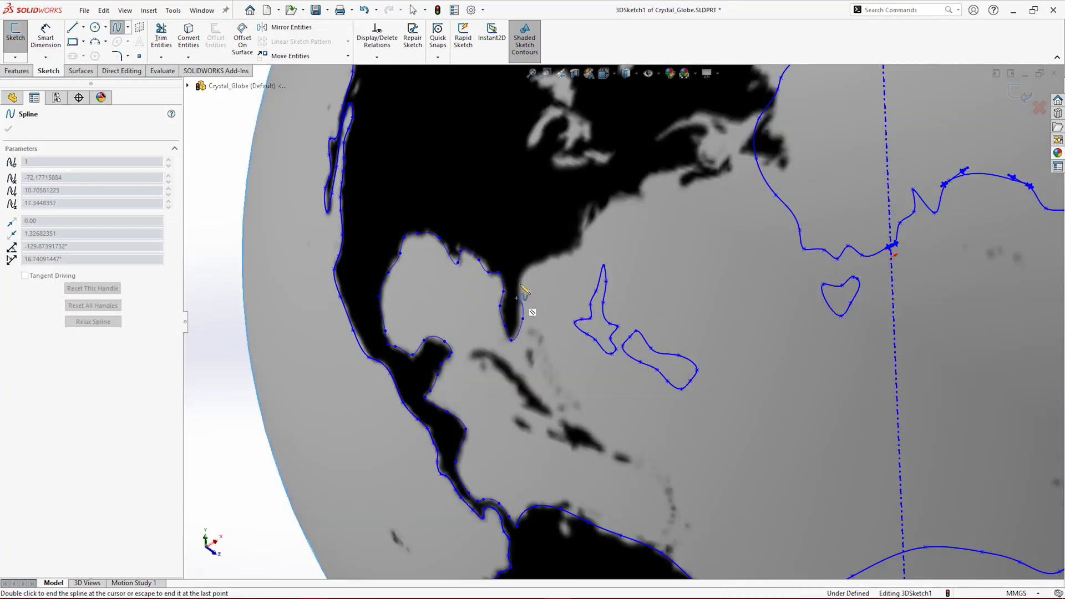
# Continue North America's Atlantic coast spline around Nova Scotia and into the Gulf of St. Lawrence
pyautogui.moveTo(715, 184); pyautogui.dragTo(554, 244, button='middle')
pyautogui.scroll(-2, 524, 260)
pyautogui.click(527, 246)
pyautogui.click(506, 261)
pyautogui.click(479, 243)
pyautogui.click(482, 213)
pyautogui.click(473, 203)
pyautogui.click(488, 200)
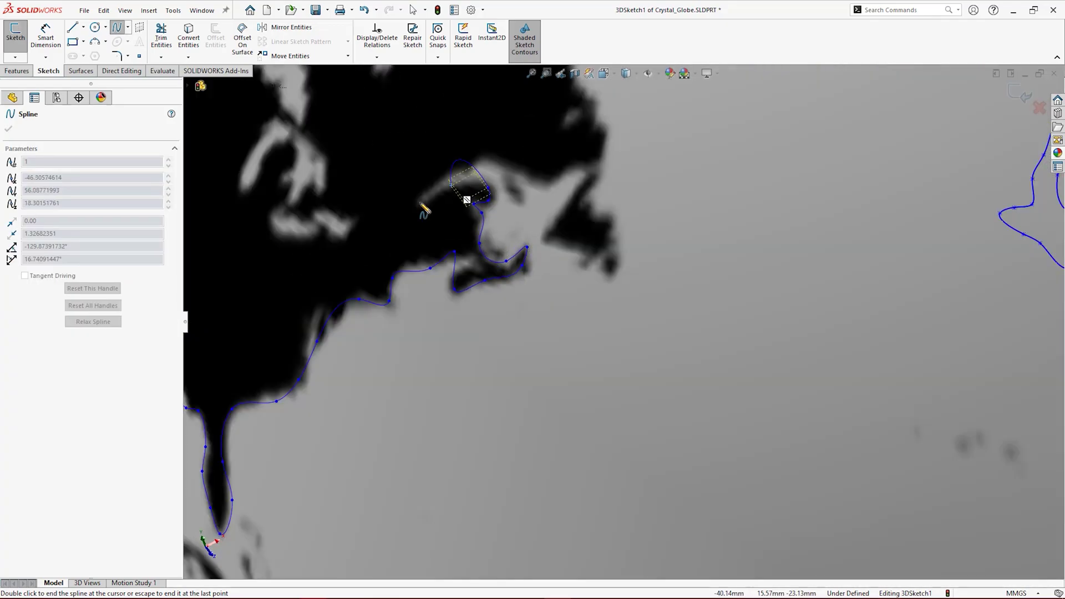
# Trace around Newfoundland and up to the southern Labrador coast with the spline
pyautogui.click(542, 240)
pyautogui.click(586, 252)
pyautogui.click(609, 273)
pyautogui.click(617, 233)
pyautogui.click(603, 213)
pyautogui.click(589, 201)
pyautogui.click(601, 177)
# Continue the spline along the indented coastline of northeastern Canada beyond Labrador
pyautogui.moveTo(597, 123); pyautogui.dragTo(499, 361, button='middle')
pyautogui.click(533, 224)
pyautogui.click(503, 250)
pyautogui.click(494, 249)
pyautogui.click(490, 221)
pyautogui.click(502, 192)
pyautogui.click(490, 144)
pyautogui.click(479, 135)
pyautogui.click(467, 118)
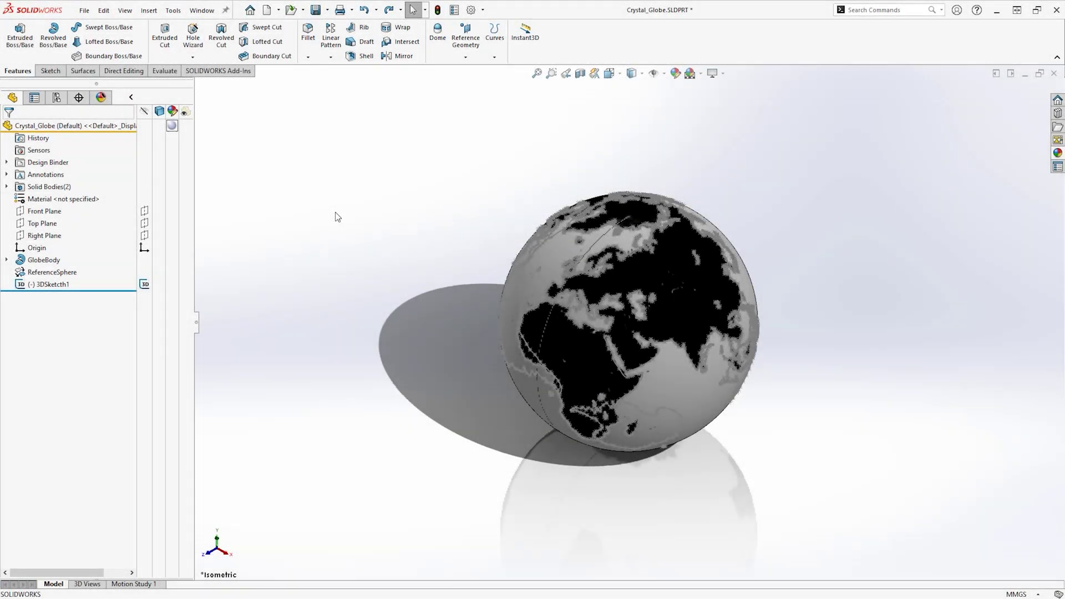
# Remove all part appearances from Crystal_Globe to clear the map texture
pyautogui.click(172, 125)
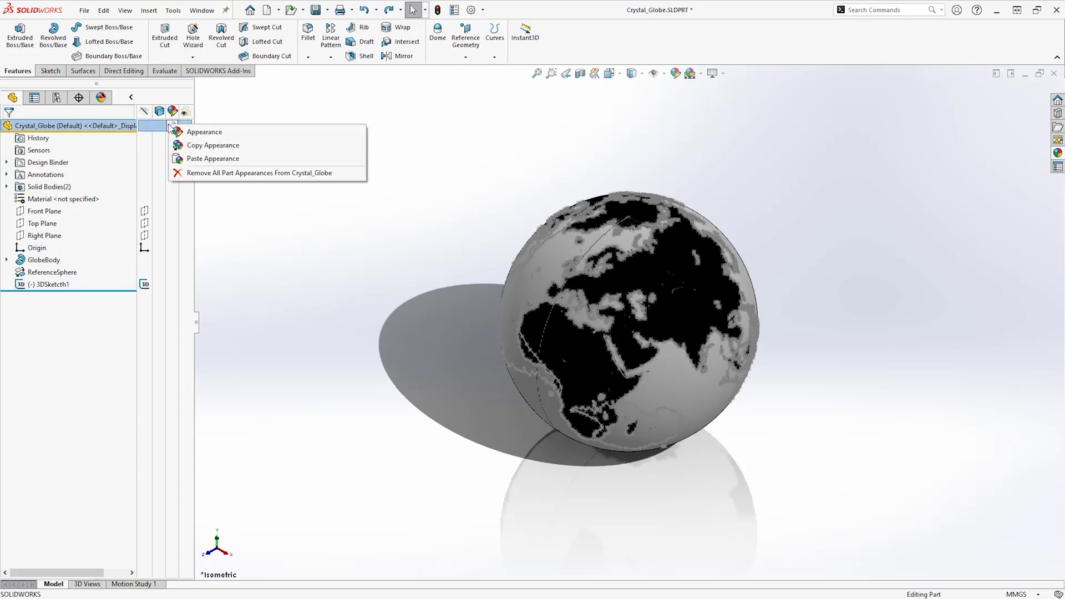
pyautogui.click(347, 175)
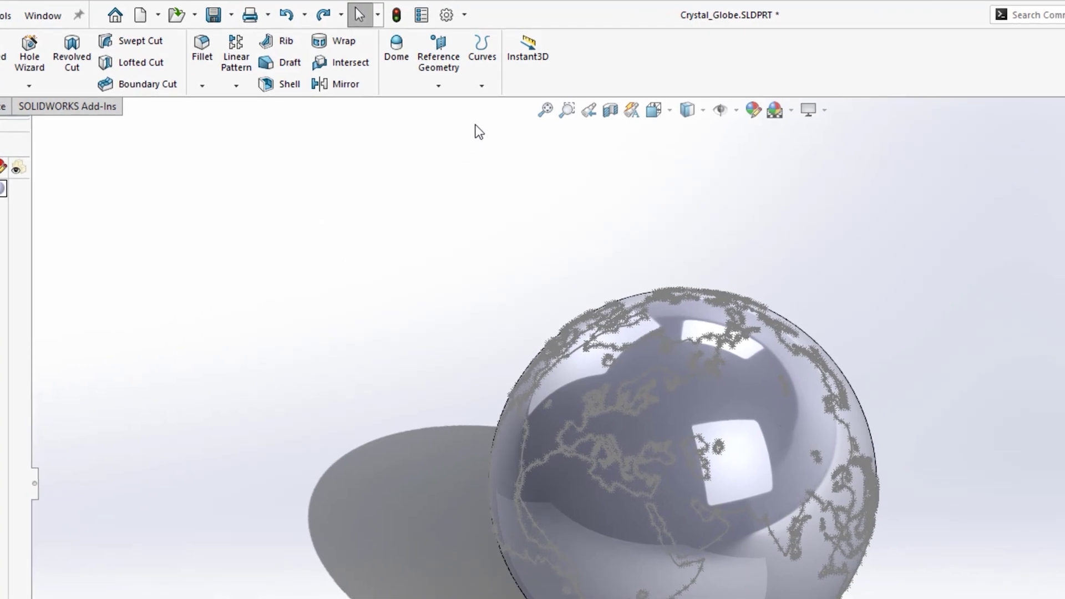
# Split the globe's outer face with the continent 3D sketch, using an Intersection split line with the Natural option
pyautogui.click(481, 67)
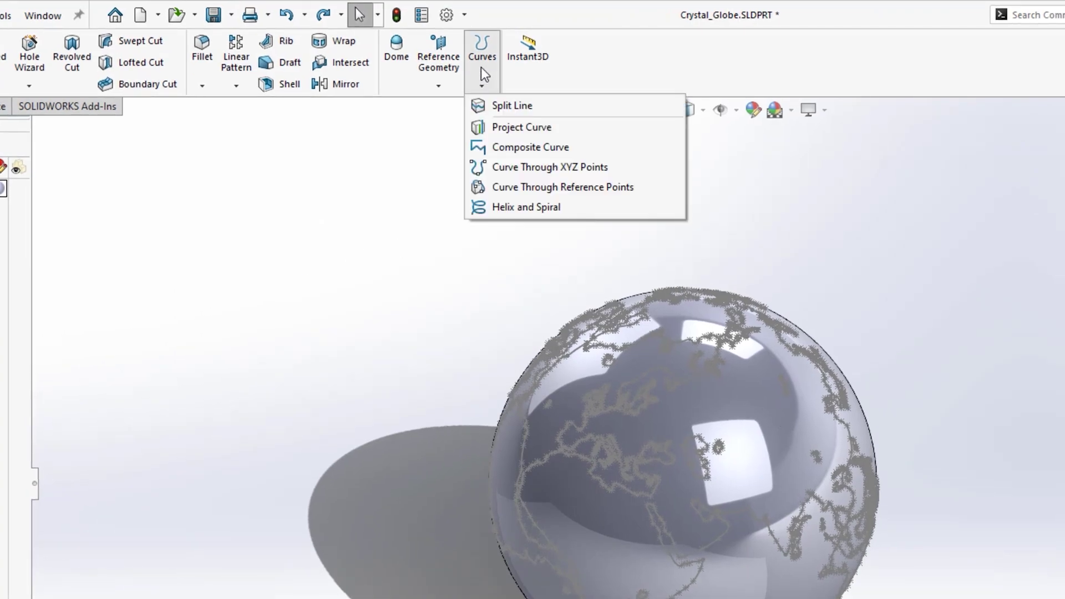
pyautogui.click(588, 108)
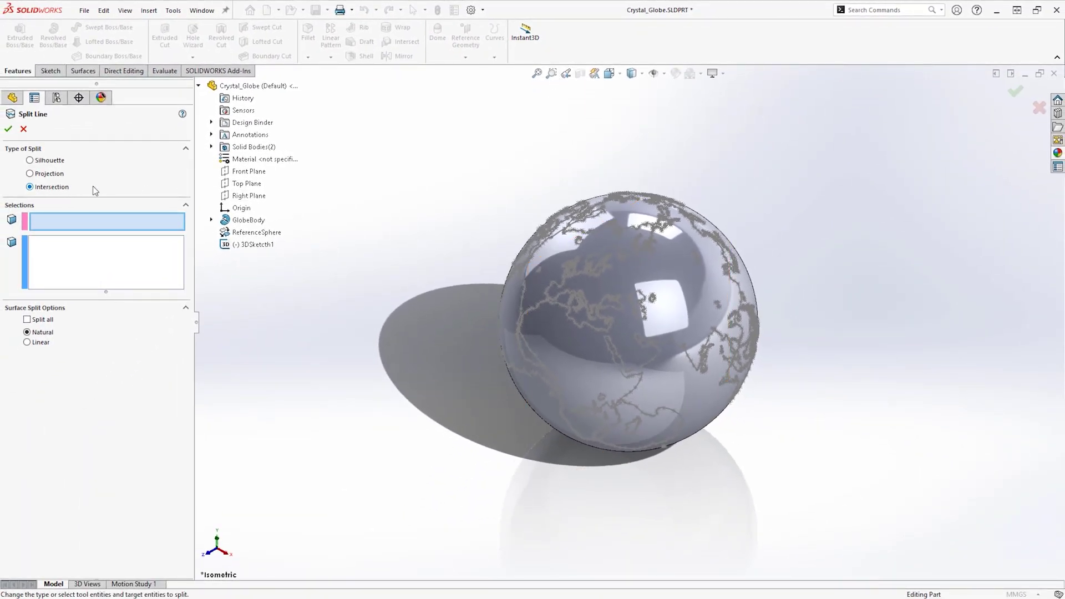
pyautogui.click(239, 245)
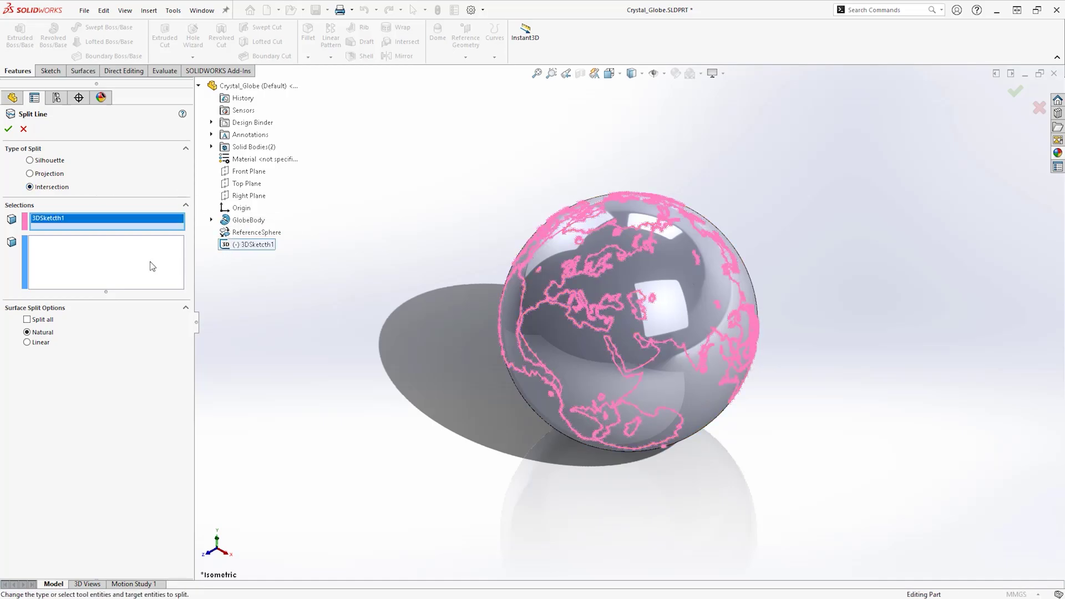
pyautogui.click(152, 267)
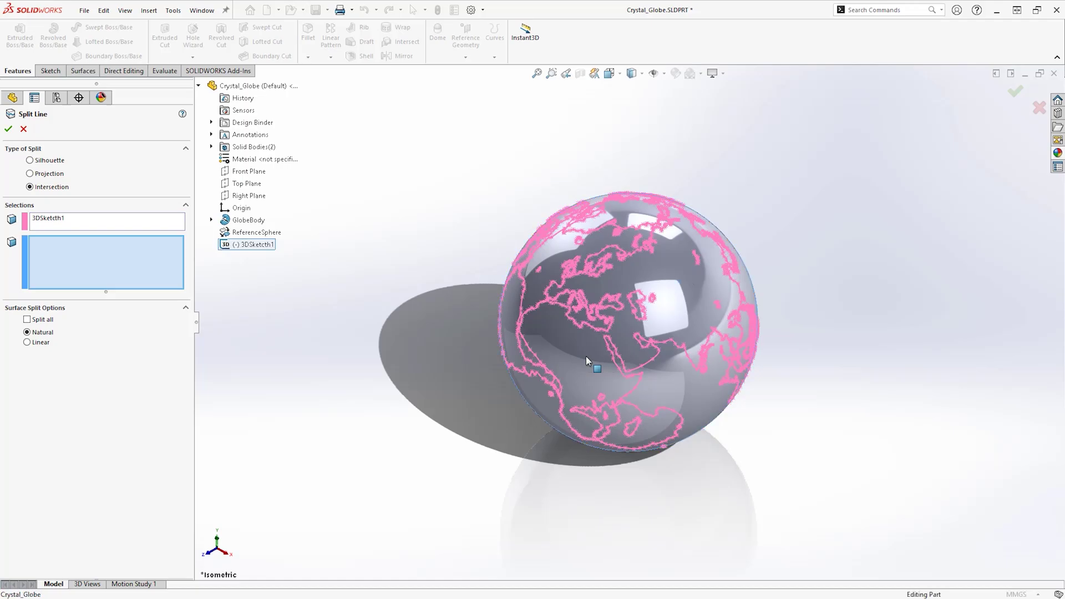
pyautogui.click(567, 342)
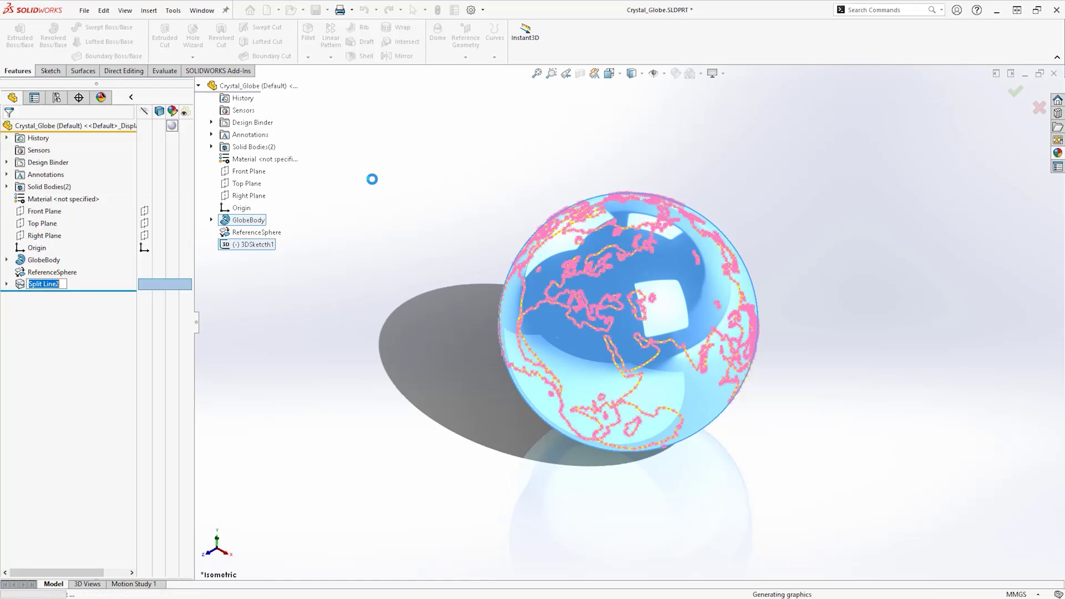
# Rename the split line feature The Great Divide and the ReferenceSphere feature Harmonic Convergence
pyautogui.write('The Great Divide')
pyautogui.press('Return')
pyautogui.click(56, 271)
pyautogui.click(55, 271)
pyautogui.write('Harmonic Convergence')
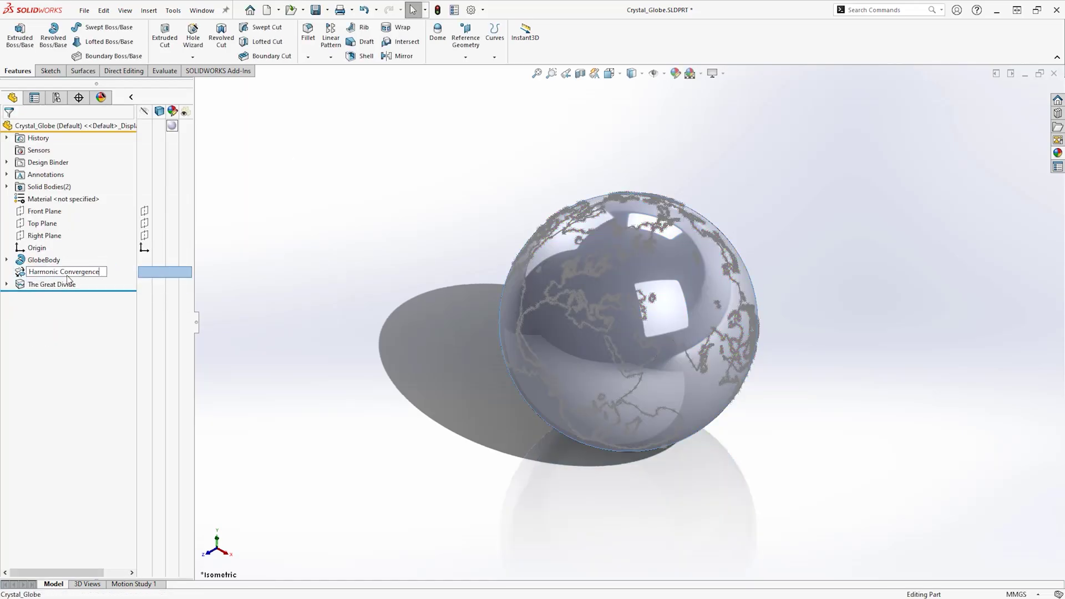
pyautogui.press('Return')
# Hide the continent 3D sketch absorbed under The Great Divide
pyautogui.click(6, 284)
pyautogui.click(61, 296)
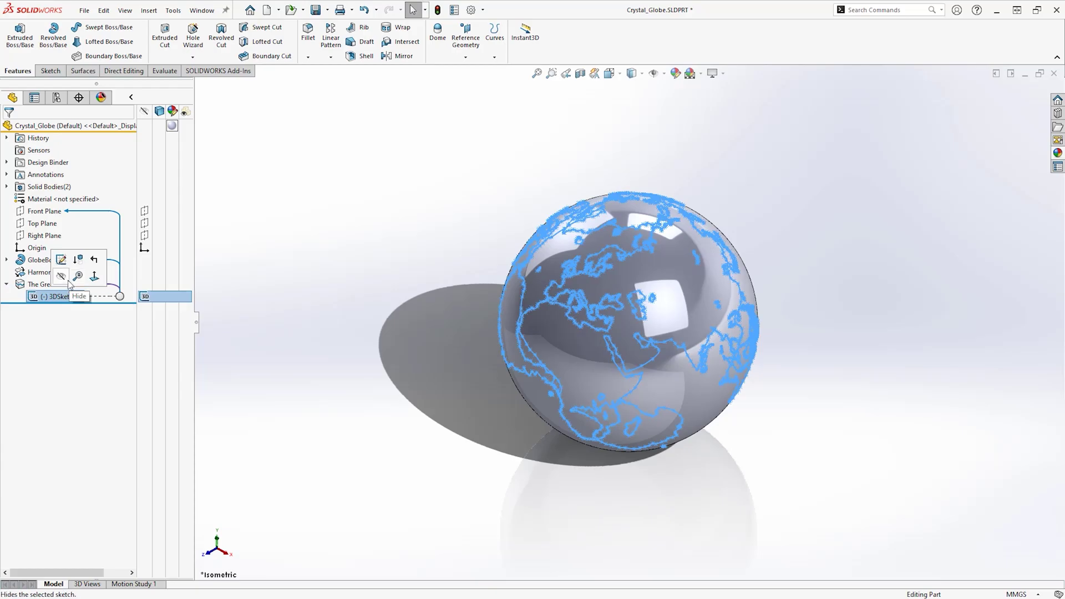
pyautogui.click(62, 276)
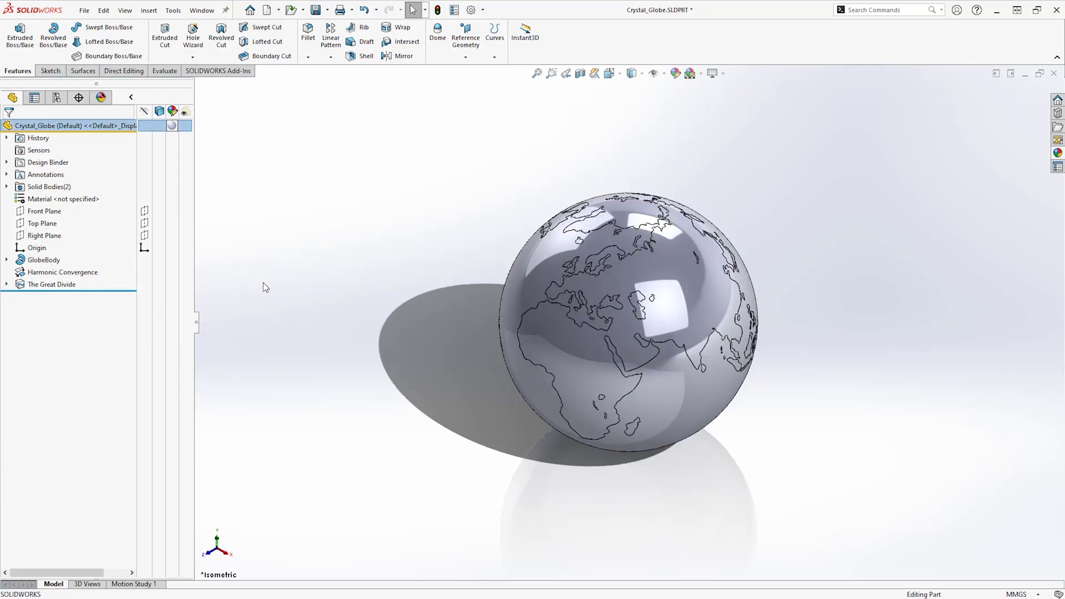
# Inspect the split continent outlines around the globe in the standard front, back, left, right and top views, ending in isometric
pyautogui.hotkey('ctrl', '1')
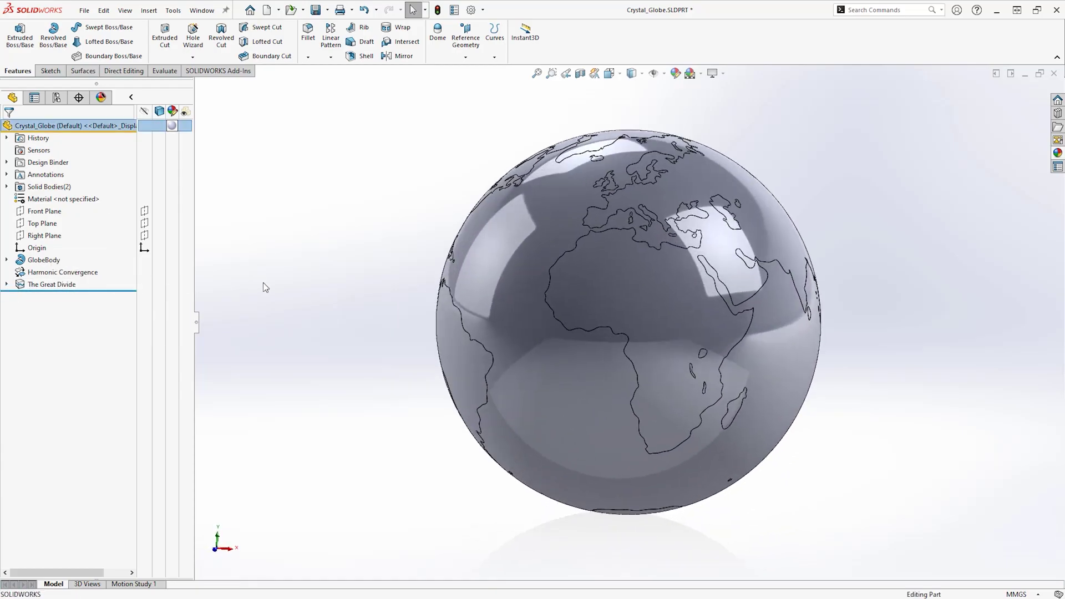
pyautogui.hotkey('ctrl', '2')
pyautogui.hotkey('ctrl', '3')
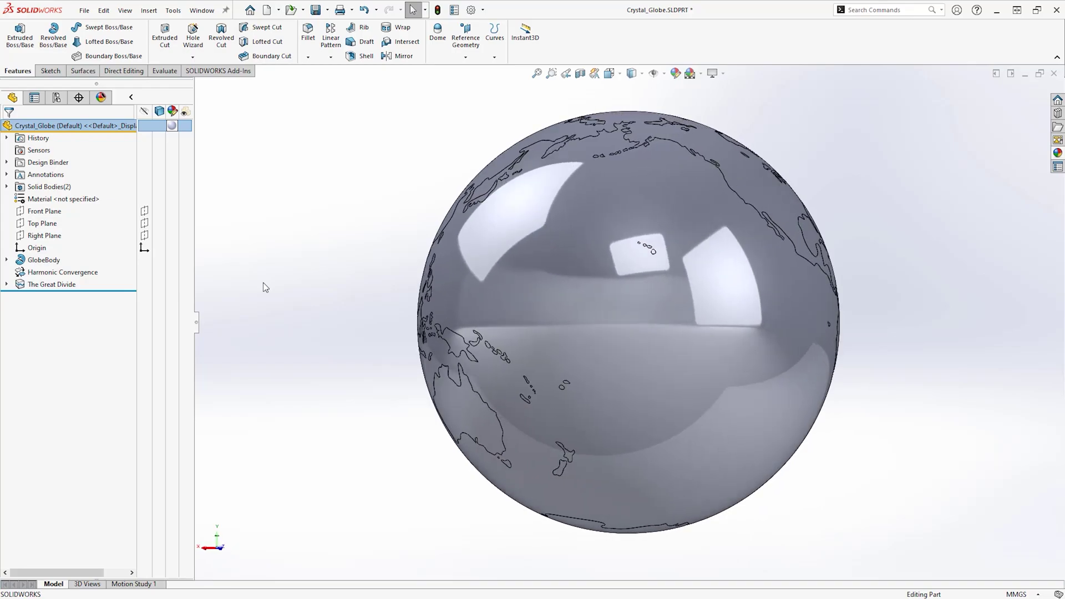
pyautogui.hotkey('ctrl', '4')
pyautogui.hotkey('ctrl', '4')
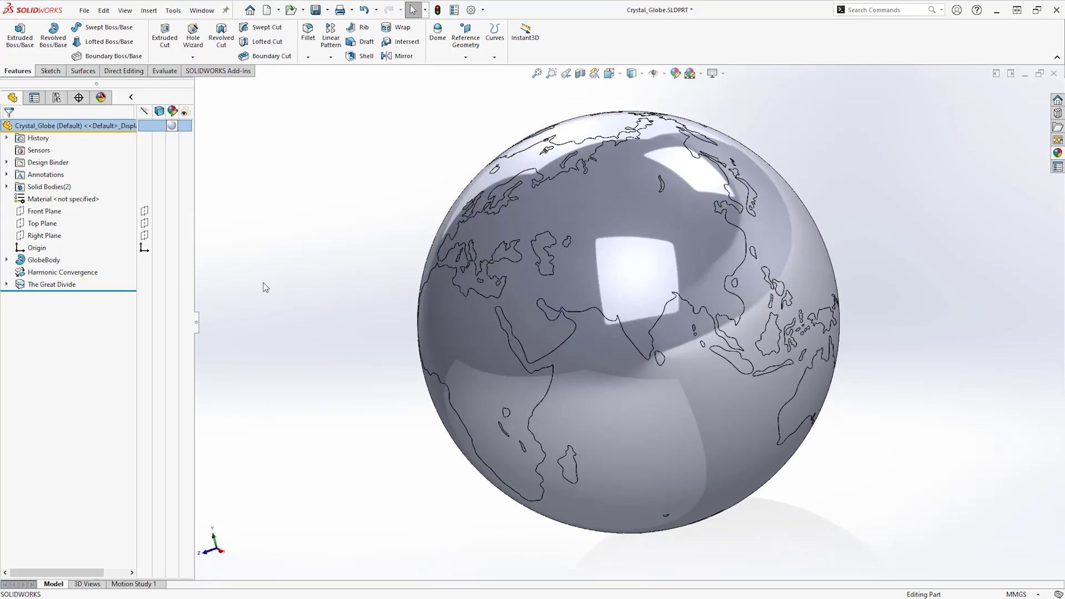
pyautogui.hotkey('ctrl', '5')
pyautogui.hotkey('ctrl', '7')
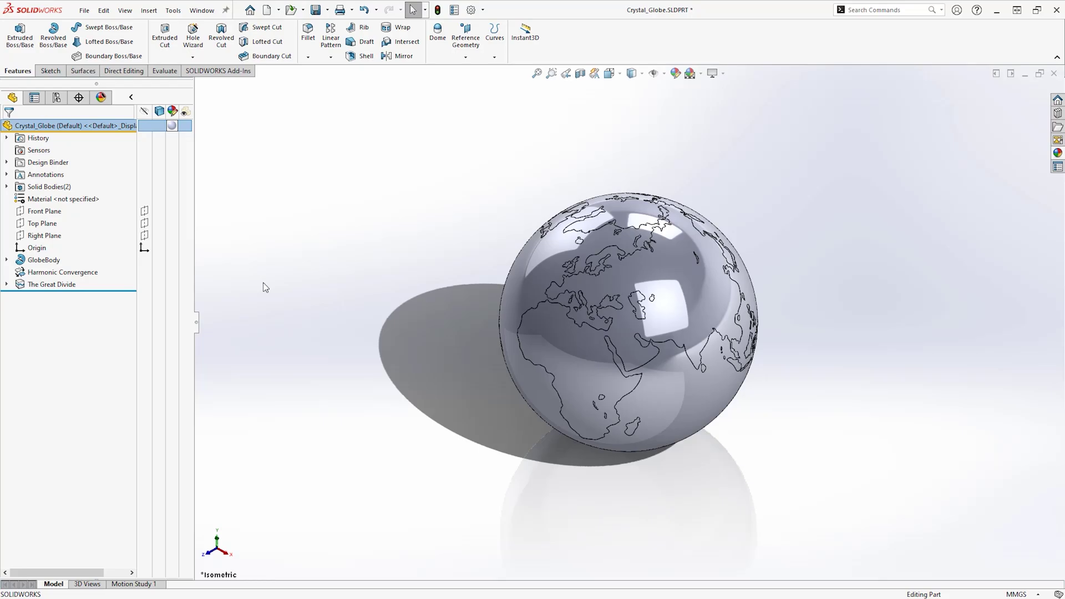
# Hide the GlobeBody solid body and show the ReferenceSphere body
pyautogui.click(6, 186)
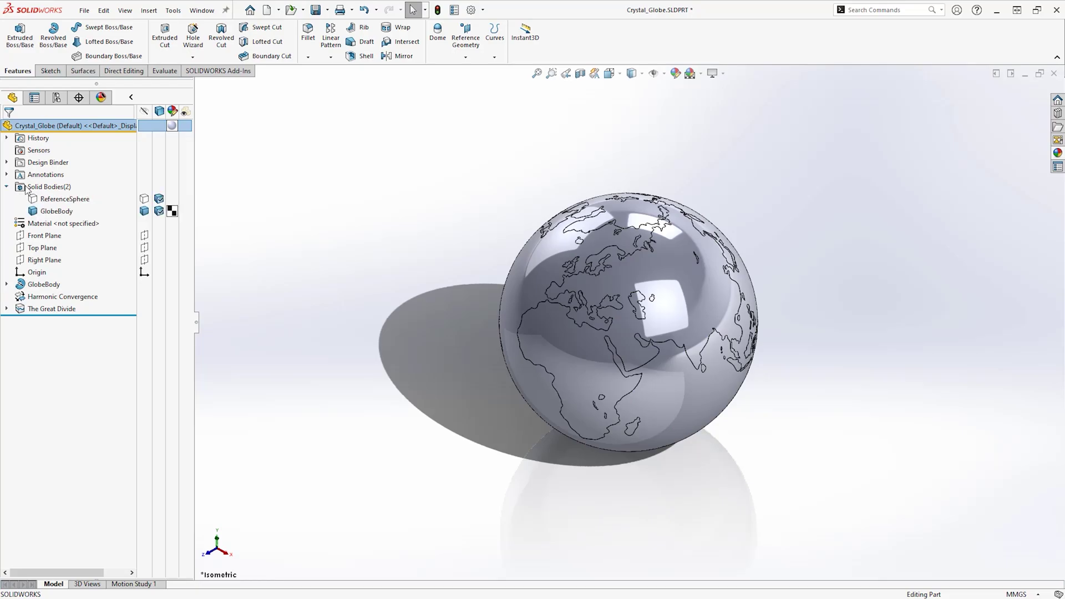
pyautogui.click(144, 211)
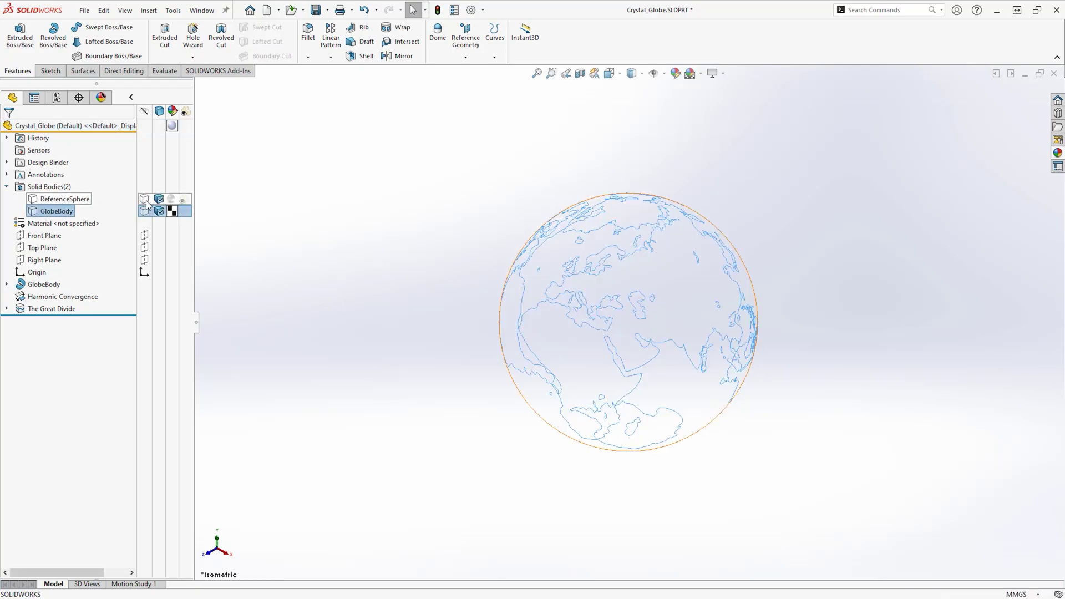
pyautogui.click(144, 199)
pyautogui.click(299, 206)
# Create an Intersection Curve 3D sketch between the Right Plane and the ReferenceSphere face, and name the sketch Prime Meridian
pyautogui.write('s')
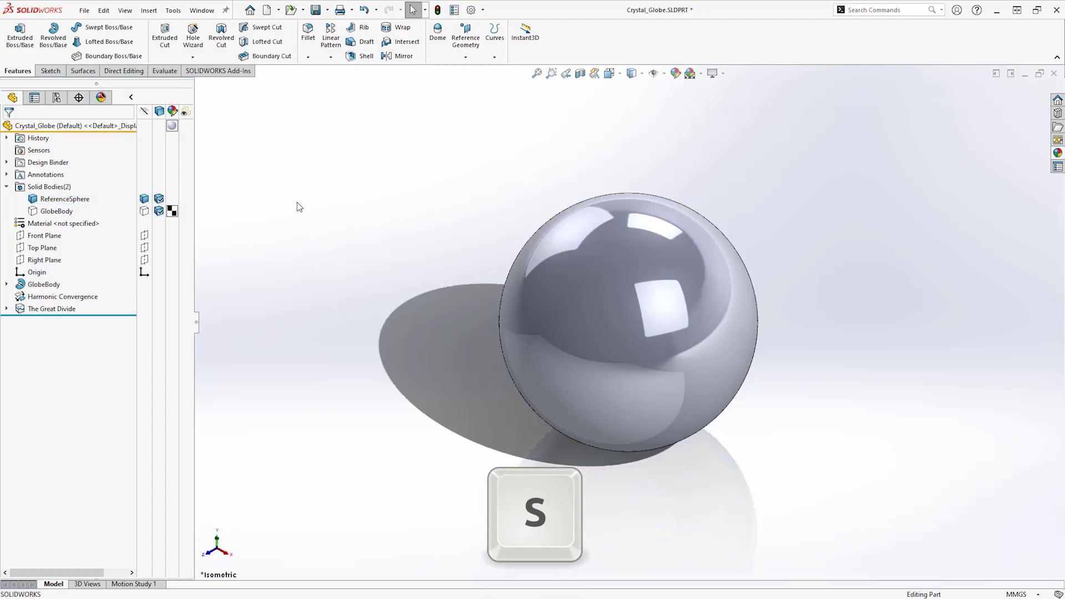
pyautogui.write('intersection curve')
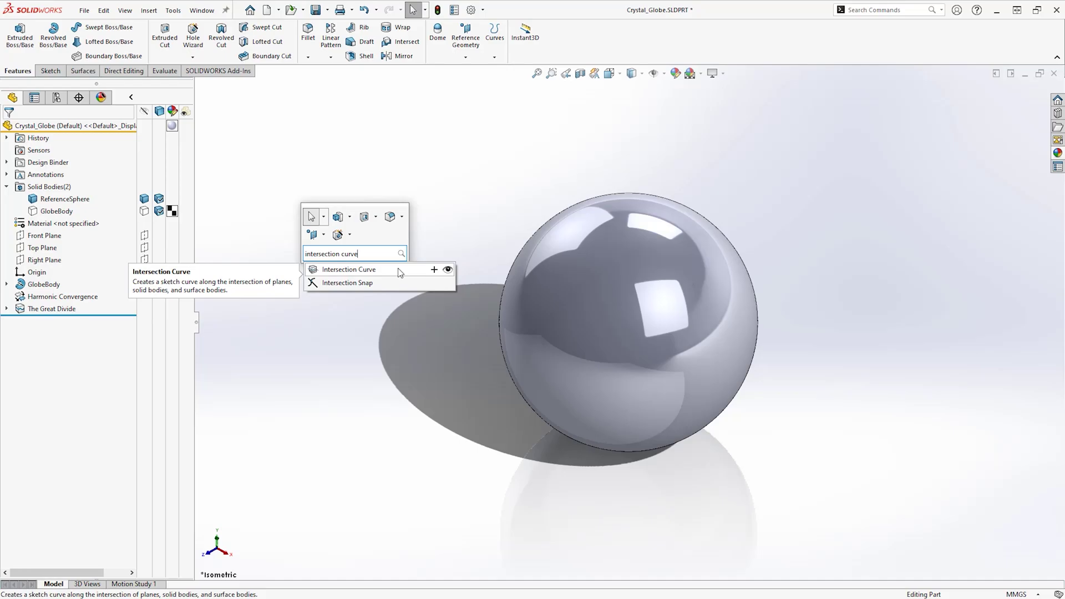
pyautogui.click(349, 269)
pyautogui.click(249, 195)
pyautogui.click(543, 230)
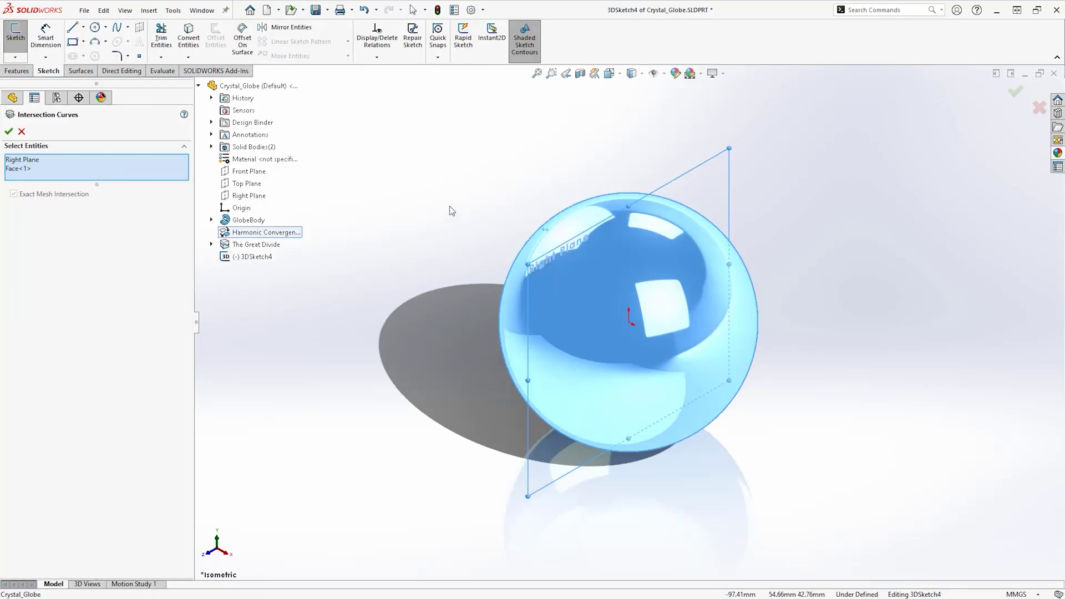
pyautogui.click(8, 132)
pyautogui.click(21, 131)
pyautogui.write('Prime Meridian')
pyautogui.press('Return')
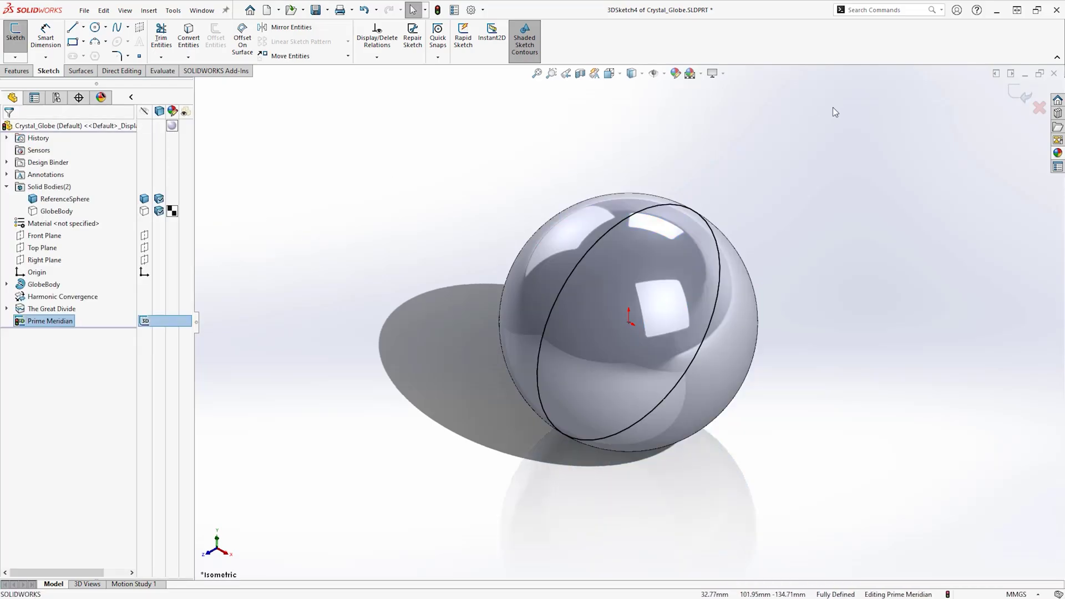
pyautogui.click(1018, 95)
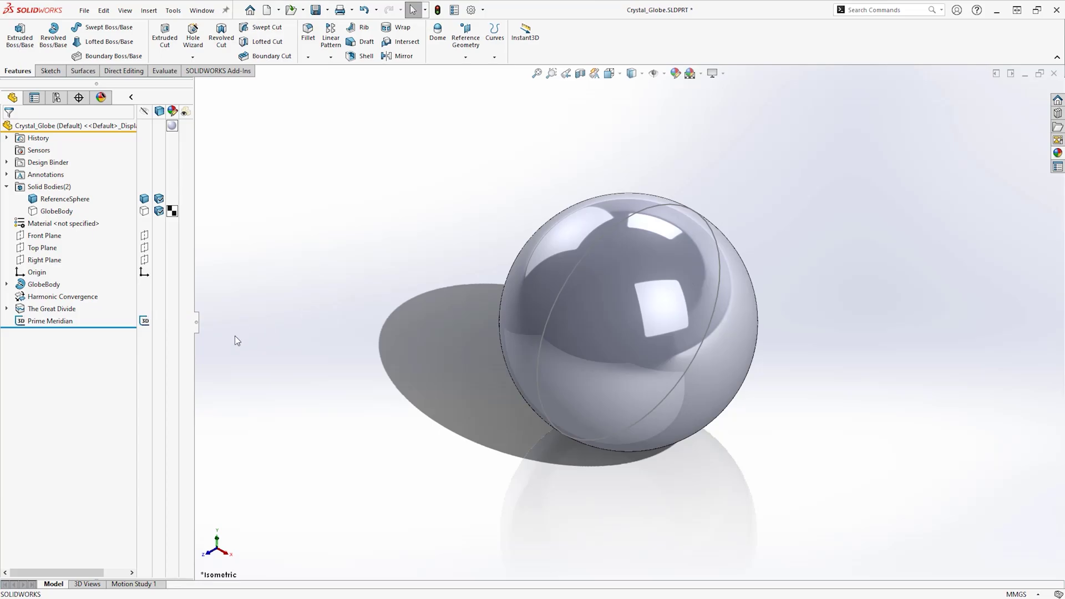
# Show the GlobeBody solid body and hide the ReferenceSphere body
pyautogui.click(144, 211)
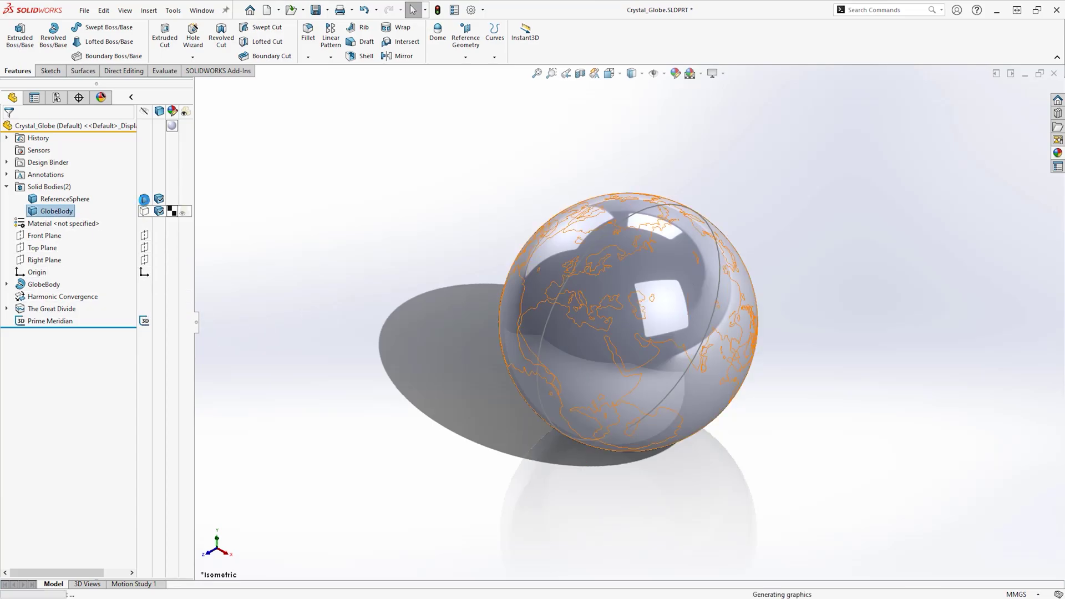
pyautogui.click(144, 199)
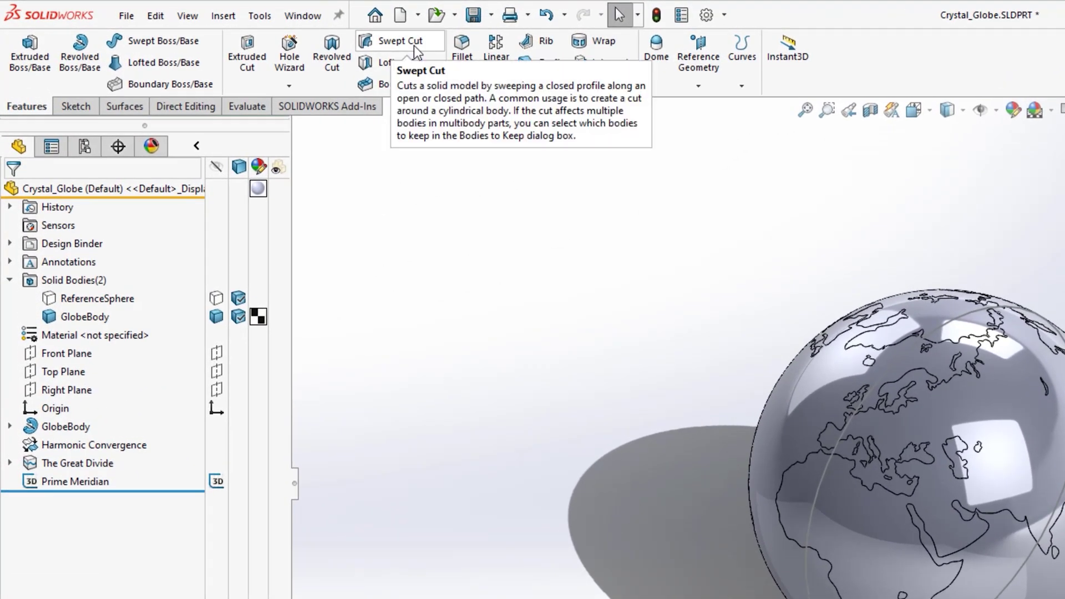
# Cut a groove along the Prime Meridian sketch with a 0.25 mm circular-profile Swept Cut, and name the feature PM_Longitude
pyautogui.click(413, 47)
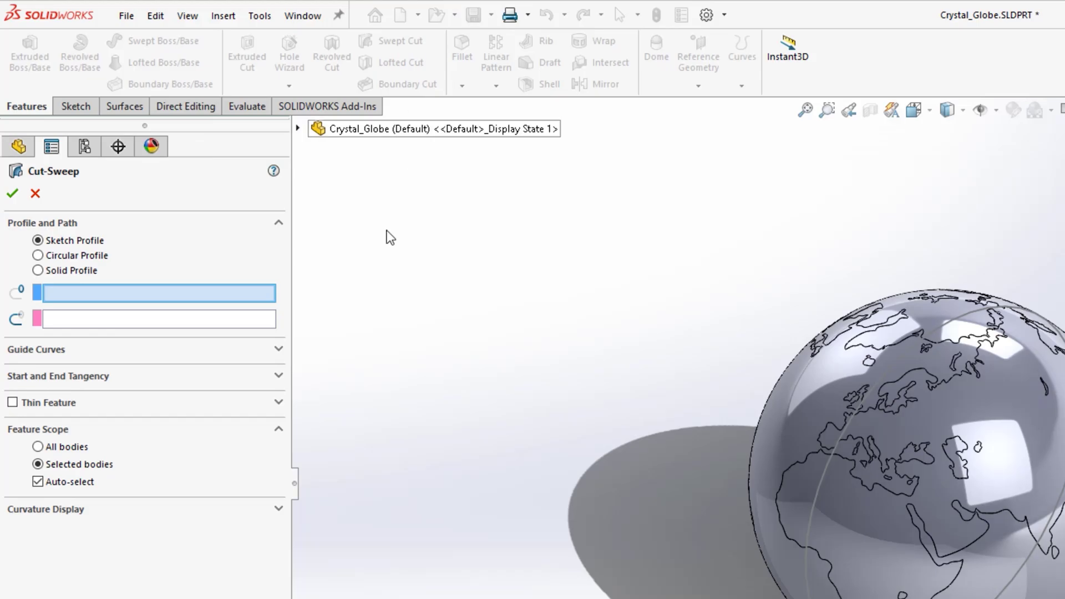
pyautogui.click(82, 256)
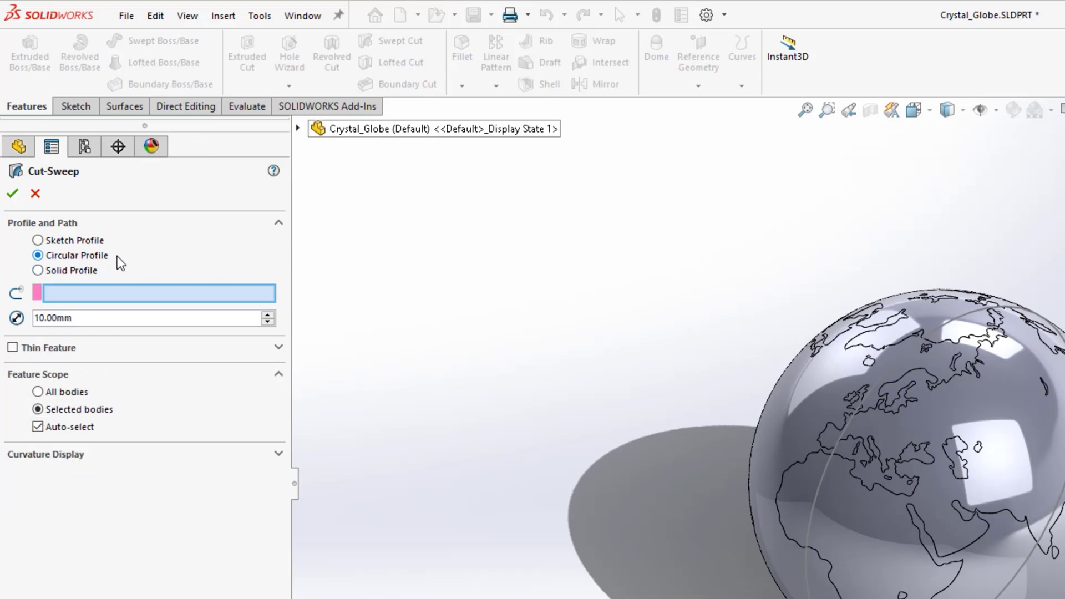
pyautogui.click(831, 455)
pyautogui.write('0.25')
pyautogui.press('Return')
pyautogui.press('Return')
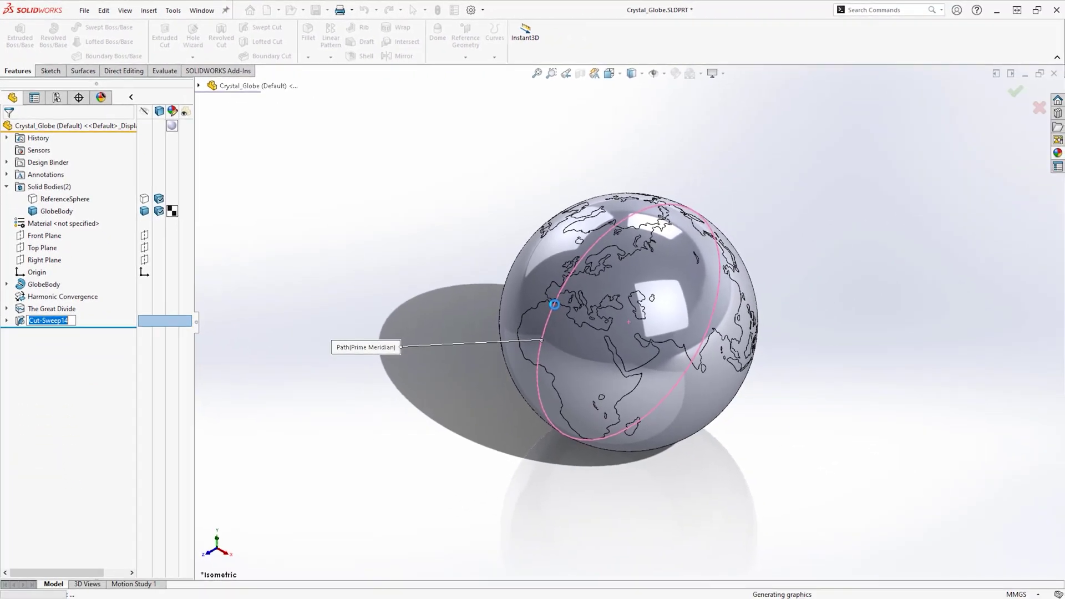
pyautogui.write('PM_Longitude')
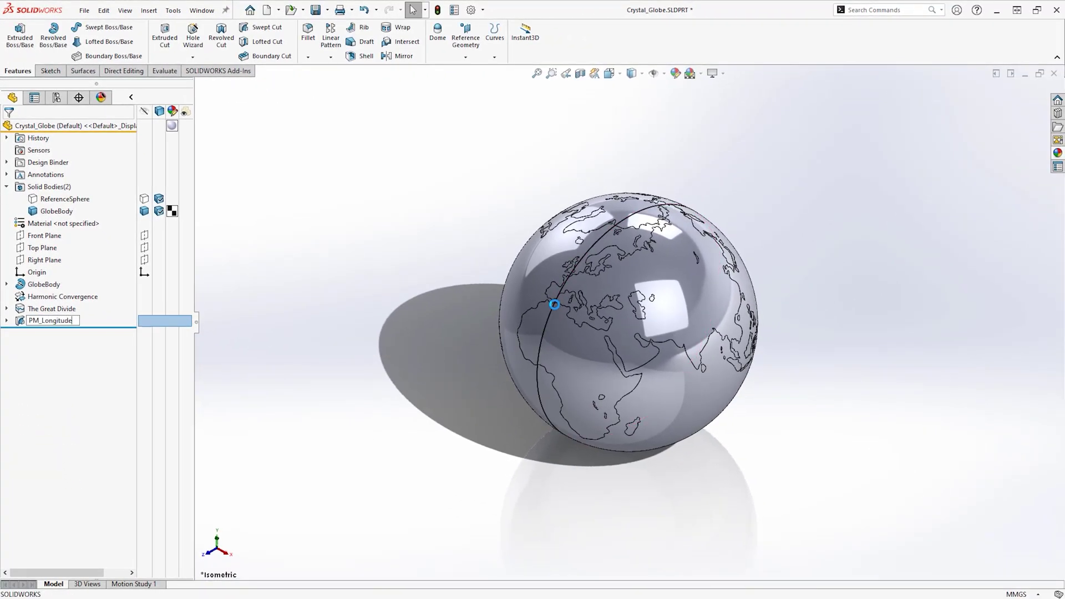
pyautogui.press('Return')
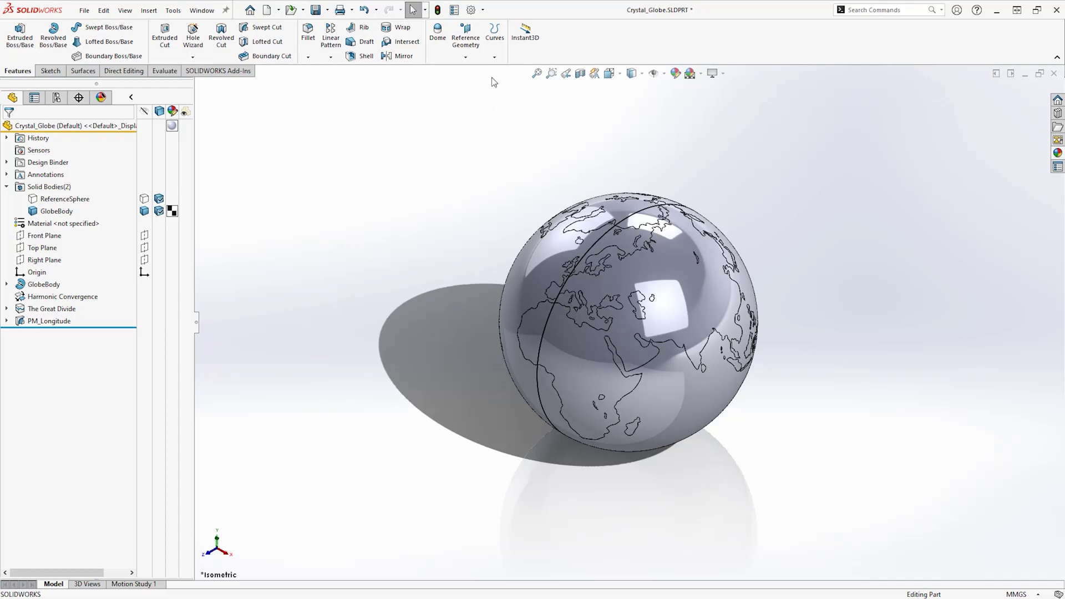
# Create a reference axis through the globe's center at the intersection of the Front Plane and the Right Plane
pyautogui.click(469, 51)
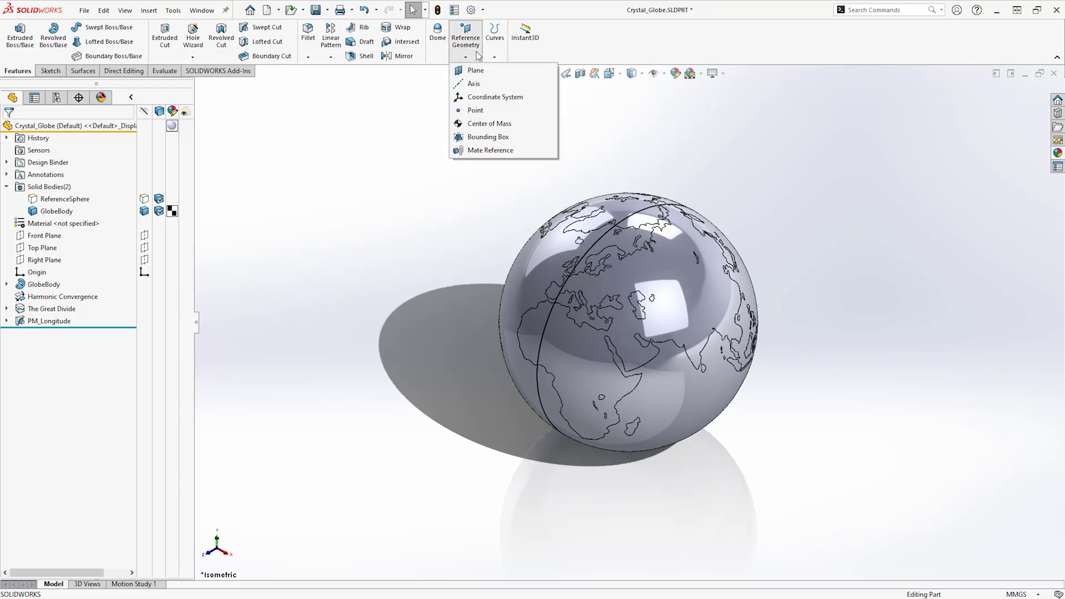
pyautogui.click(507, 86)
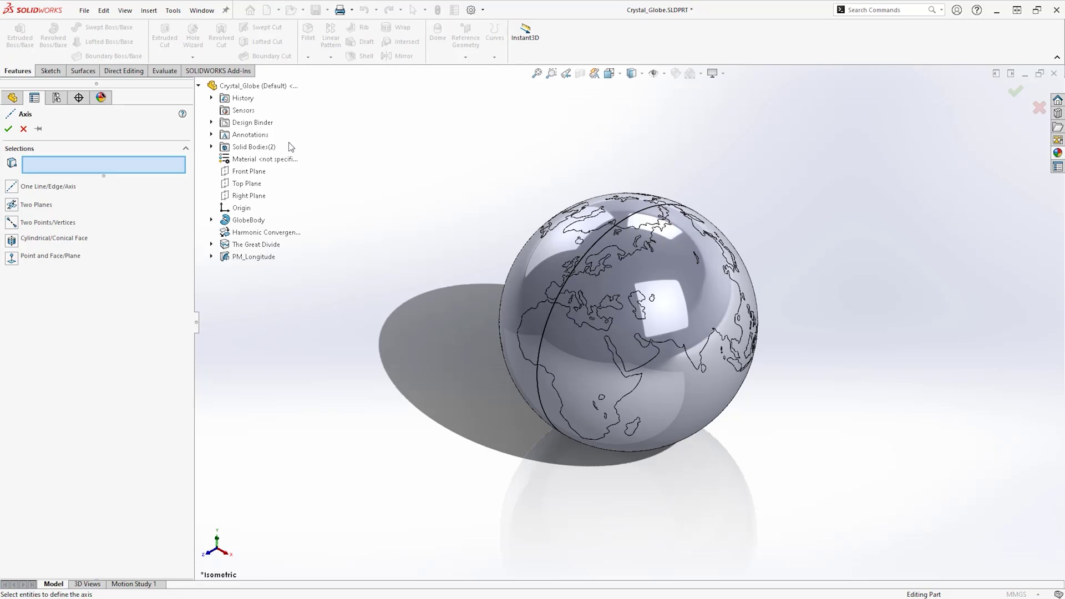
pyautogui.click(248, 172)
pyautogui.click(244, 198)
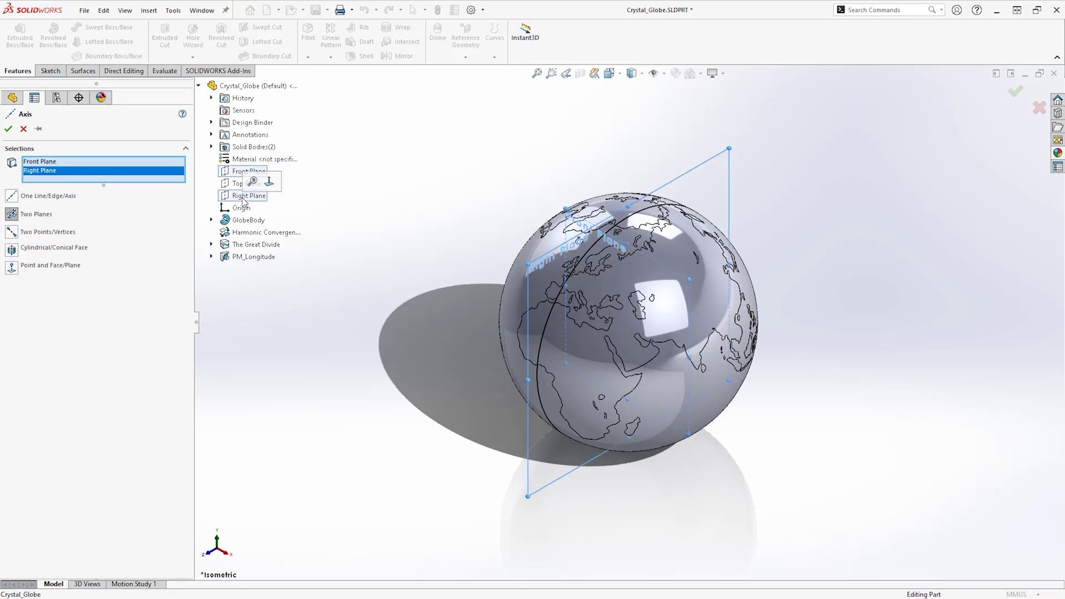
pyautogui.click(8, 129)
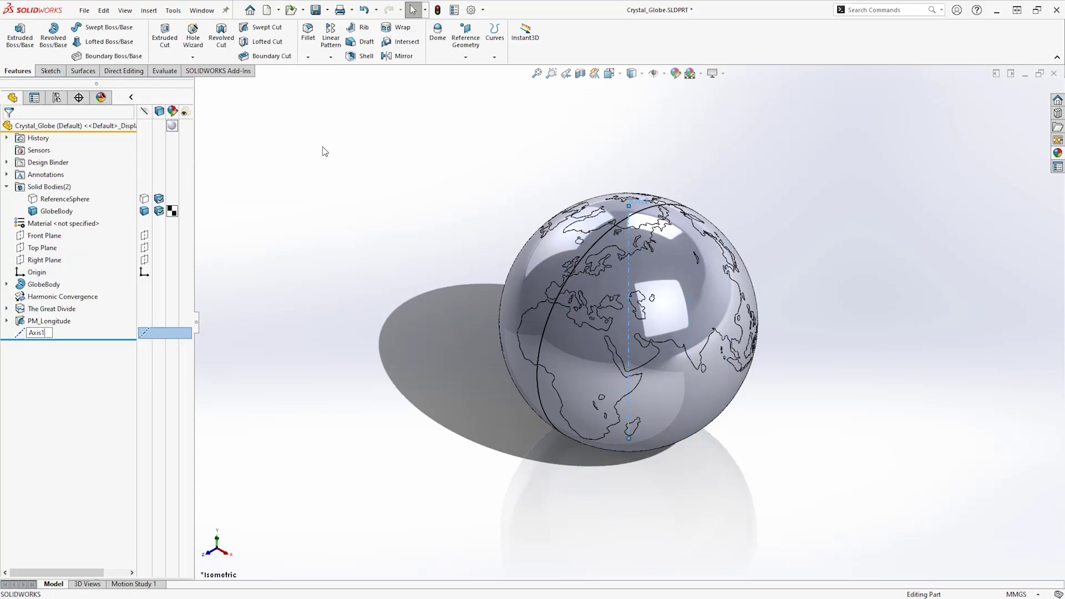
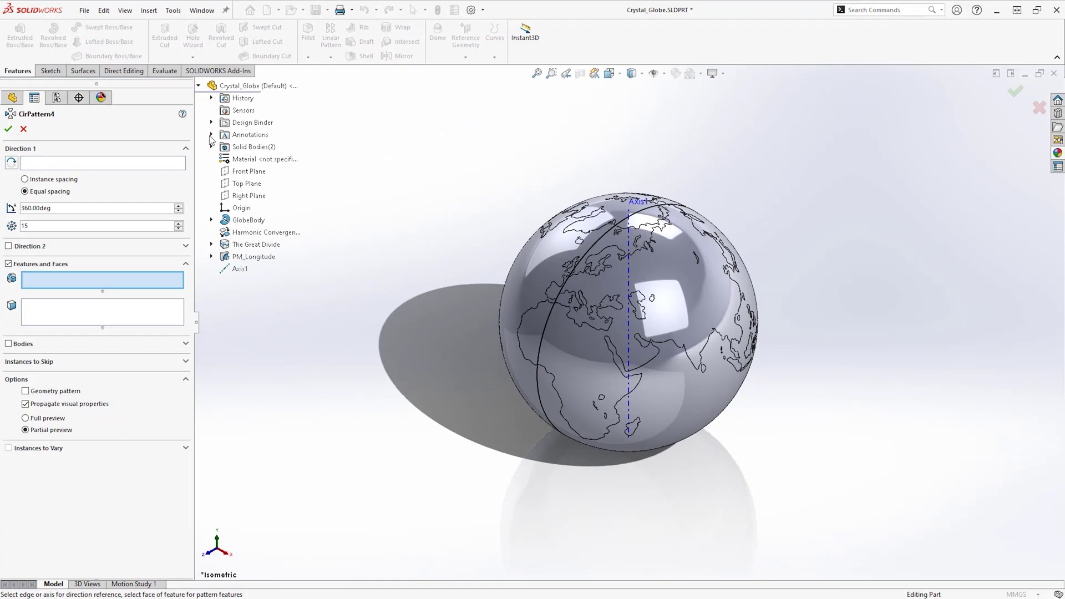
# Circular-pattern PM_Longitude around Axis1 with 7 equally spaced instances over 360°, and name the pattern Lines of Longitude
pyautogui.click(264, 259)
pyautogui.click(162, 165)
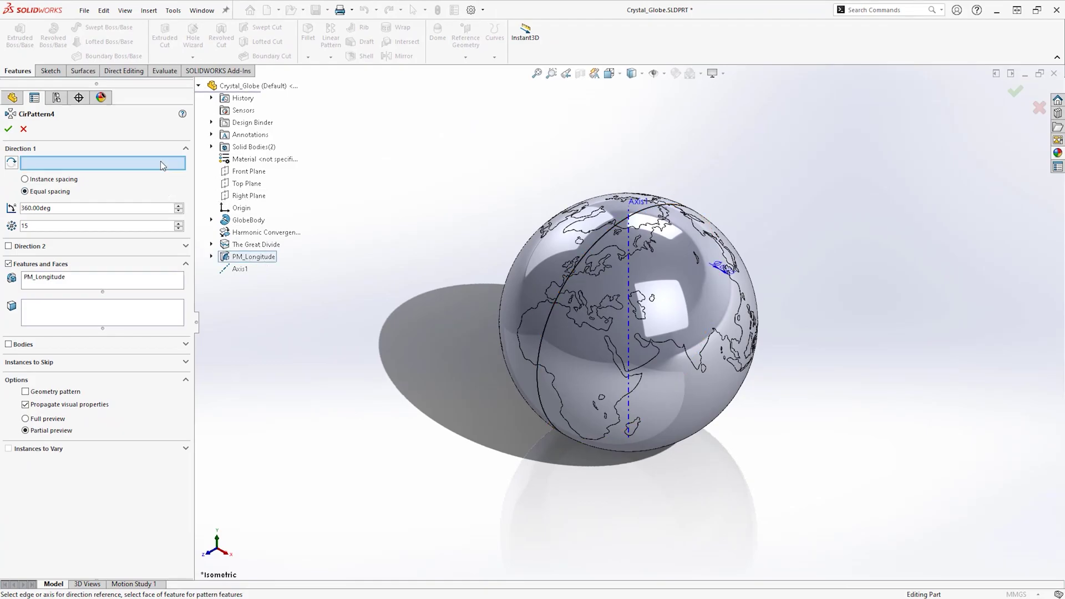
pyautogui.click(241, 270)
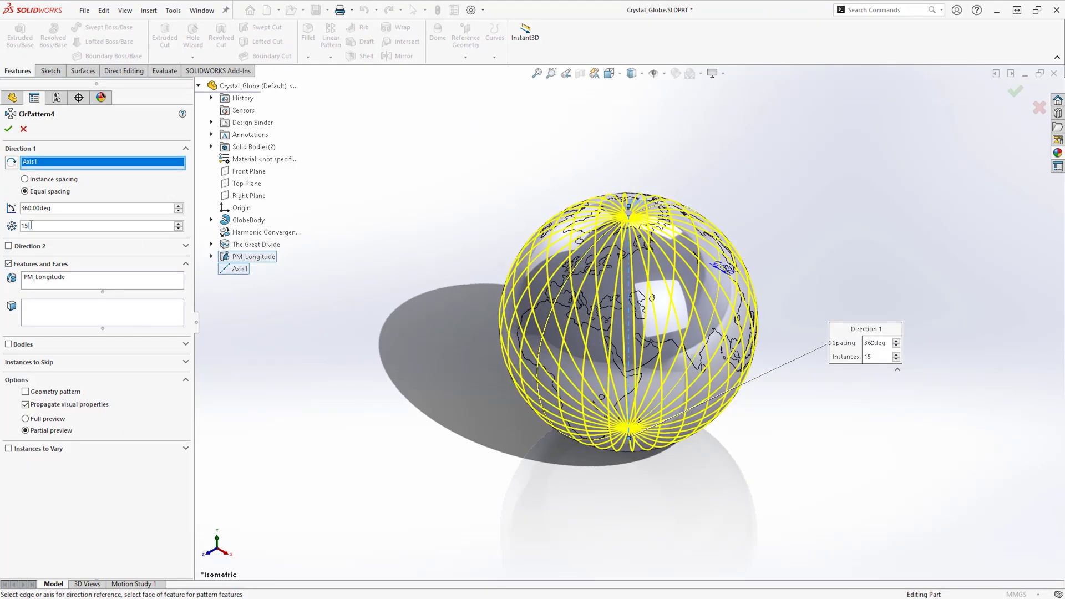
pyautogui.write('7')
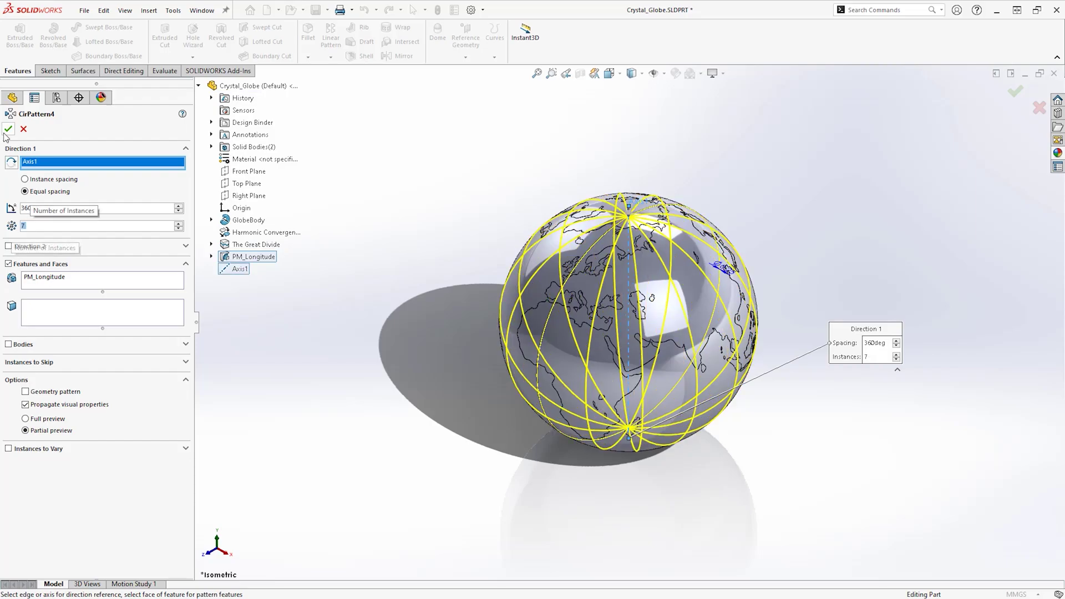
pyautogui.click(8, 130)
pyautogui.write('Lines of')
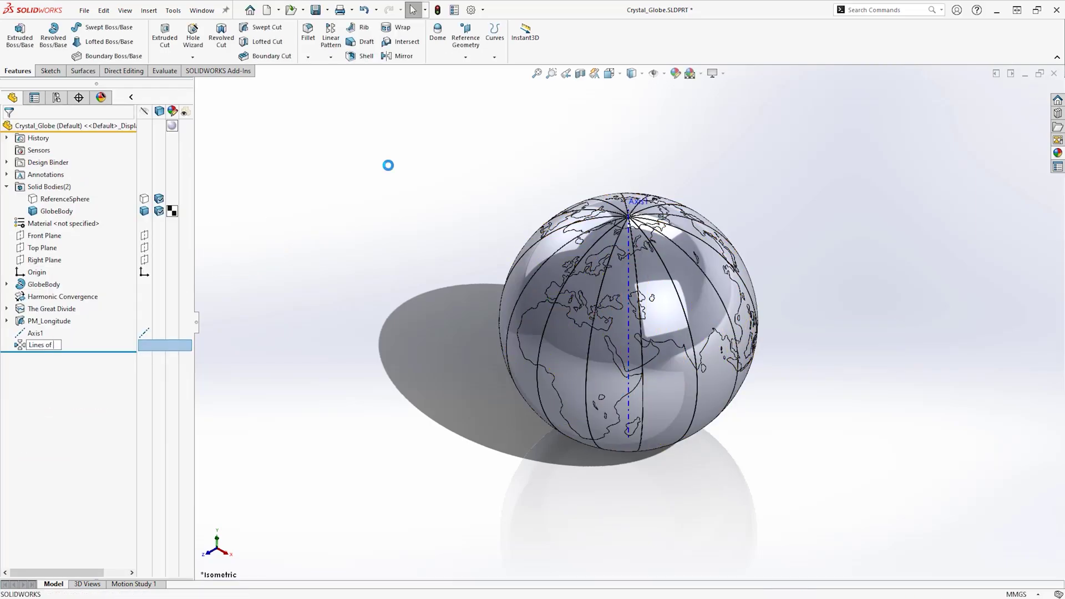
pyautogui.write(' Longitude')
pyautogui.press('Return')
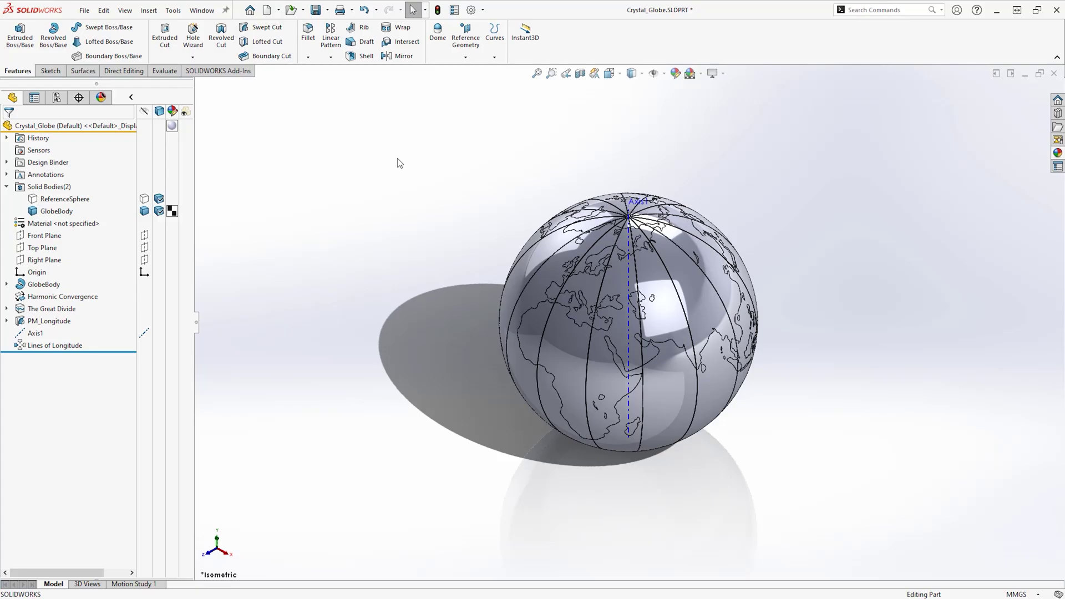
# Hide the GlobeBody body, show the ReferenceSphere body, and open a new sketch on the Front Plane
pyautogui.click(144, 211)
pyautogui.click(144, 199)
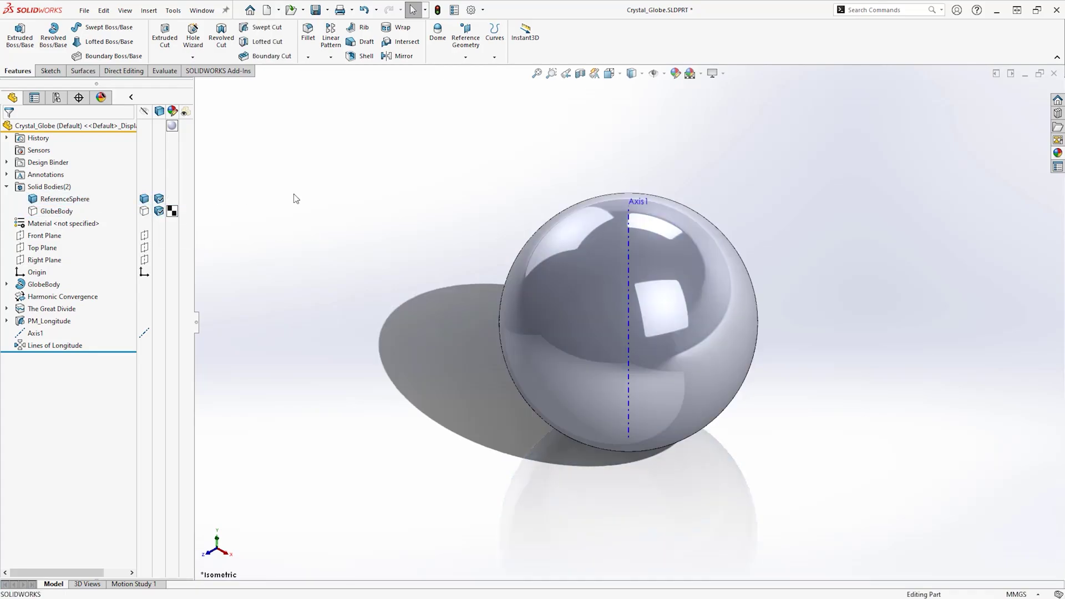
pyautogui.click(44, 236)
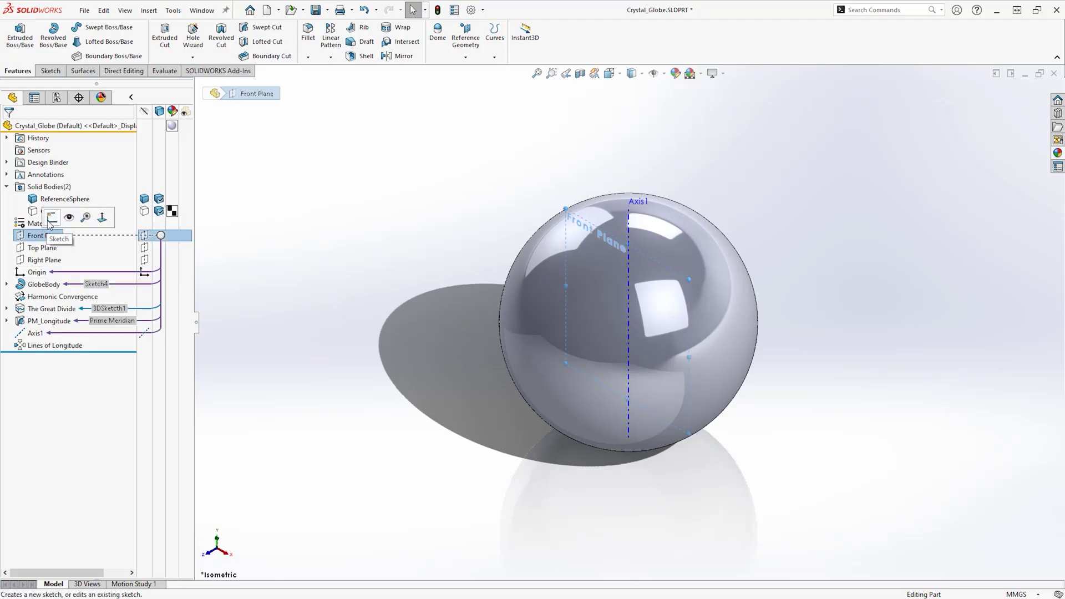
pyautogui.click(51, 217)
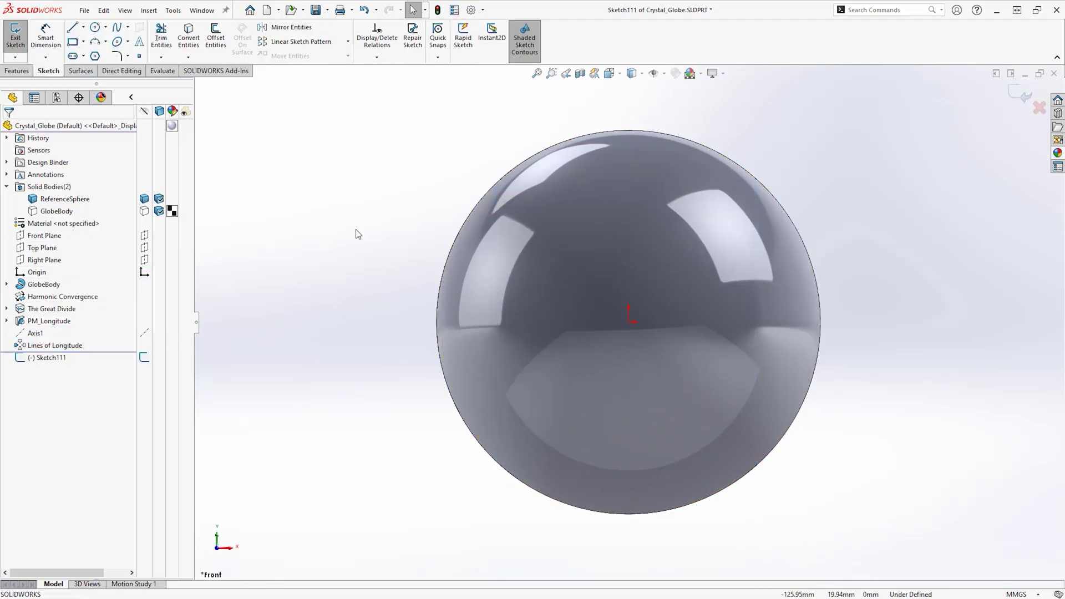
# Sketch a horizontal line across the sphere's full width and five radial lines from the center to its upper-right edge
pyautogui.press('l')
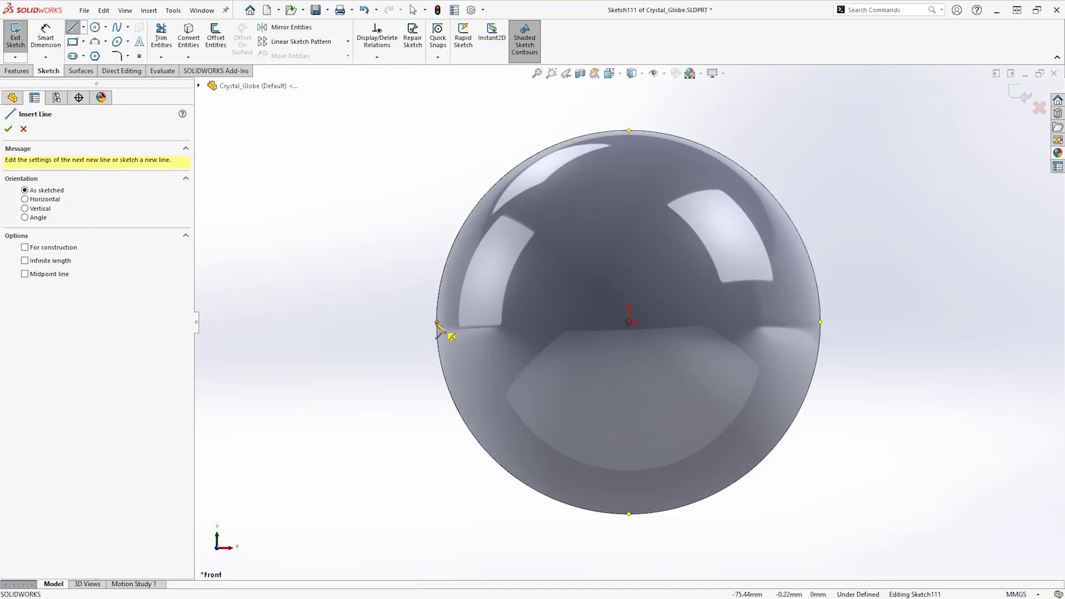
pyautogui.moveTo(437, 322); pyautogui.dragTo(821, 322)
pyautogui.moveTo(628, 322)
pyautogui.mouseDown()
pyautogui.moveTo(818, 272)
pyautogui.moveTo(801, 208)
pyautogui.moveTo(784, 211)
pyautogui.mouseUp()
pyautogui.moveTo(629, 321)
pyautogui.mouseDown()
pyautogui.moveTo(751, 178)
pyautogui.moveTo(705, 147)
pyautogui.mouseUp()
pyautogui.click(629, 322)
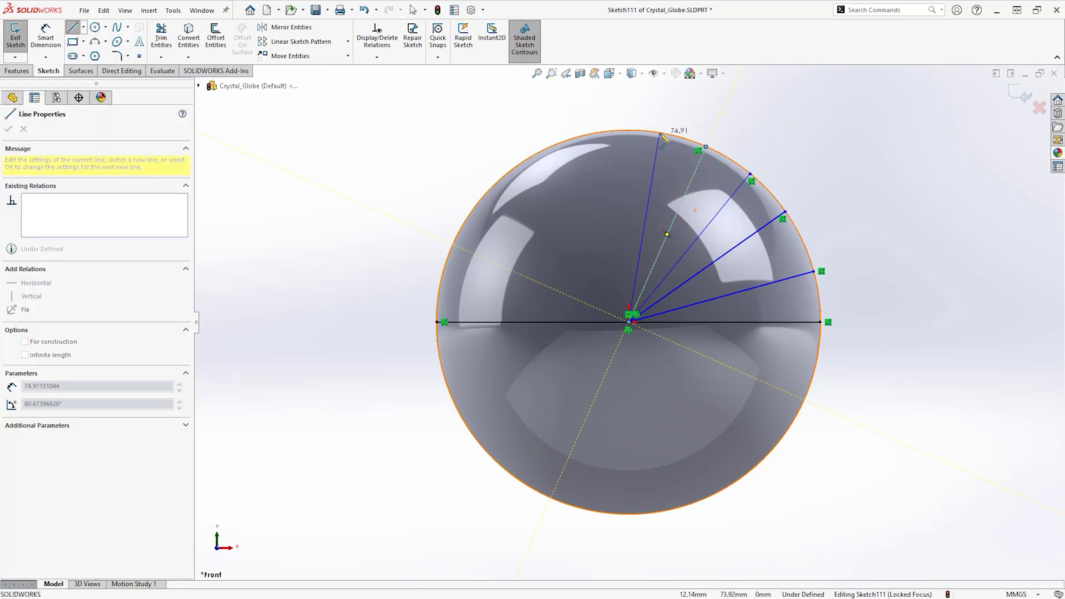
pyautogui.click(659, 133)
# Dimension the angles between successive lines at 15° each, from the horizontal line up through all five radial lines
pyautogui.moveTo(886, 466); pyautogui.dragTo(886, 416, button='right')
pyautogui.click(789, 279)
pyautogui.click(796, 322)
pyautogui.click(852, 290)
pyautogui.write('15')
pyautogui.press('Return')
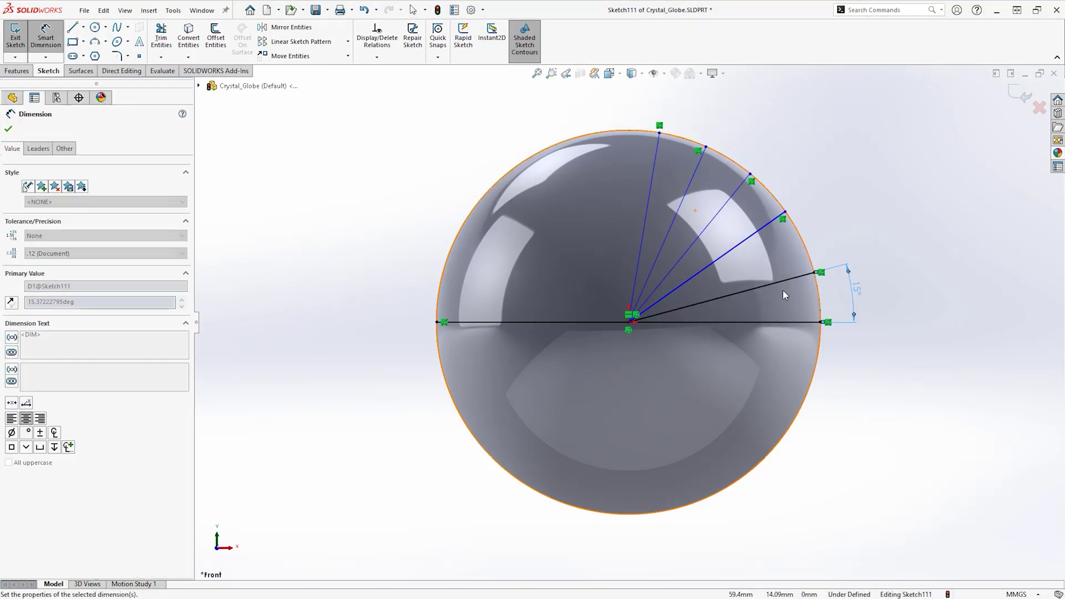
pyautogui.click(753, 234)
pyautogui.click(765, 286)
pyautogui.click(841, 231)
pyautogui.write('15')
pyautogui.press('Return')
pyautogui.click(733, 194)
pyautogui.click(771, 240)
pyautogui.click(808, 195)
pyautogui.write('15')
pyautogui.press('Return')
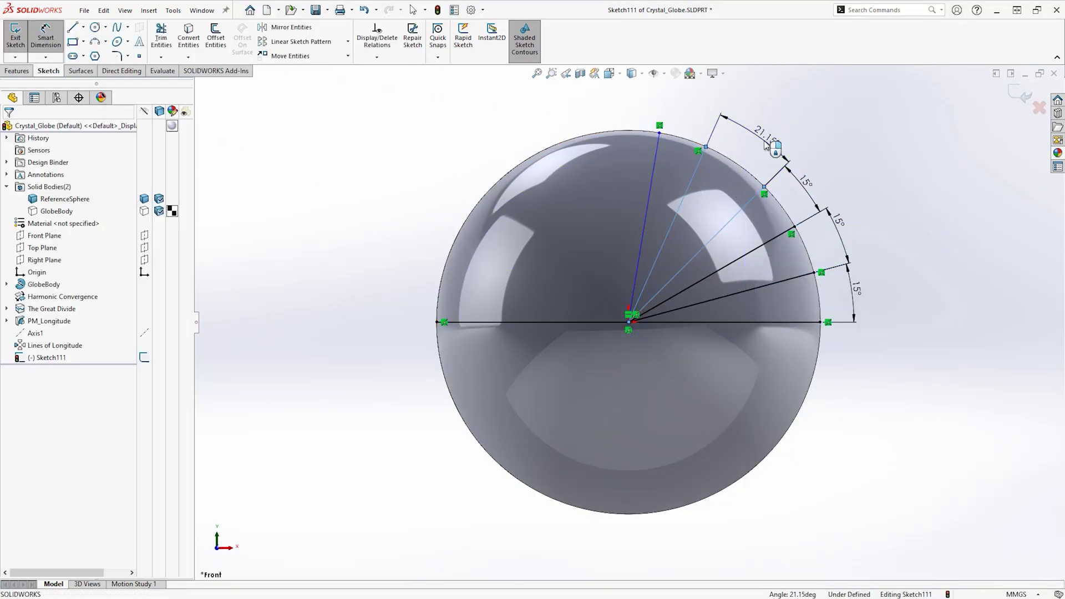
pyautogui.click(714, 122)
pyautogui.write('15')
pyautogui.press('Return')
pyautogui.press('Escape')
# Convert the five radial lines to construction geometry
pyautogui.click(663, 193)
pyautogui.keyDown('ctrl'); pyautogui.click(692, 215); pyautogui.keyUp('ctrl')
pyautogui.keyDown('ctrl'); pyautogui.click(720, 231); pyautogui.keyUp('ctrl')
pyautogui.keyDown('ctrl'); pyautogui.click(737, 259); pyautogui.keyUp('ctrl')
pyautogui.keyDown('ctrl'); pyautogui.click(755, 287); pyautogui.keyUp('ctrl')
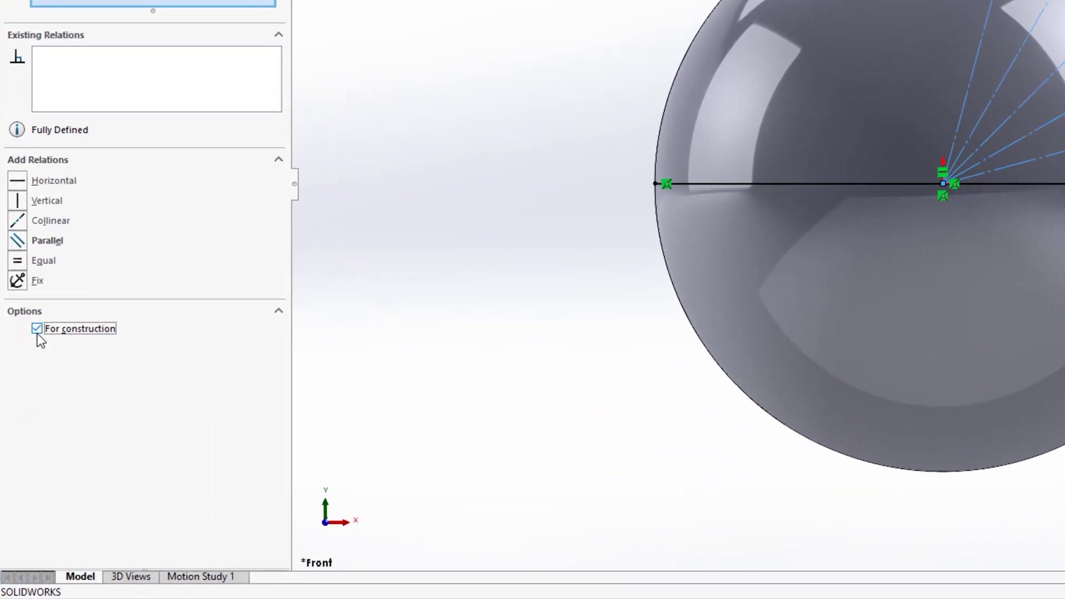
pyautogui.click(28, 395)
pyautogui.click(12, 129)
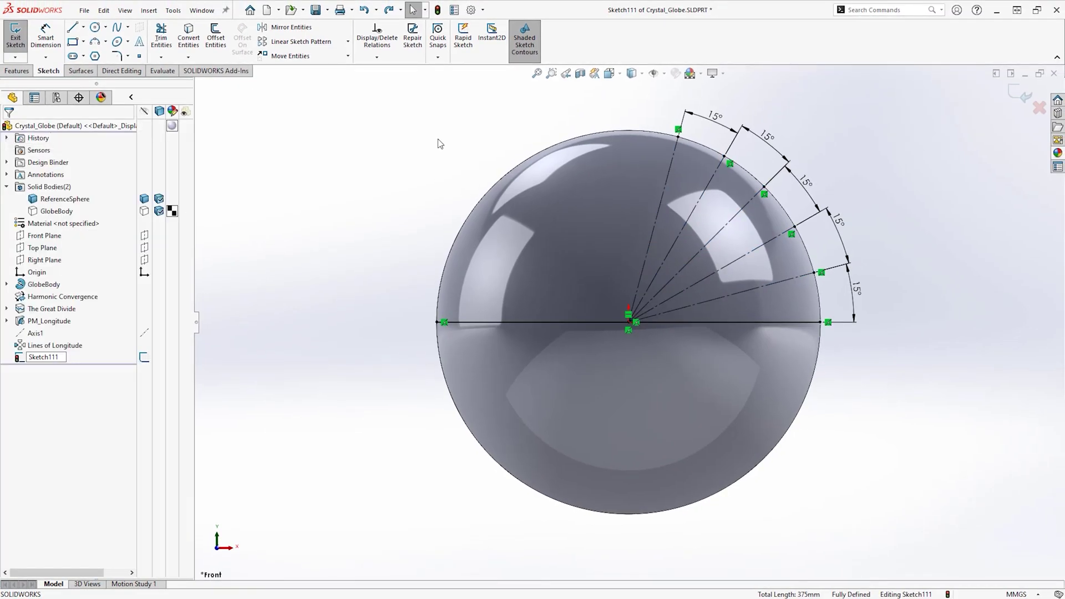
# Sketch five lines from the radial lines' outer endpoints across to the opposite edge of the sphere
pyautogui.press('l')
pyautogui.moveTo(678, 136); pyautogui.dragTo(567, 140)
pyautogui.moveTo(724, 156); pyautogui.dragTo(499, 179)
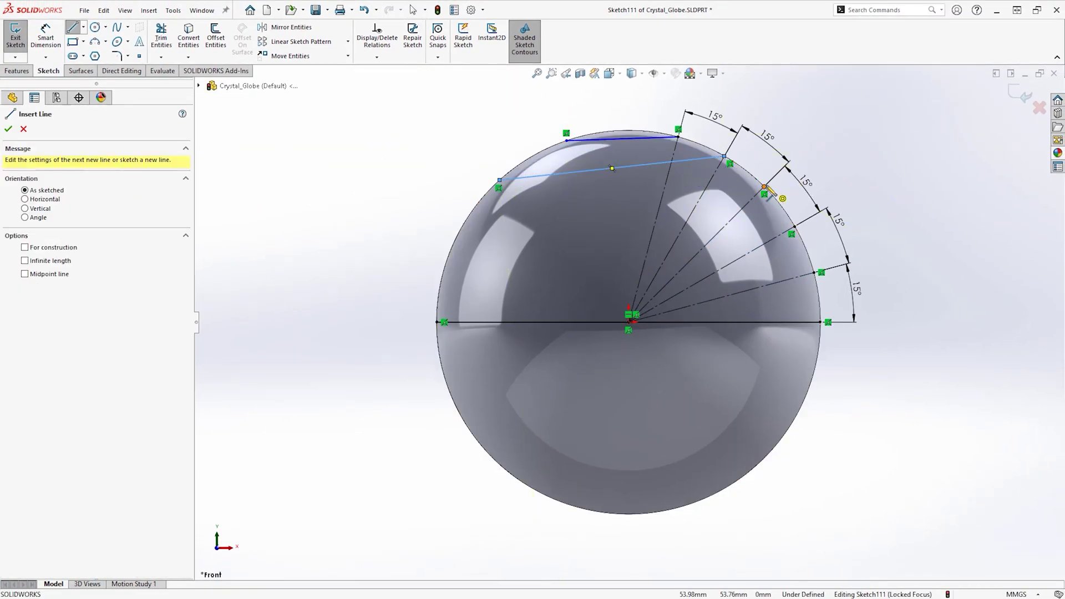
pyautogui.moveTo(764, 187); pyautogui.dragTo(479, 202)
pyautogui.moveTo(794, 226); pyautogui.dragTo(462, 227)
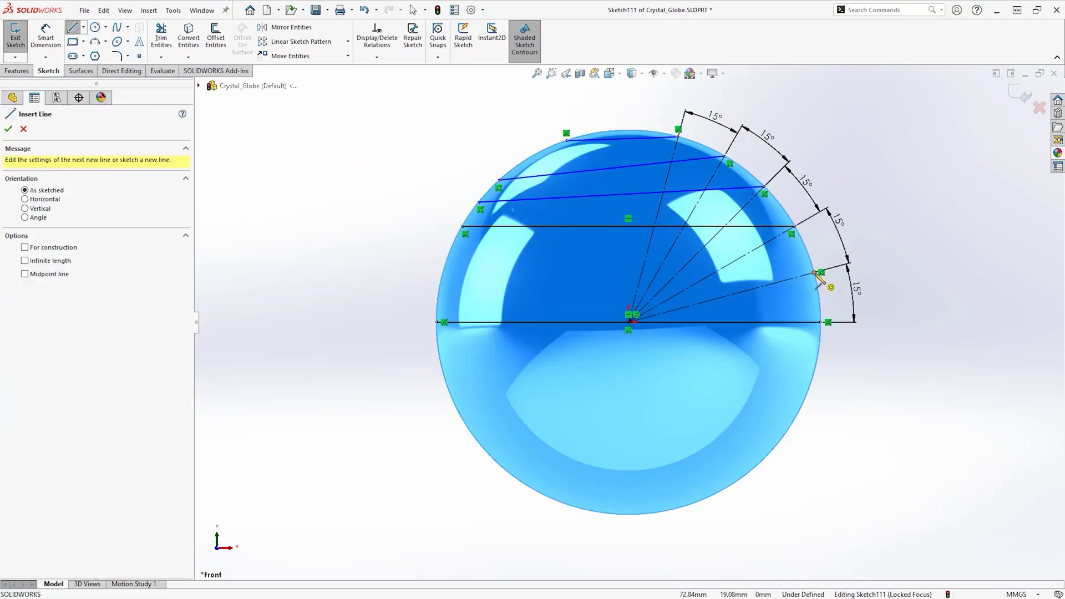
pyautogui.moveTo(814, 272); pyautogui.dragTo(443, 278)
pyautogui.press('Escape')
# Apply a Horizontal relation to the five cross lines above the sphere's center
pyautogui.keyDown('ctrl'); pyautogui.click(537, 225); pyautogui.keyUp('ctrl')
pyautogui.keyDown('ctrl'); pyautogui.click(544, 198); pyautogui.keyUp('ctrl')
pyautogui.keyDown('ctrl'); pyautogui.click(549, 175); pyautogui.keyUp('ctrl')
pyautogui.keyDown('ctrl'); pyautogui.click(577, 140); pyautogui.keyUp('ctrl')
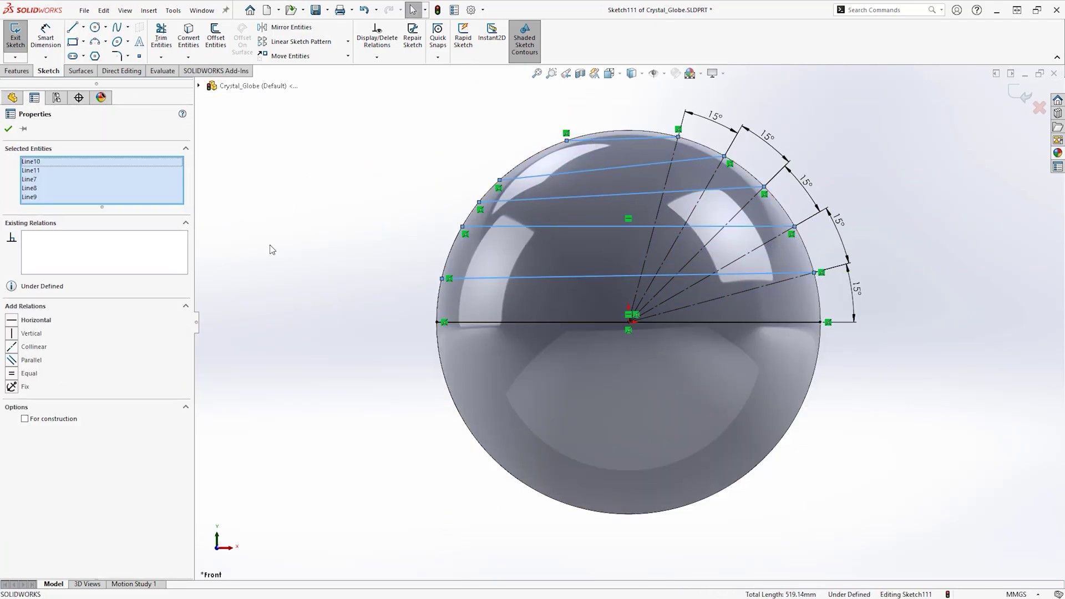
pyautogui.click(12, 320)
pyautogui.click(8, 129)
# Finish the sketch in isometric view and name it Latitude Sketch
pyautogui.hotkey('ctrl', '7')
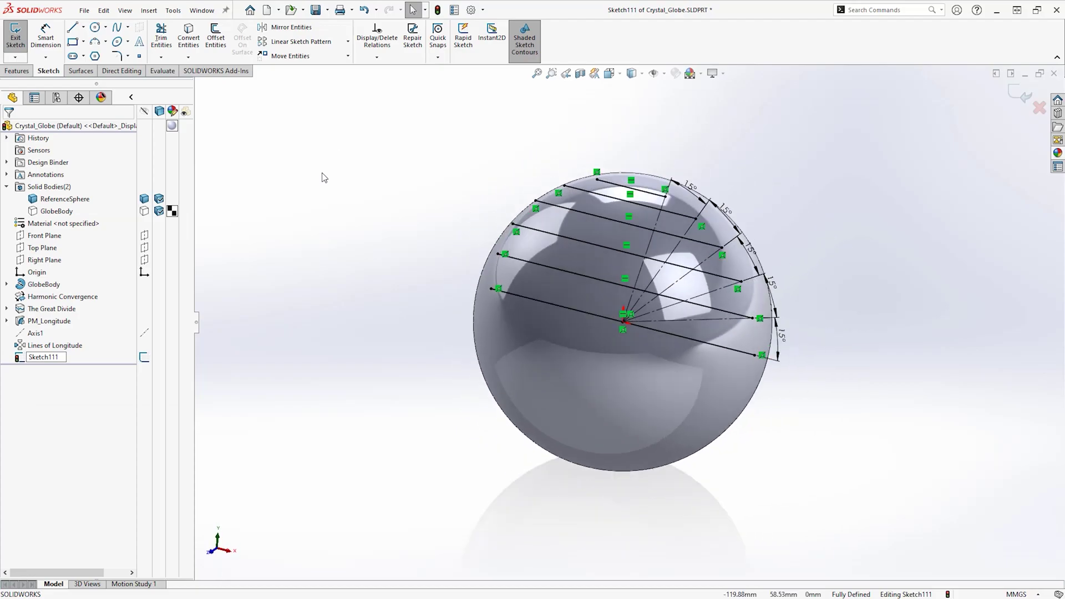
pyautogui.click(15, 39)
pyautogui.click(42, 358)
pyautogui.write('Latitude')
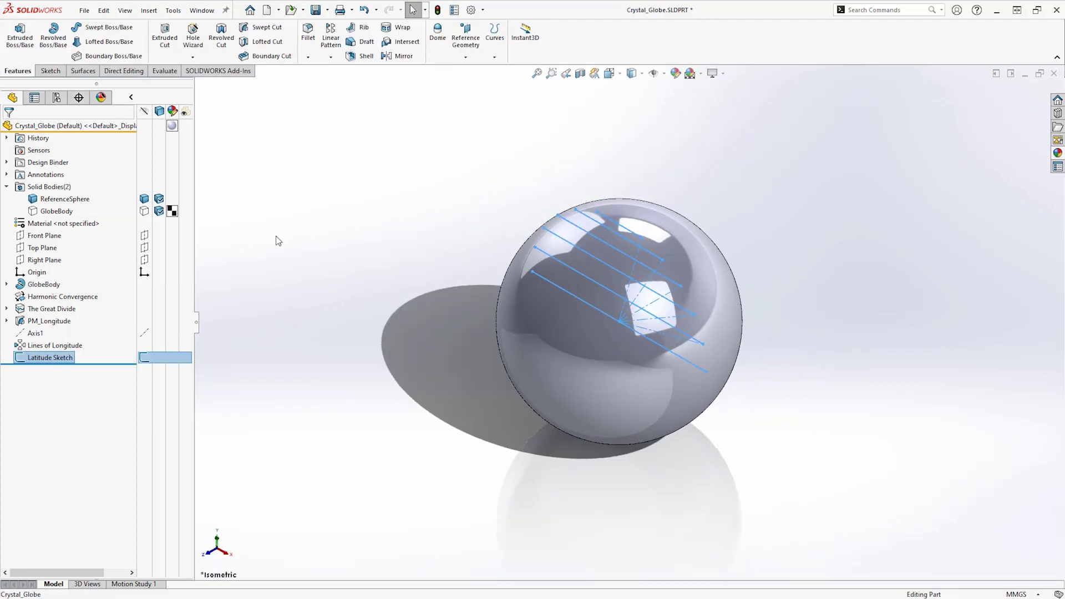
pyautogui.press('Return')
# Project Latitude Sketch bi-directionally onto the ReferenceSphere face as a projected curve, and name it Latitude Curves
pyautogui.click(494, 57)
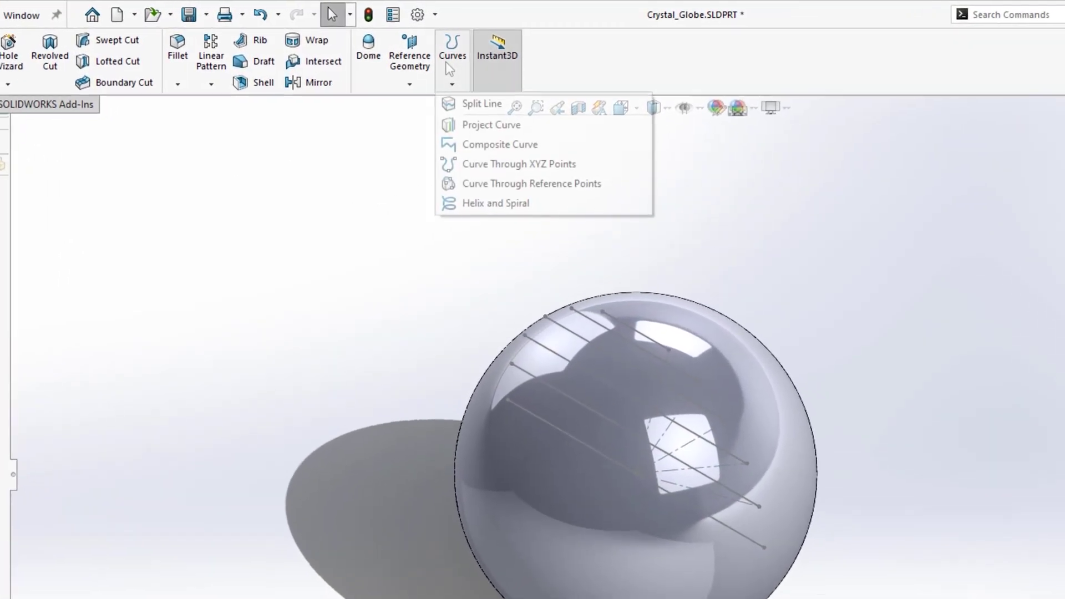
pyautogui.click(557, 131)
pyautogui.click(508, 480)
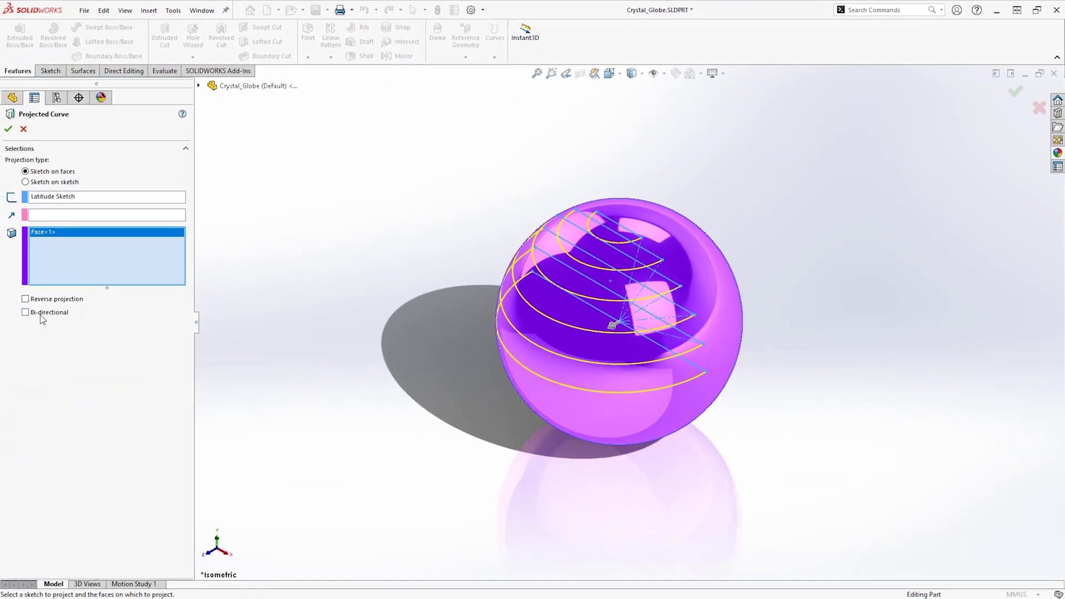
pyautogui.click(26, 312)
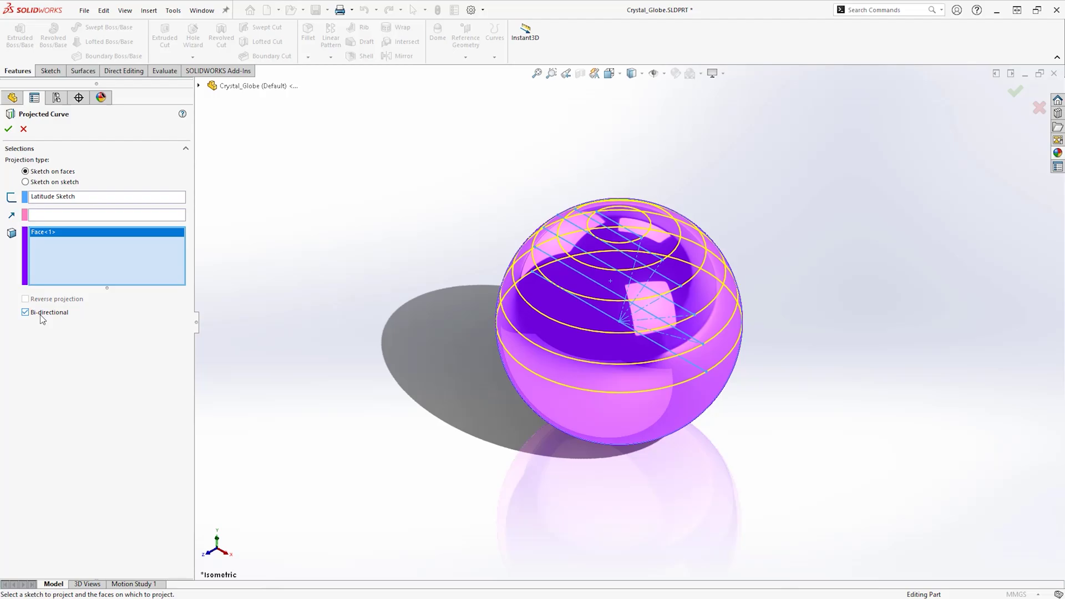
pyautogui.click(8, 131)
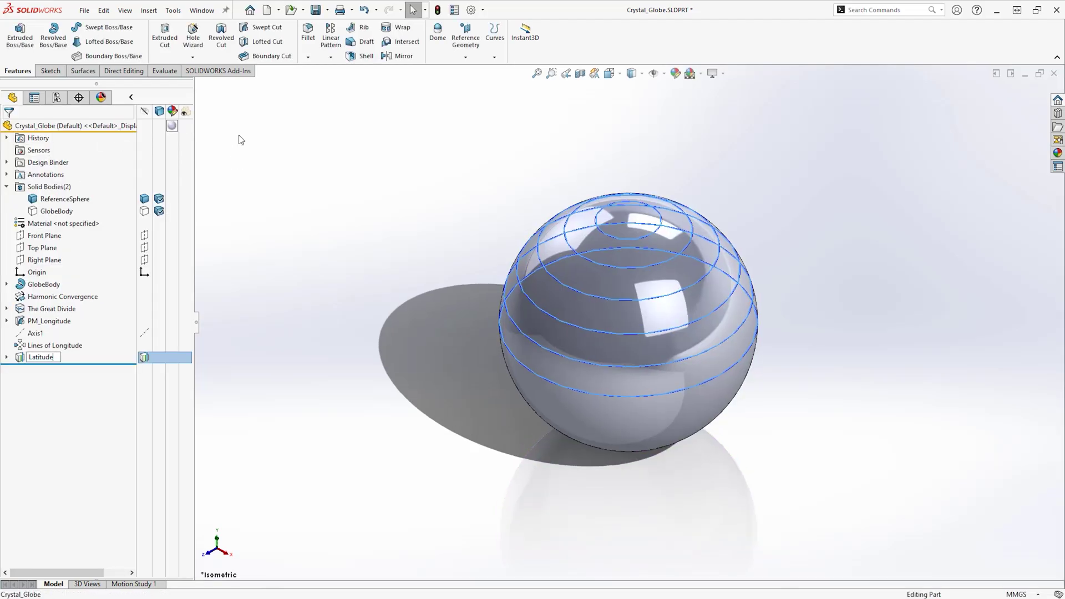
pyautogui.click(241, 140)
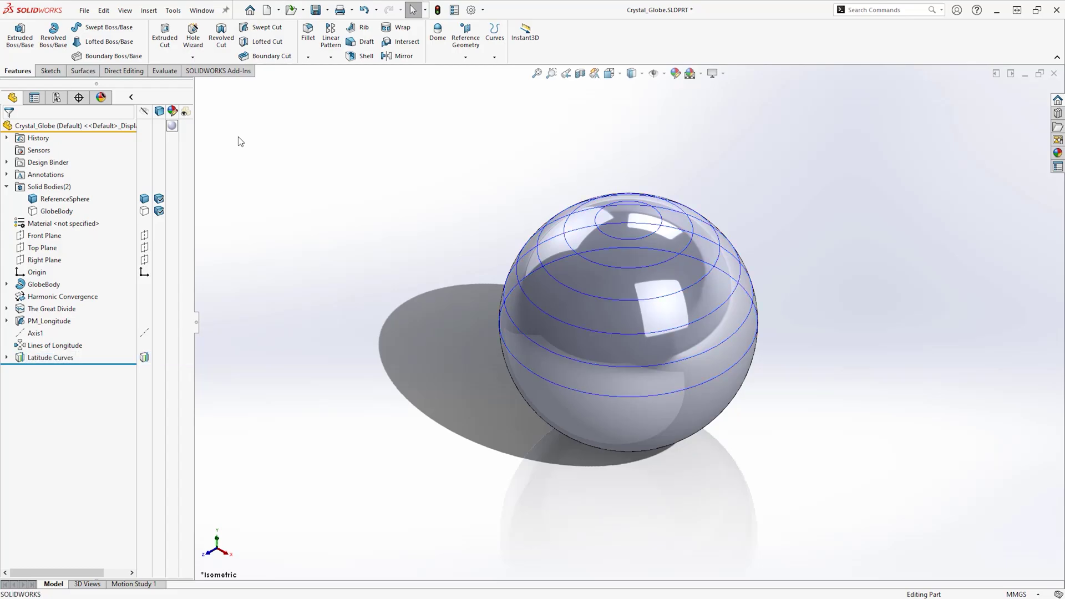
# Hide the ReferenceSphere body and show the GlobeBody body
pyautogui.click(144, 199)
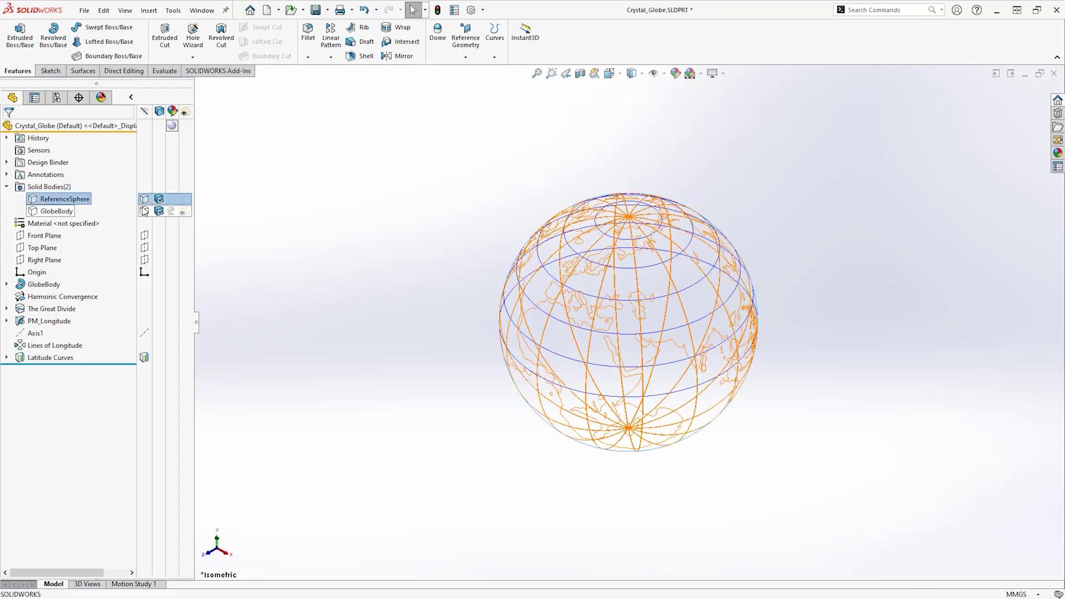
pyautogui.click(144, 211)
pyautogui.click(284, 209)
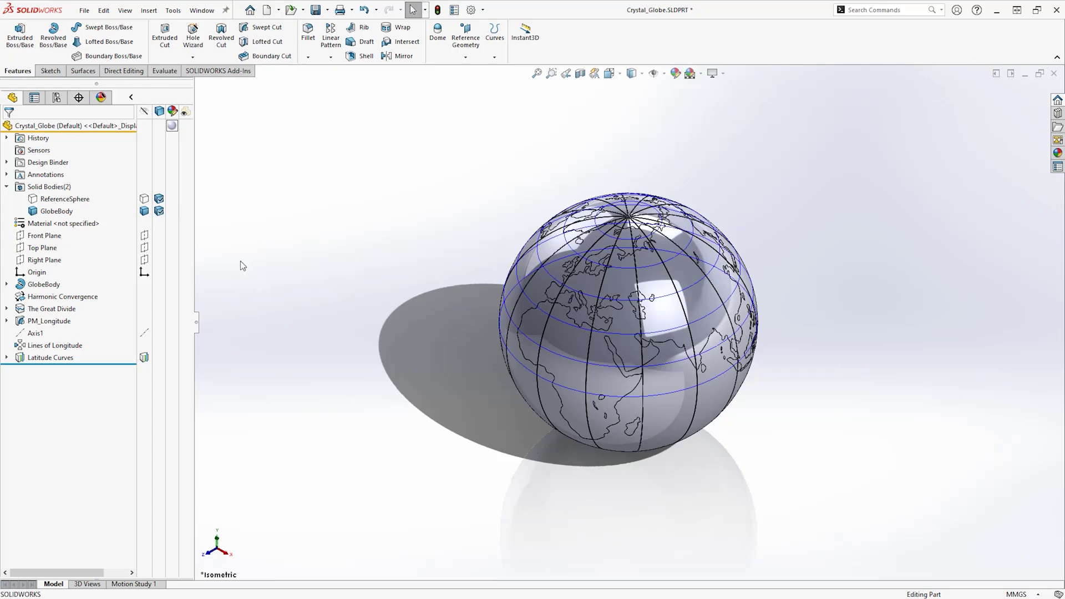
# Create a 3D sketch, convert the projected latitude curves into sketch entities, and exit the sketch
pyautogui.click(51, 71)
pyautogui.click(15, 57)
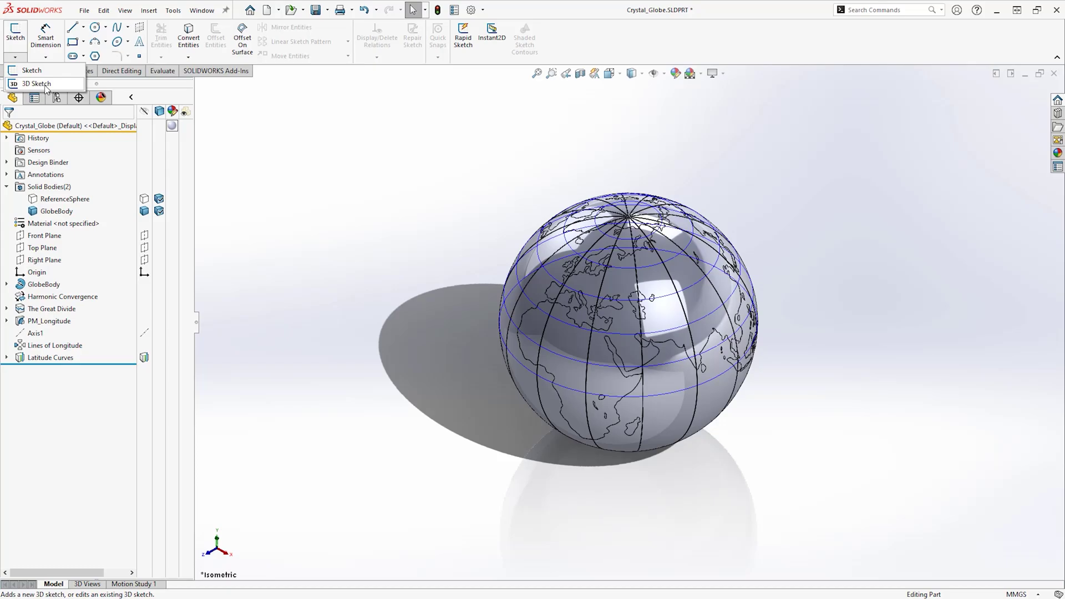
pyautogui.click(50, 85)
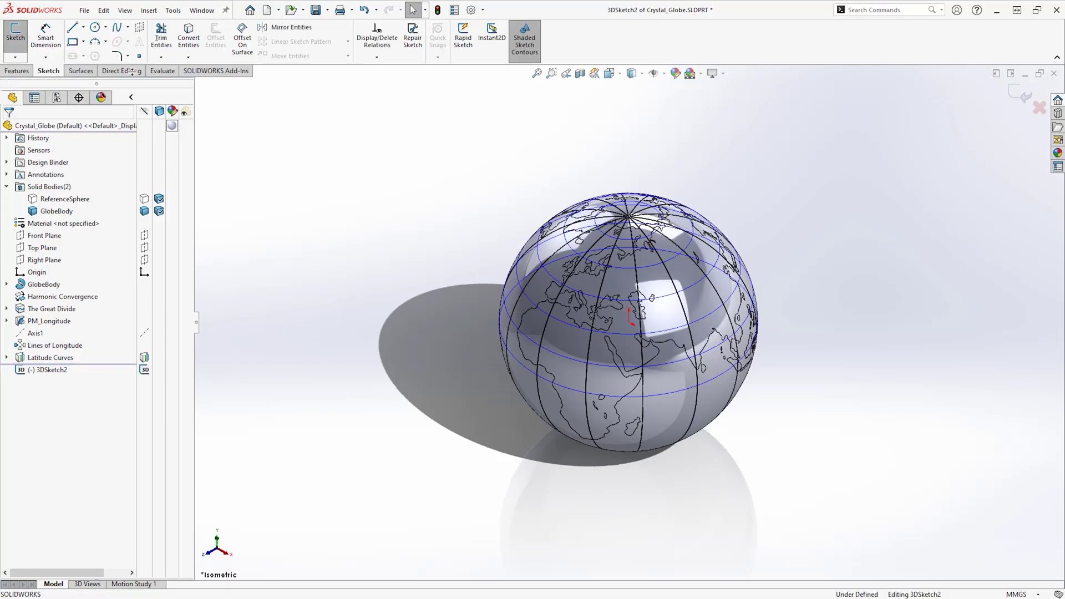
pyautogui.click(186, 34)
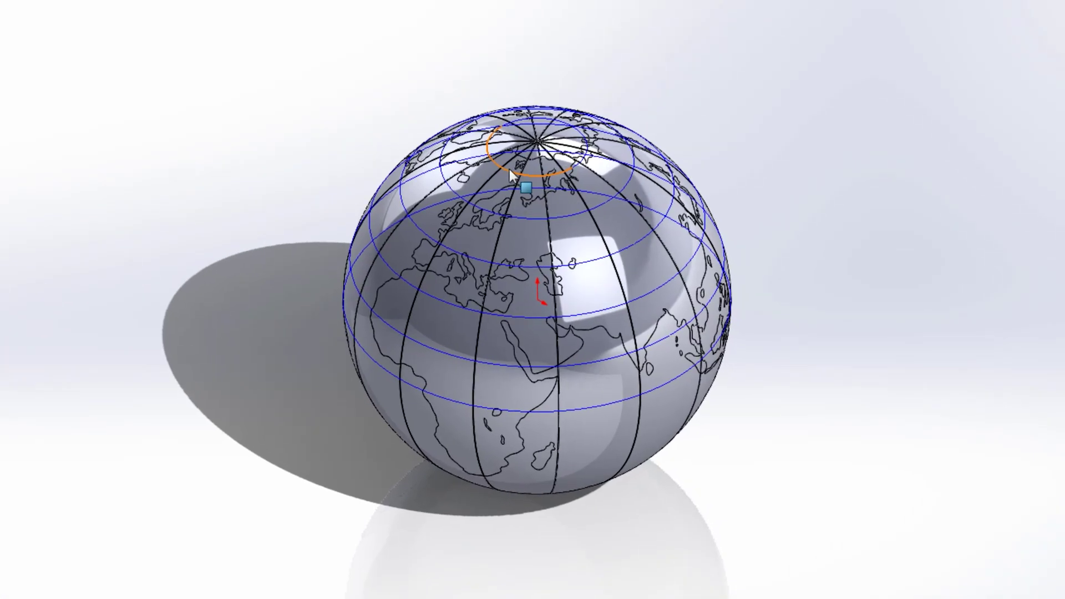
pyautogui.click(559, 203)
pyautogui.rightClick(556, 205)
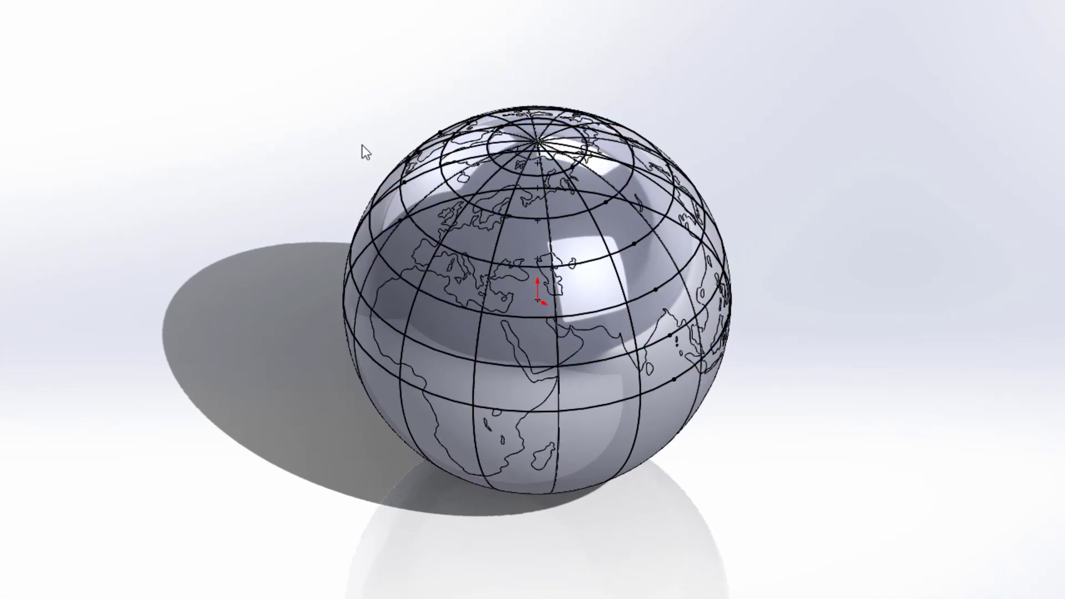
pyautogui.doubleClick(325, 132)
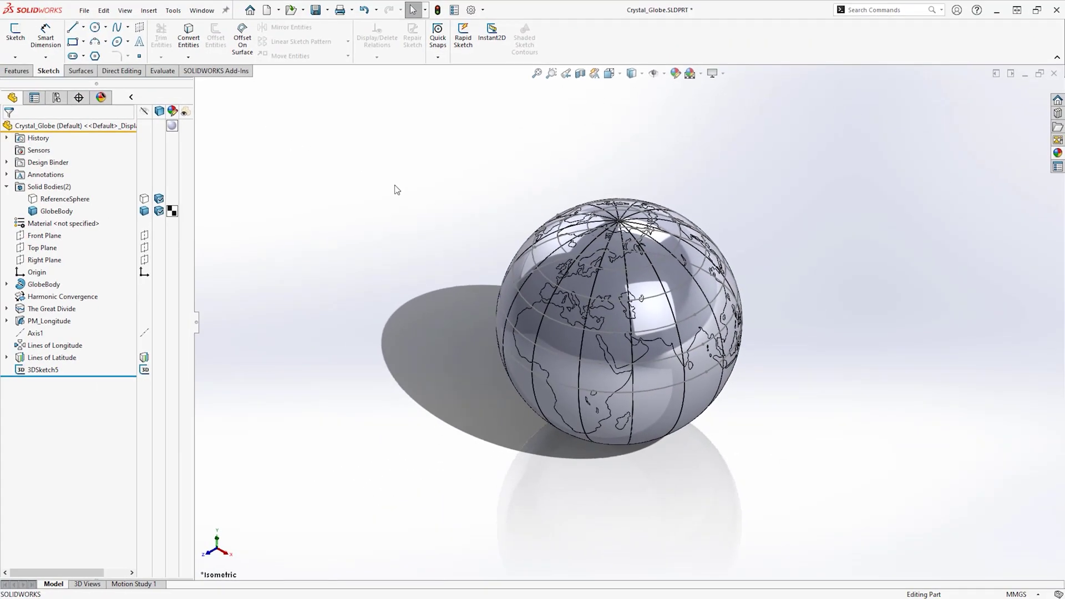
# Cut a groove along the closed latitude circle nearest the north pole using a swept cut with a 0.25 mm circular profile
pyautogui.click(18, 71)
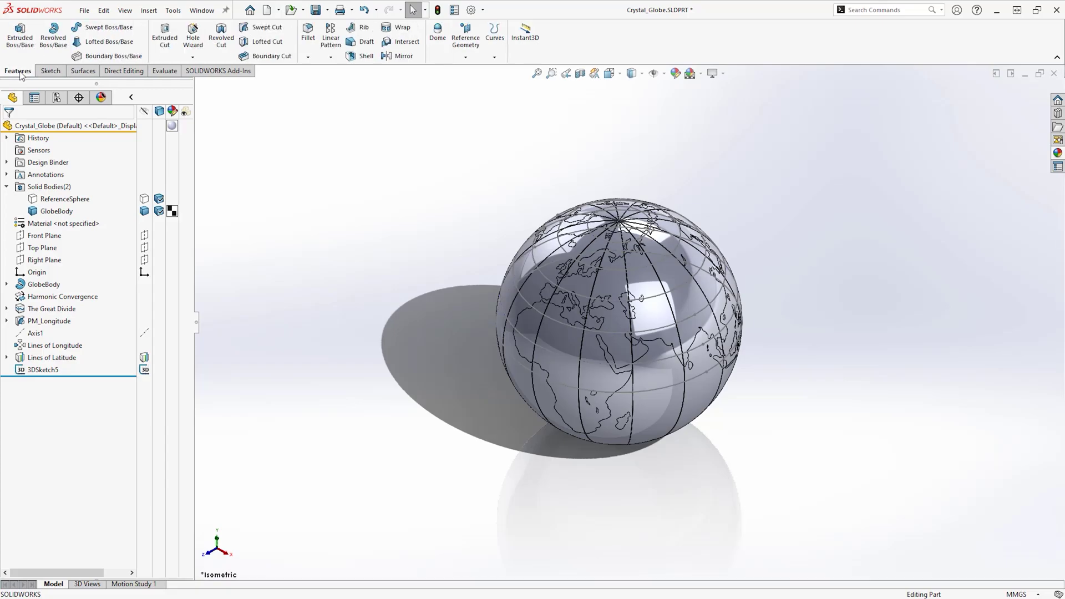
pyautogui.click(275, 31)
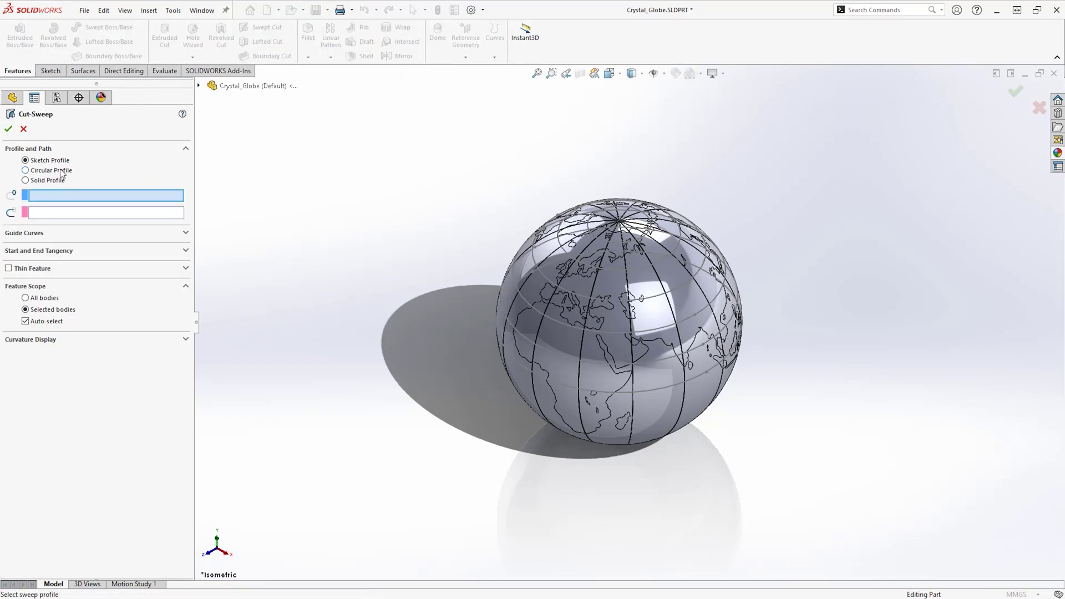
pyautogui.click(61, 171)
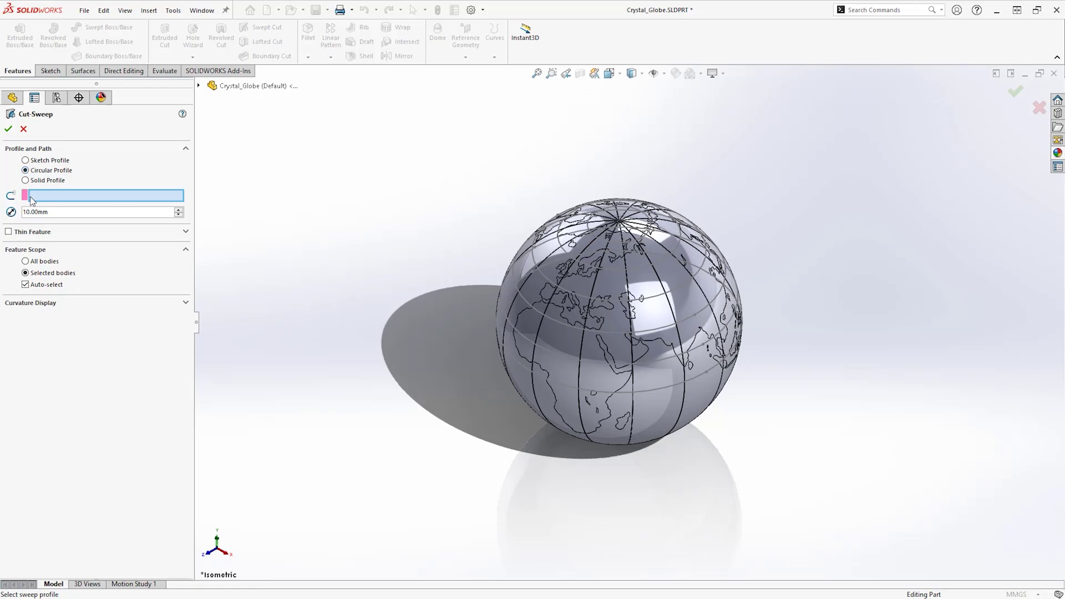
pyautogui.rightClick(148, 197)
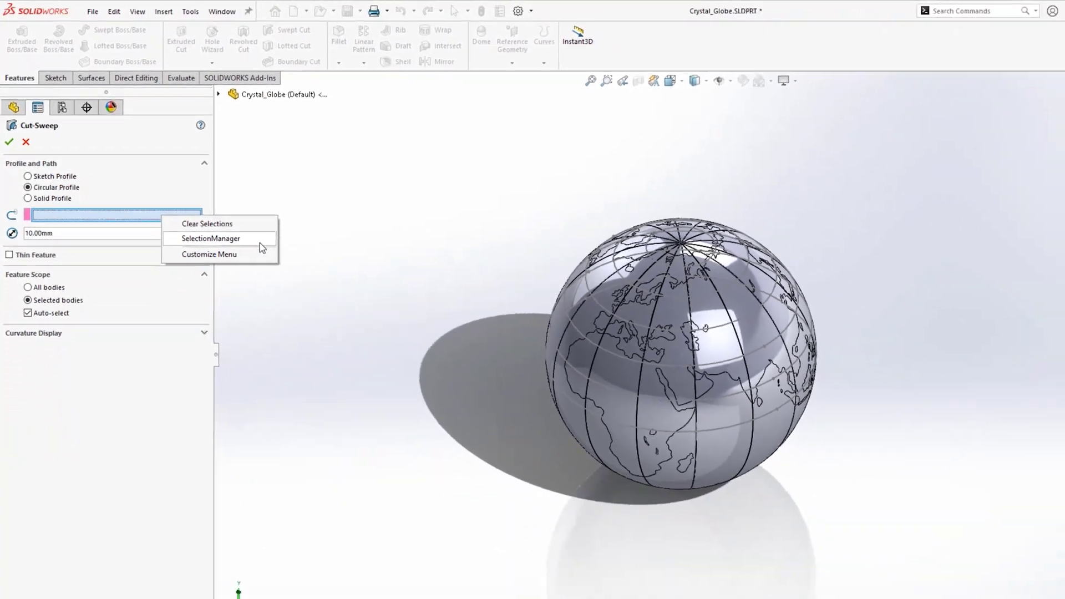
pyautogui.click(338, 325)
pyautogui.scroll(-5, 613, 251)
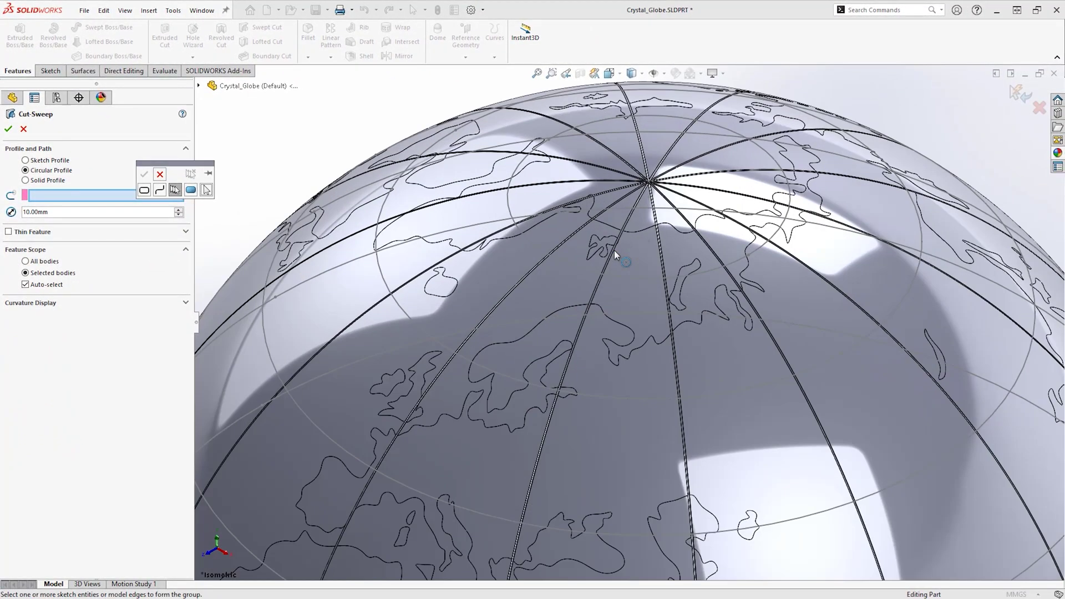
pyautogui.click(618, 278)
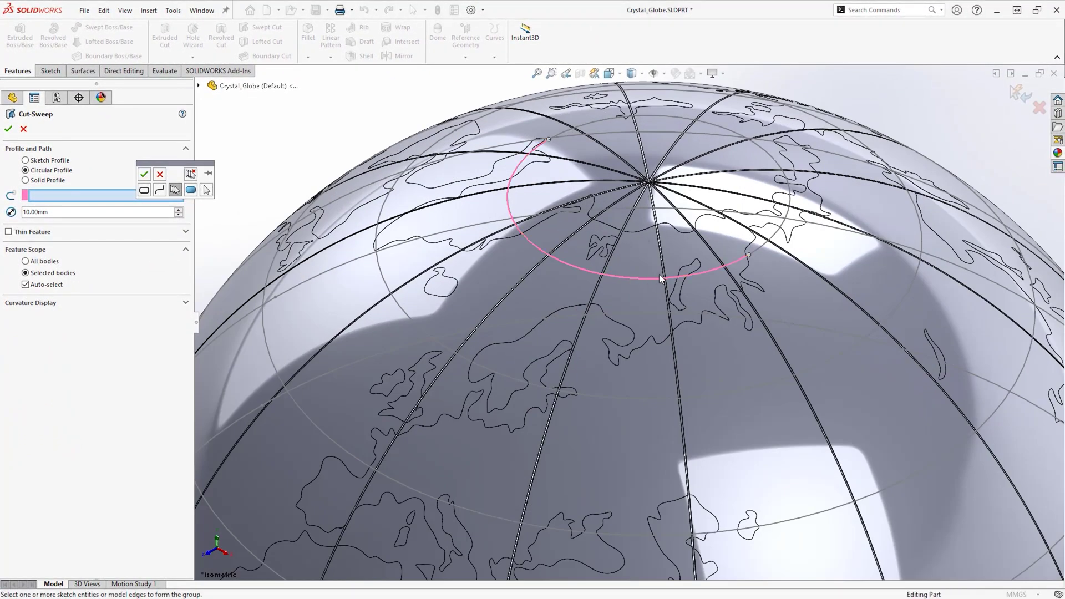
pyautogui.rightClick(763, 245)
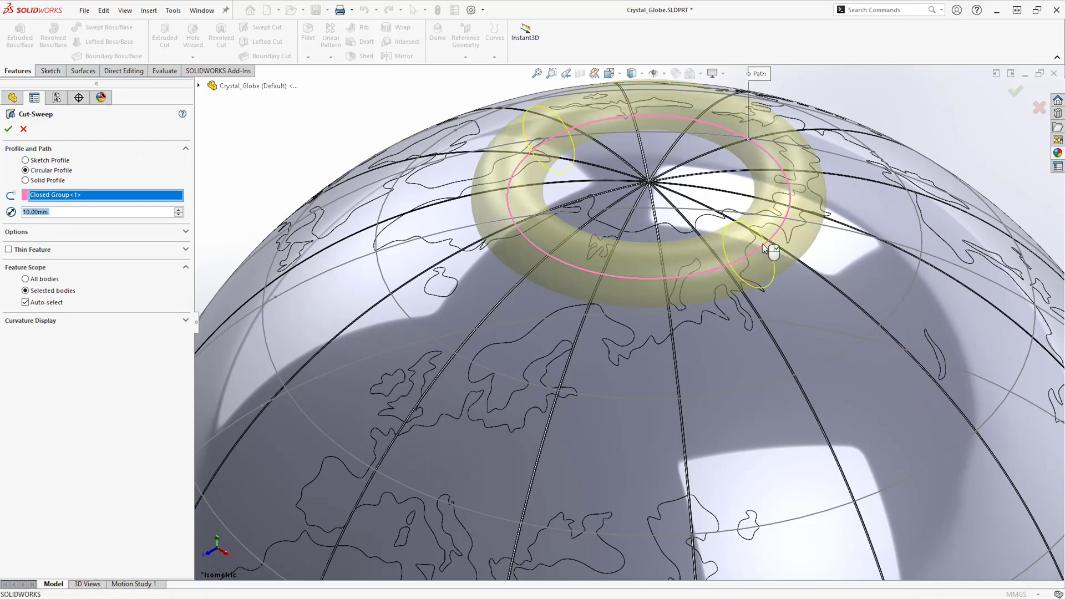
pyautogui.write('0.25')
pyautogui.press('Return')
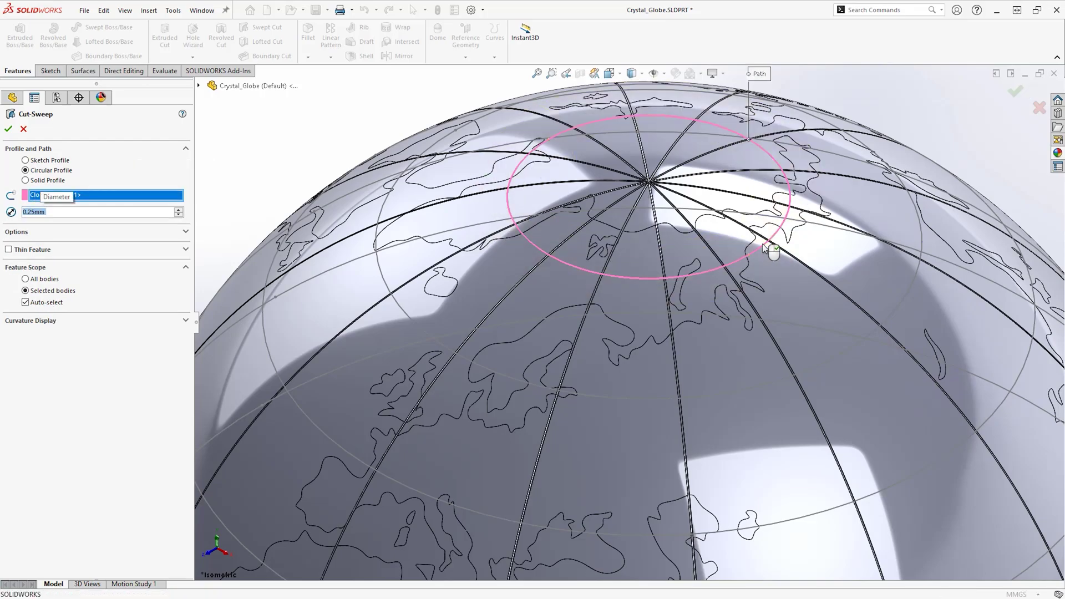
pyautogui.click(8, 129)
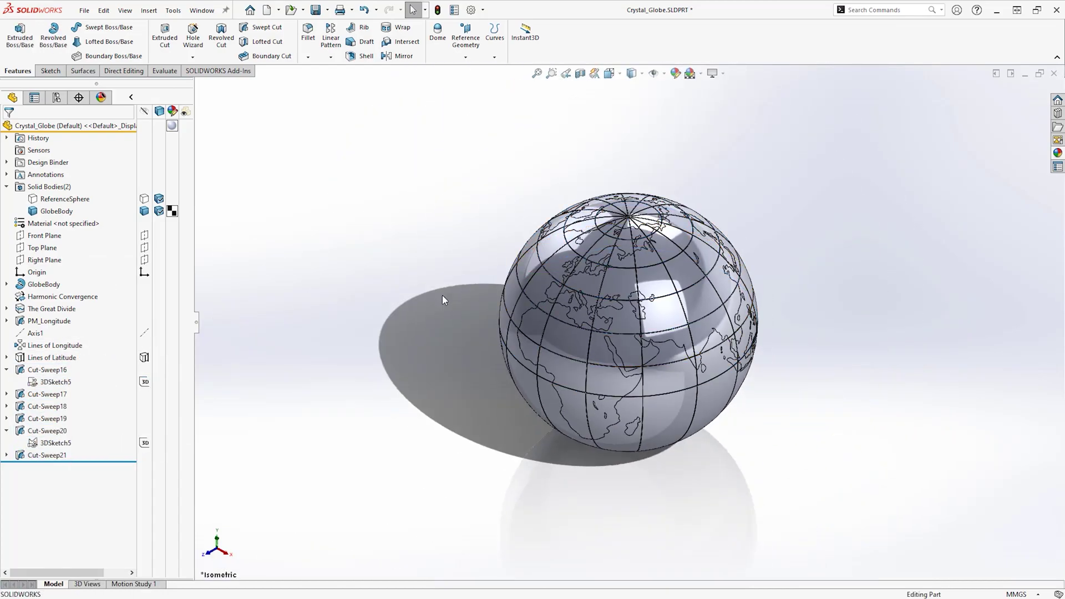
# Mirror the latitude grooves Cut-Sweep16 through Cut-Sweep20 about the Top Plane
pyautogui.click(412, 61)
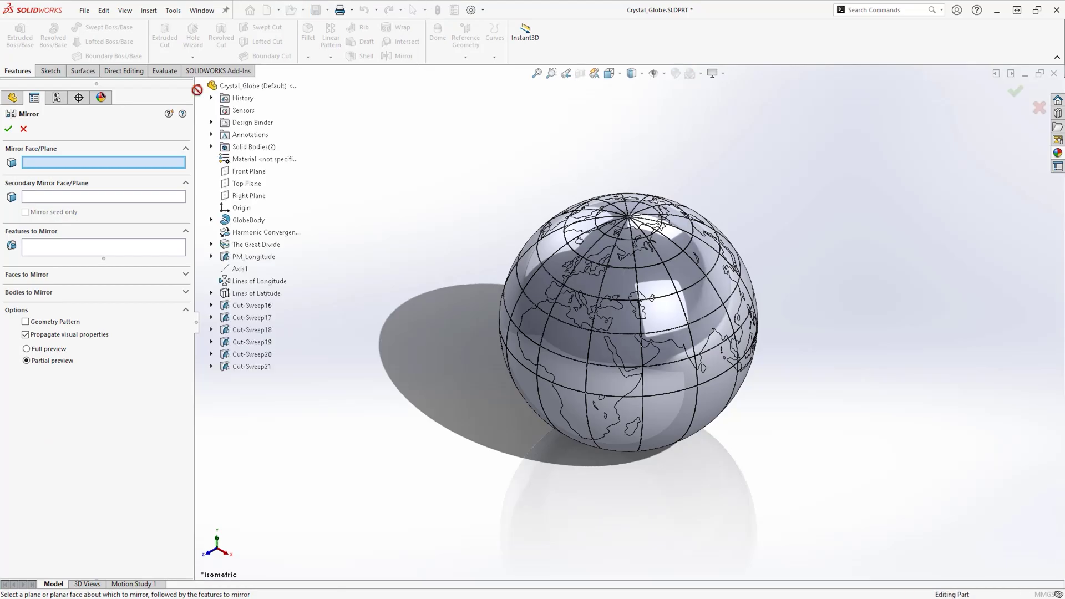
pyautogui.click(247, 183)
pyautogui.click(88, 245)
pyautogui.click(243, 307)
pyautogui.click(244, 319)
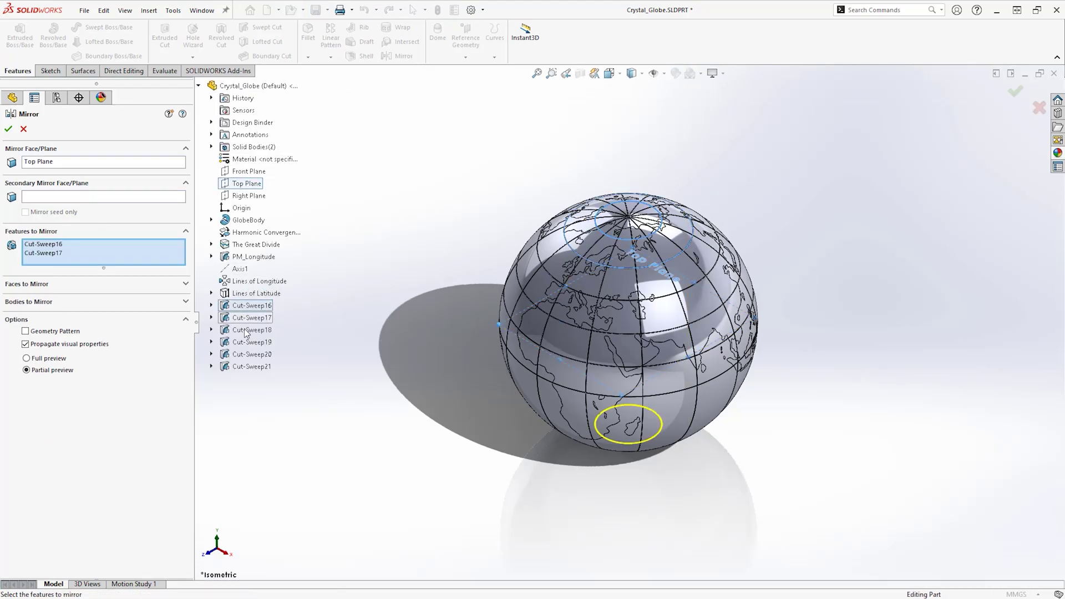
pyautogui.click(244, 330)
pyautogui.click(244, 342)
pyautogui.click(244, 355)
pyautogui.press('Return')
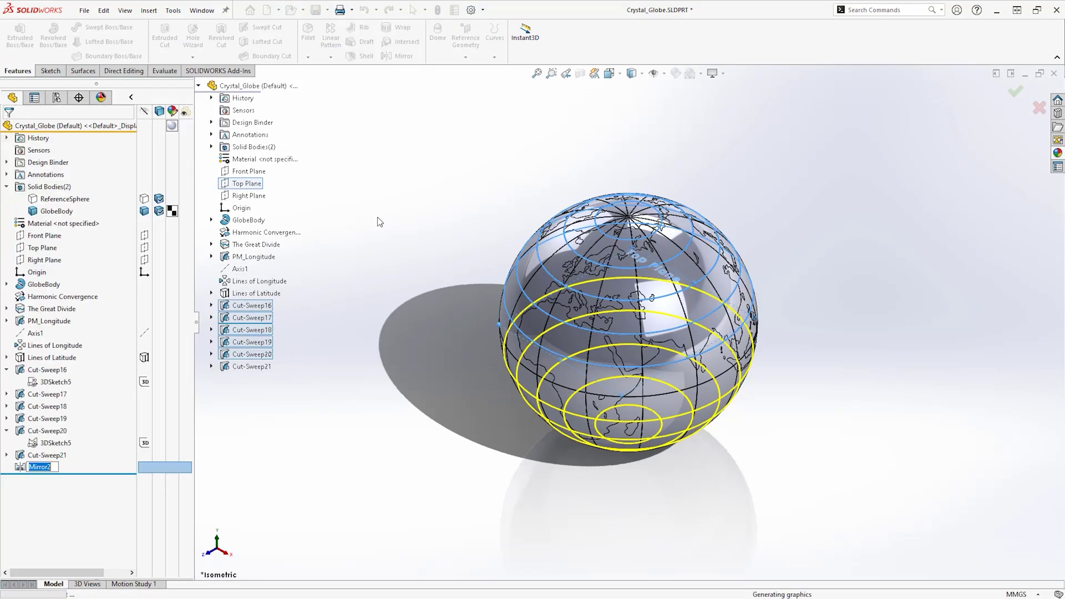
pyautogui.press('Return')
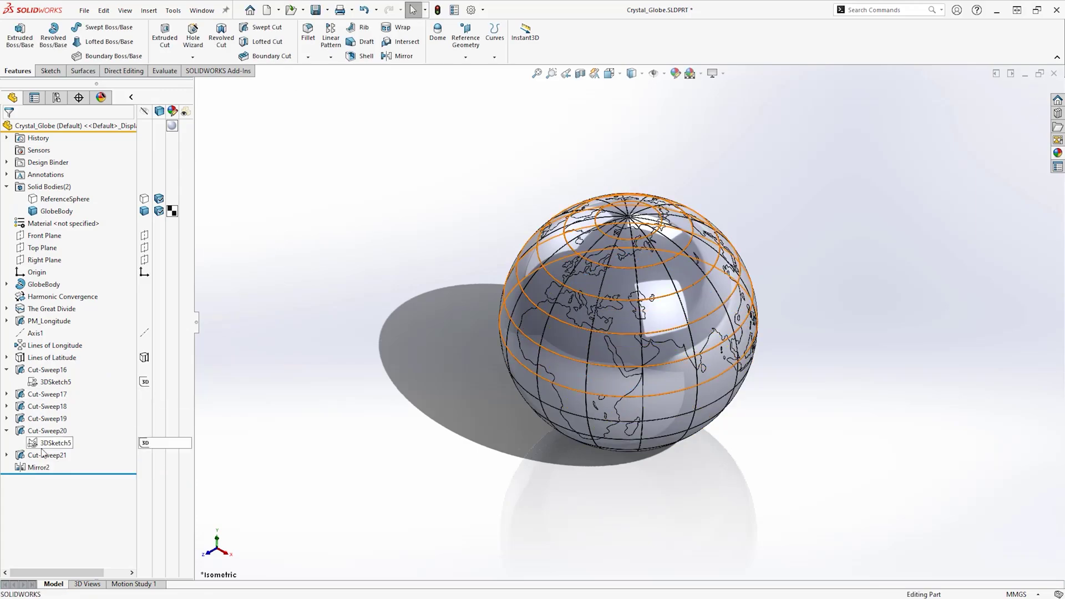
# Group the latitude swept cuts and their mirror feature in a new folder named Latitude
pyautogui.keyDown('shift'); pyautogui.click(44, 369); pyautogui.keyUp('shift')
pyautogui.rightClick(34, 371)
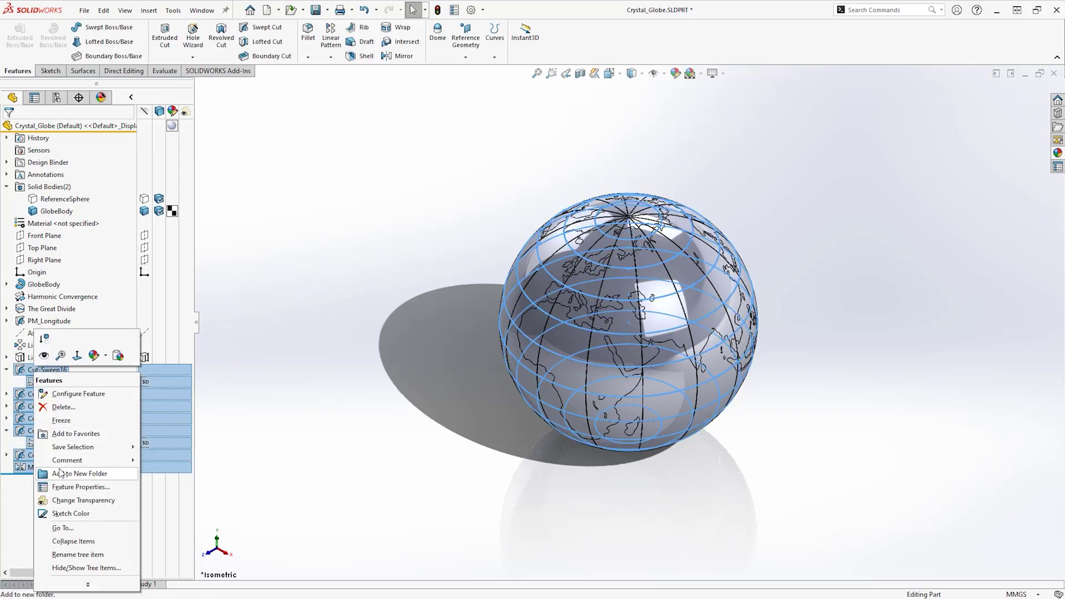
pyautogui.click(118, 474)
pyautogui.write('Latitud')
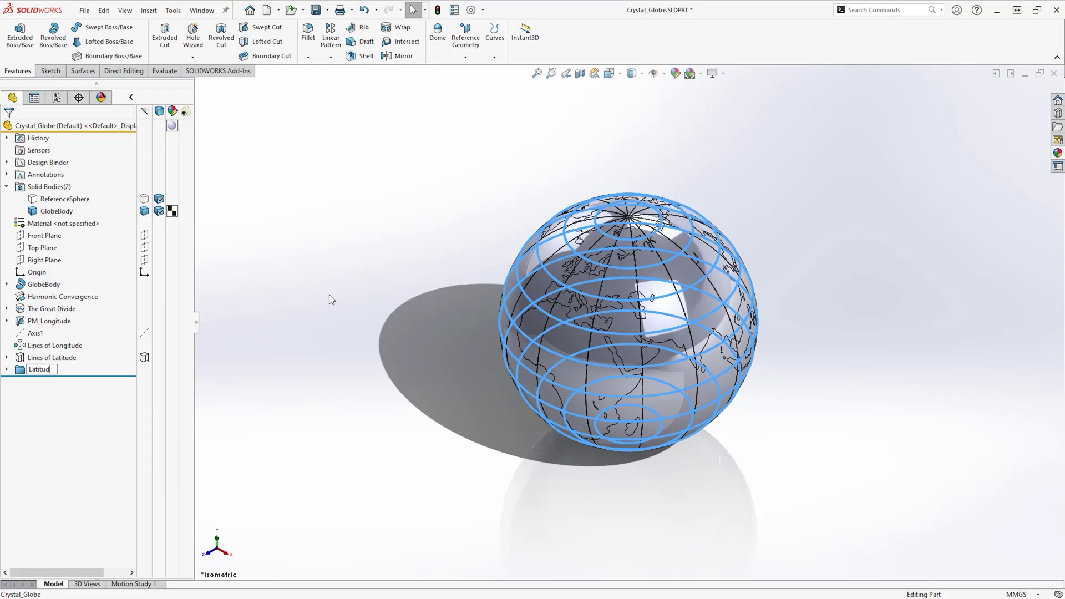
pyautogui.write('e')
pyautogui.press('Return')
pyautogui.click(396, 310)
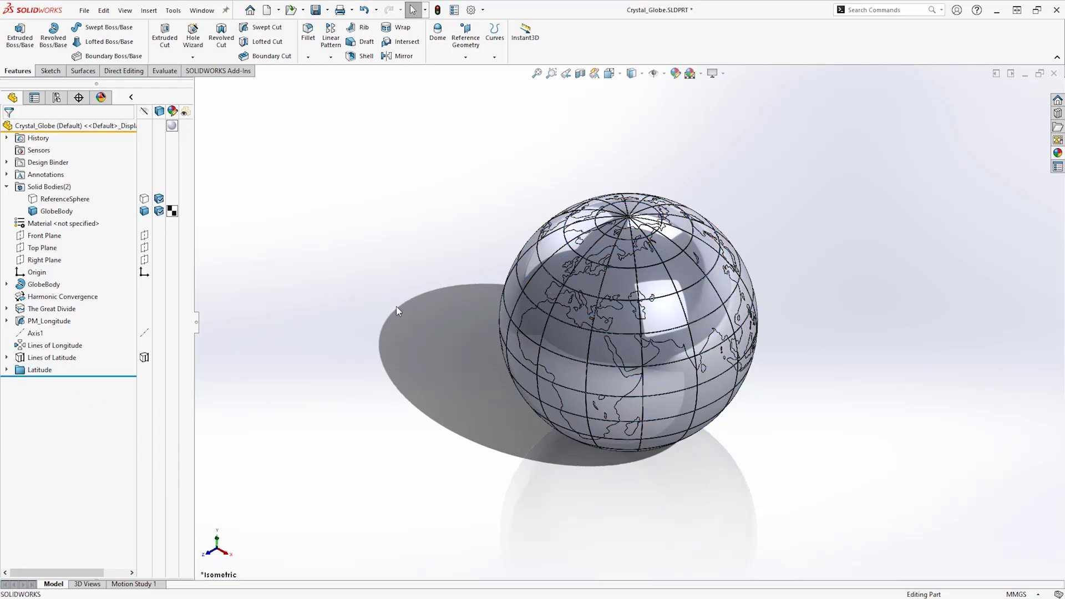
# Apply the white medium gloss plastic appearance to the large central European land face only
pyautogui.scroll(-3, 656, 352)
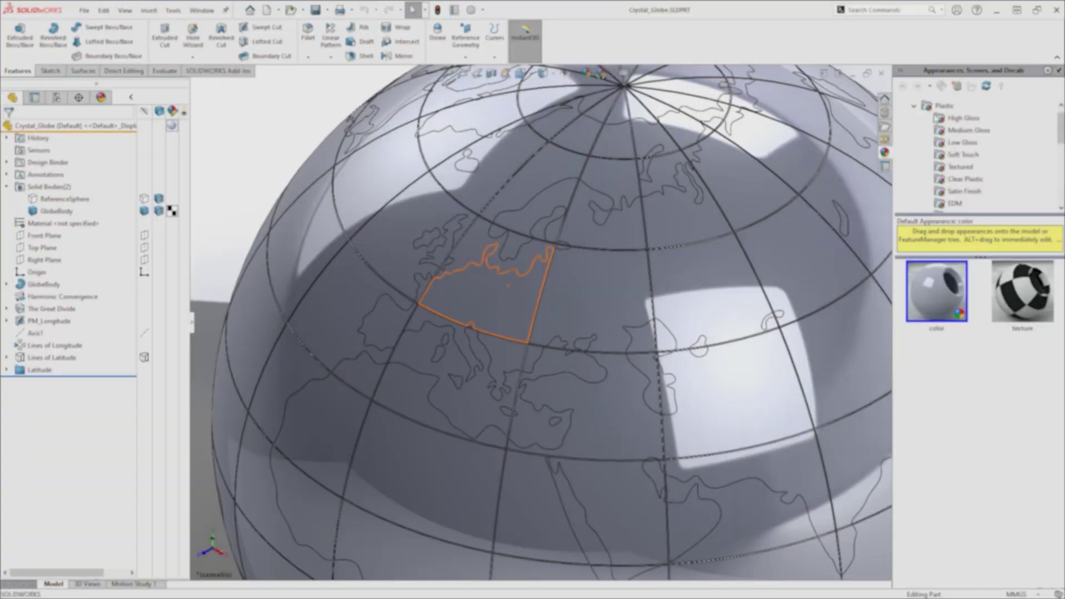
pyautogui.click(968, 130)
pyautogui.moveTo(959, 299); pyautogui.dragTo(481, 303)
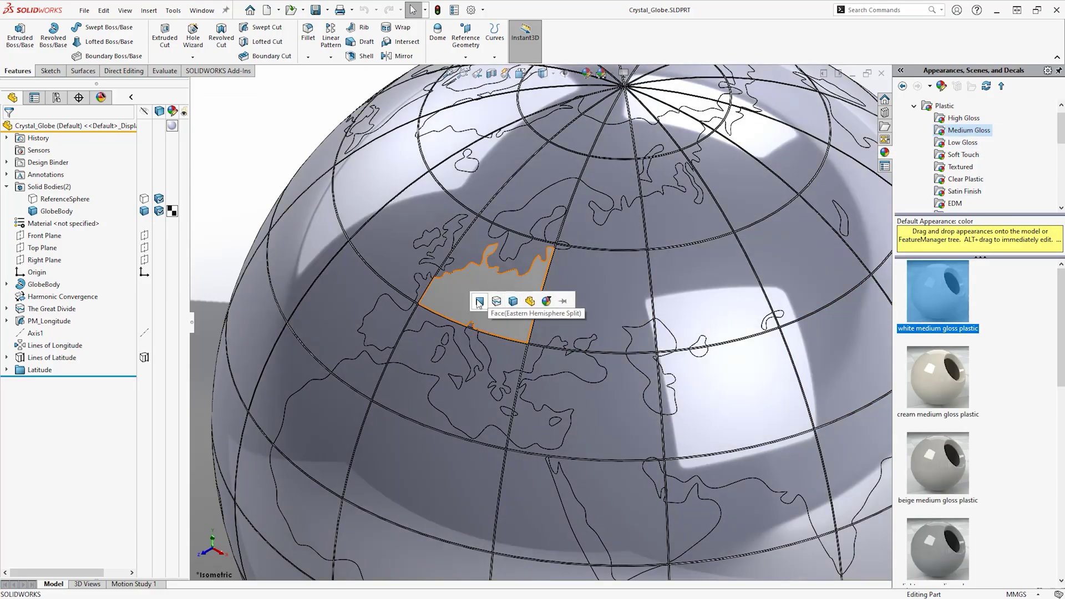
pyautogui.click(479, 301)
# Apply white medium gloss plastic to the small coastal land face just west of the coloured European face
pyautogui.scroll(-5, 480, 249)
pyautogui.rightClick(537, 319)
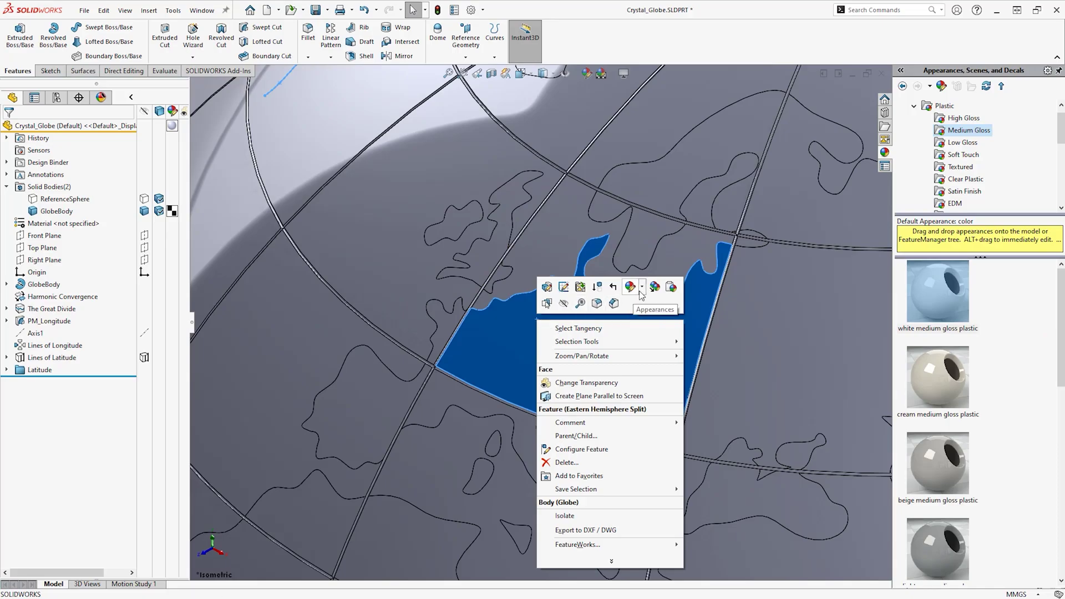
pyautogui.click(447, 321)
pyautogui.click(932, 305)
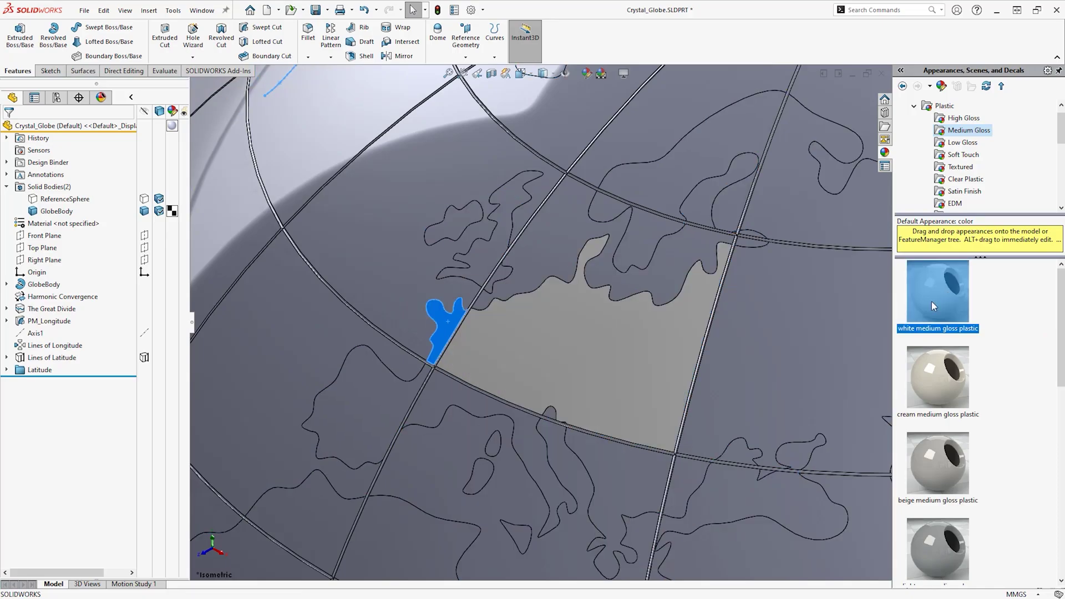
pyautogui.keyDown('alt'); pyautogui.moveTo(934, 306); pyautogui.dragTo(493, 277); pyautogui.keyUp('alt')
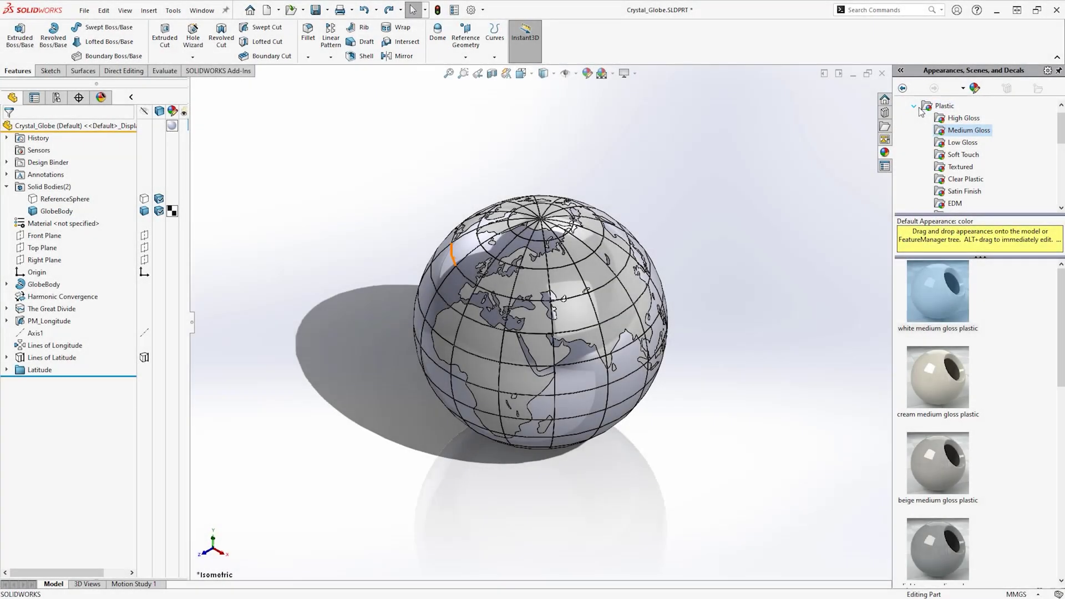
# Apply the clear glass appearance to the whole globe part
pyautogui.click(914, 106)
pyautogui.click(937, 156)
pyautogui.moveTo(946, 291); pyautogui.dragTo(727, 278)
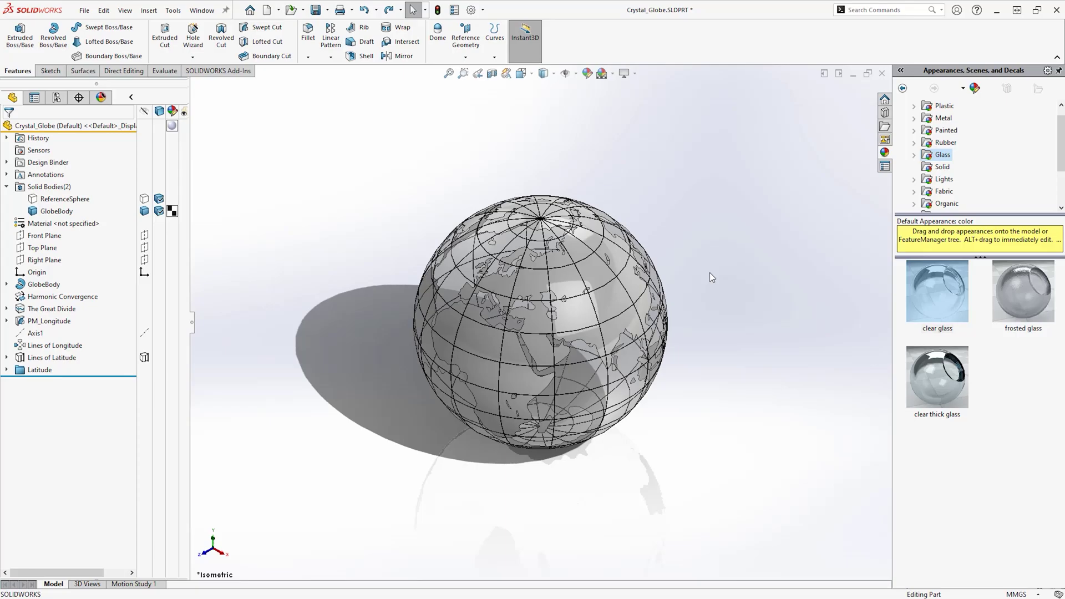